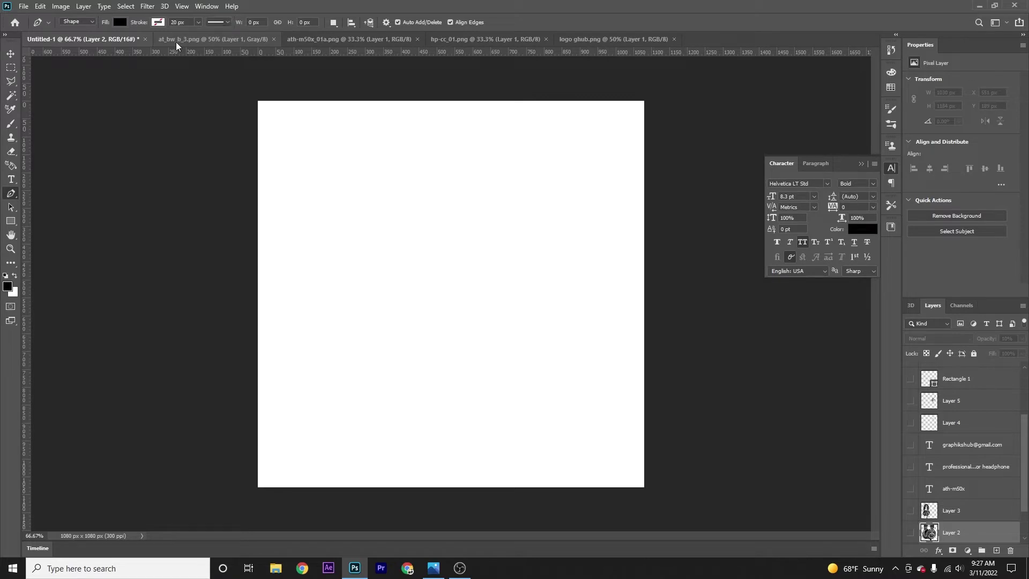
Step: Review the audio-technica logo, headphones, coiled cable and Graphiks Hub source images, then return to the banner
left_click(176, 42)
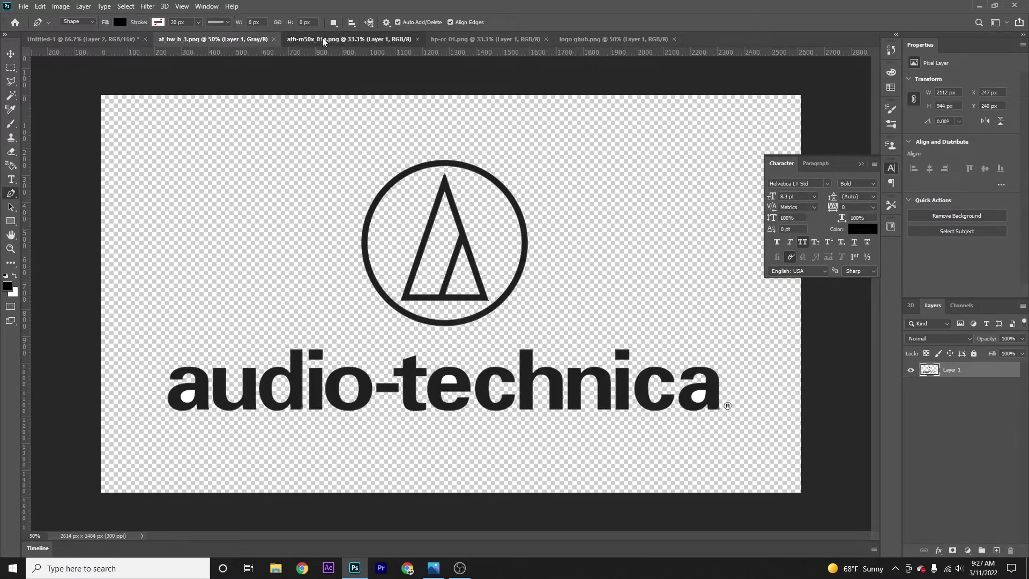
left_click(322, 37)
left_click(487, 38)
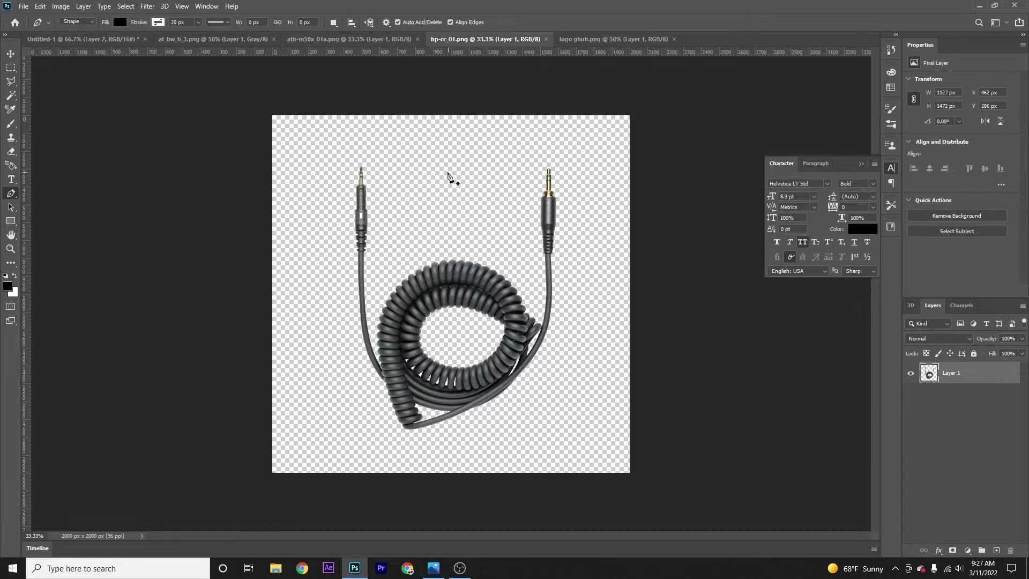
left_click(371, 39)
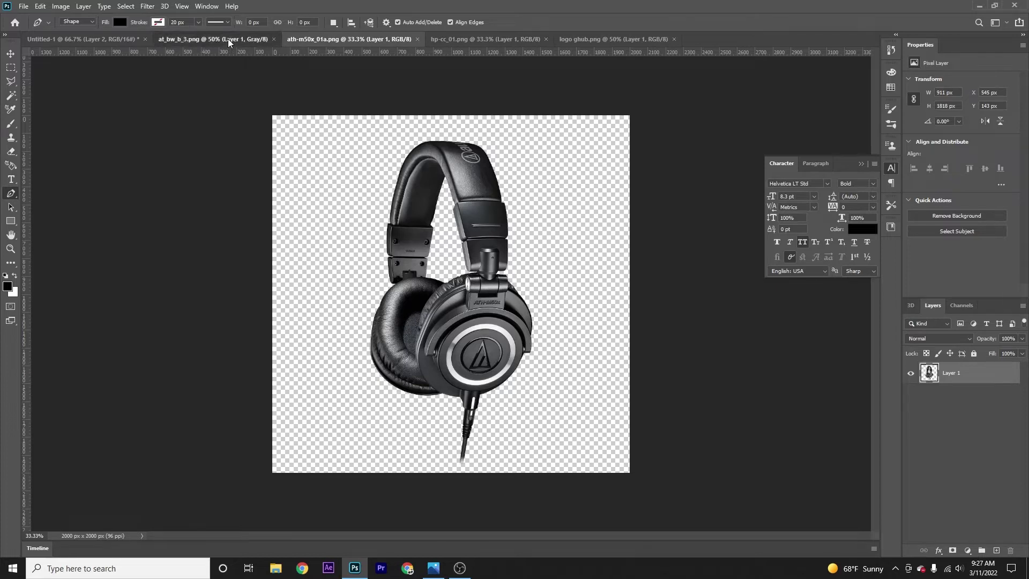
left_click(227, 39)
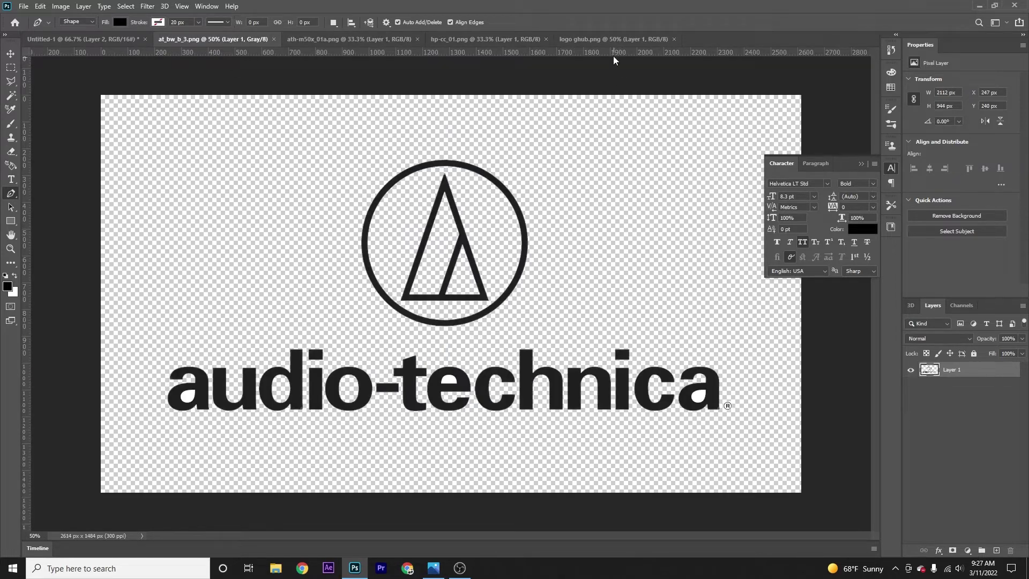
left_click(612, 38)
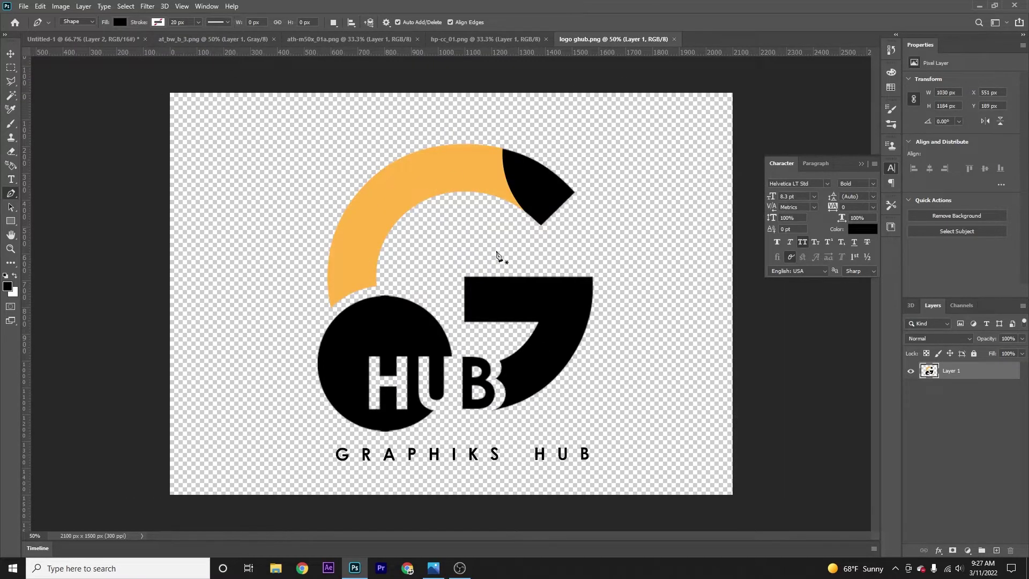
left_click(92, 39)
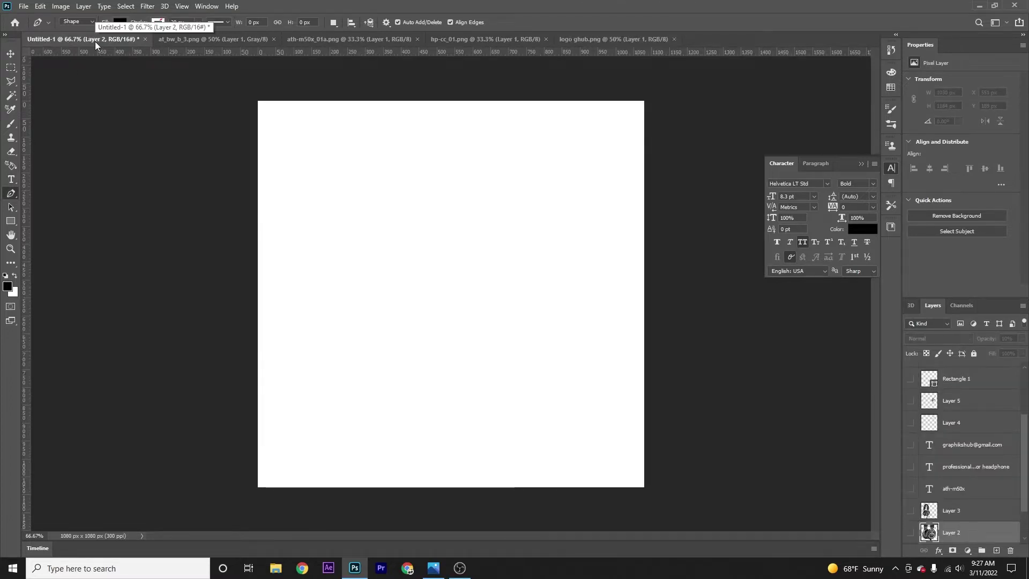
Step: Show Shape 1's dark diagonal band and Layer 2's faint headphones, discarding a test pen shape
key("v")
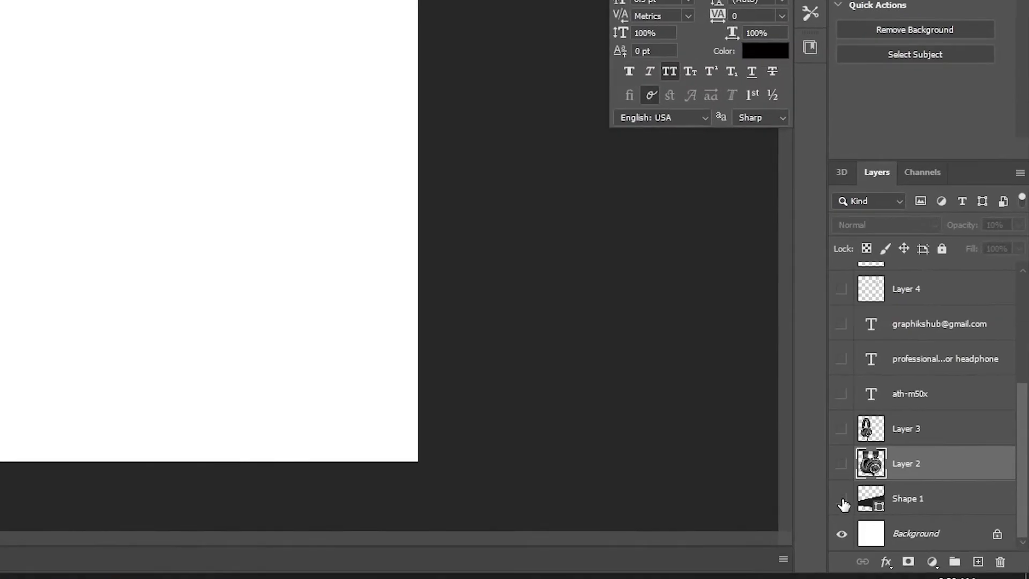
left_click(841, 502)
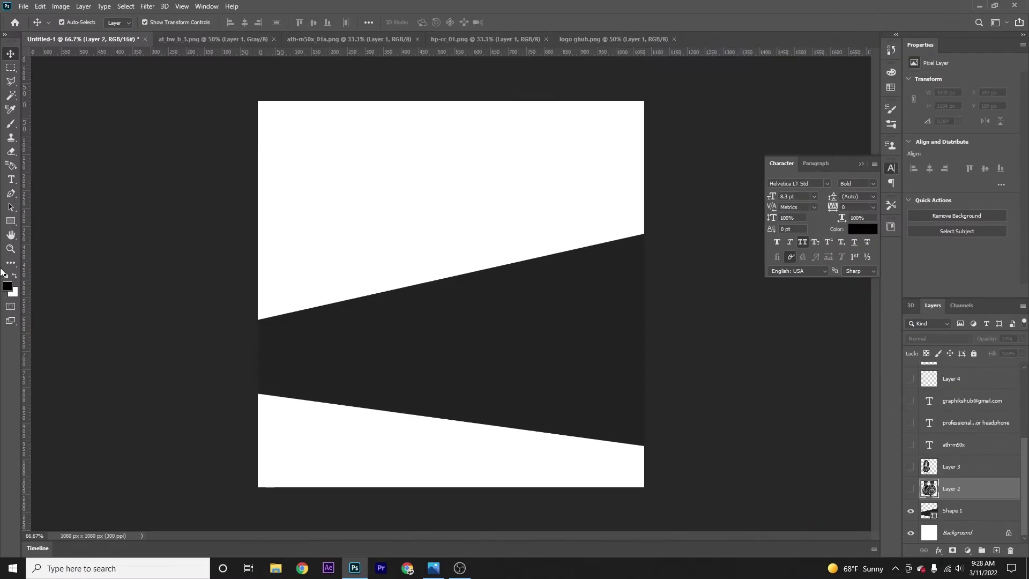
left_click(12, 194)
left_click(452, 183)
left_click(307, 248)
left_click(322, 322)
left_click(572, 264)
left_click(543, 185)
left_click(452, 183)
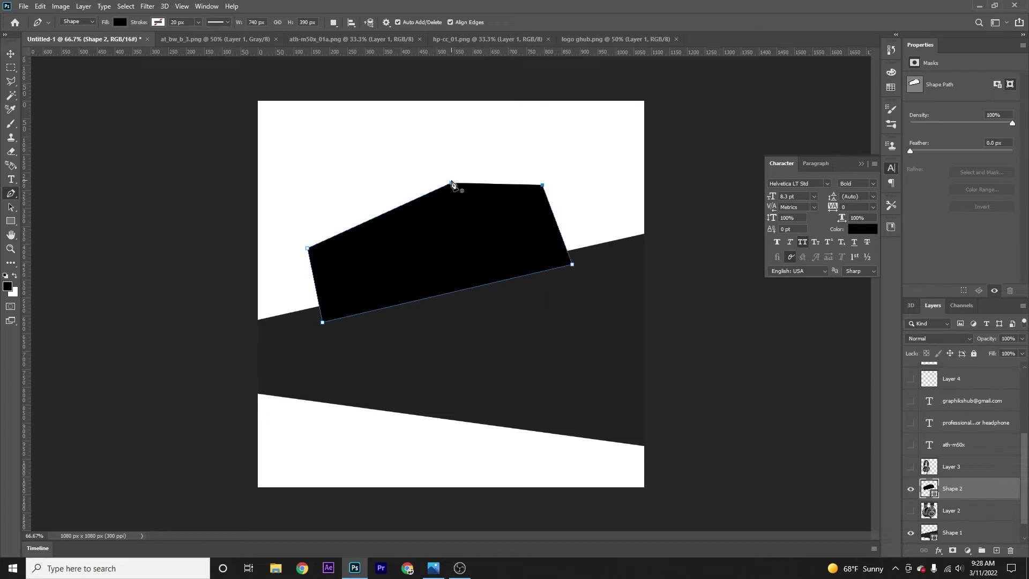
key("Delete")
key("Delete")
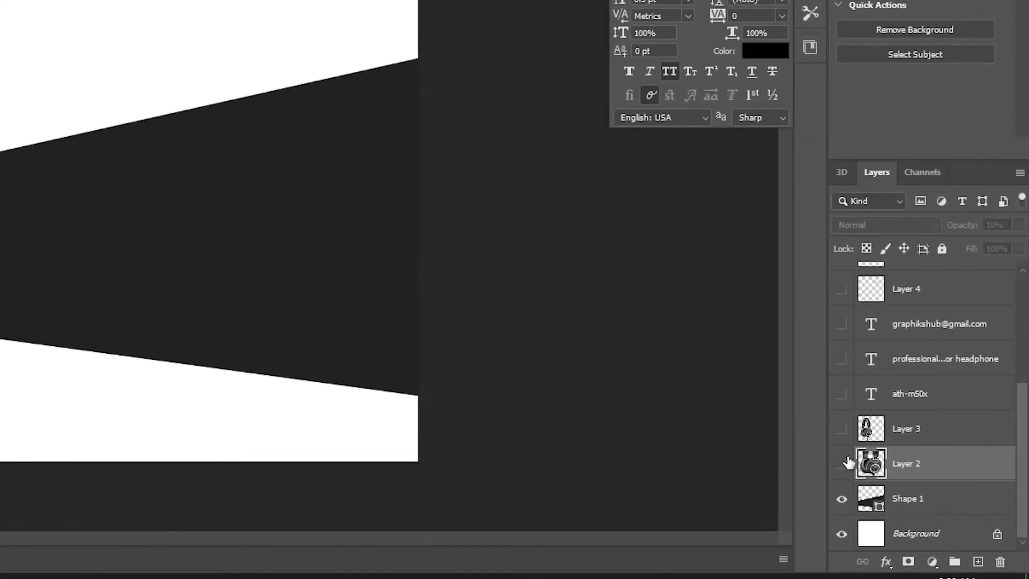
left_click(904, 486)
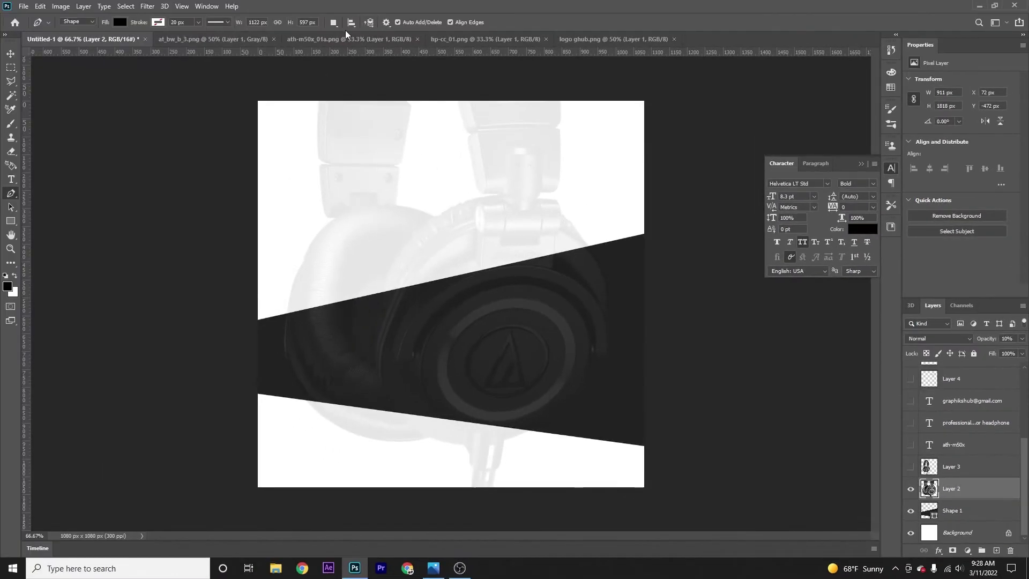
Step: Glance at the headphones source image and return to the banner with the Move tool
left_click(351, 40)
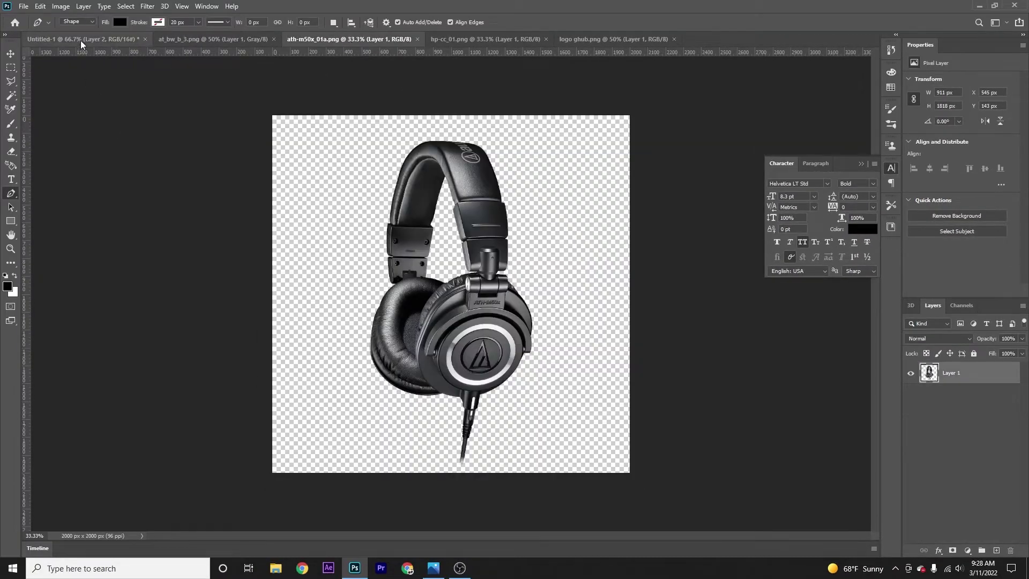
left_click(80, 39)
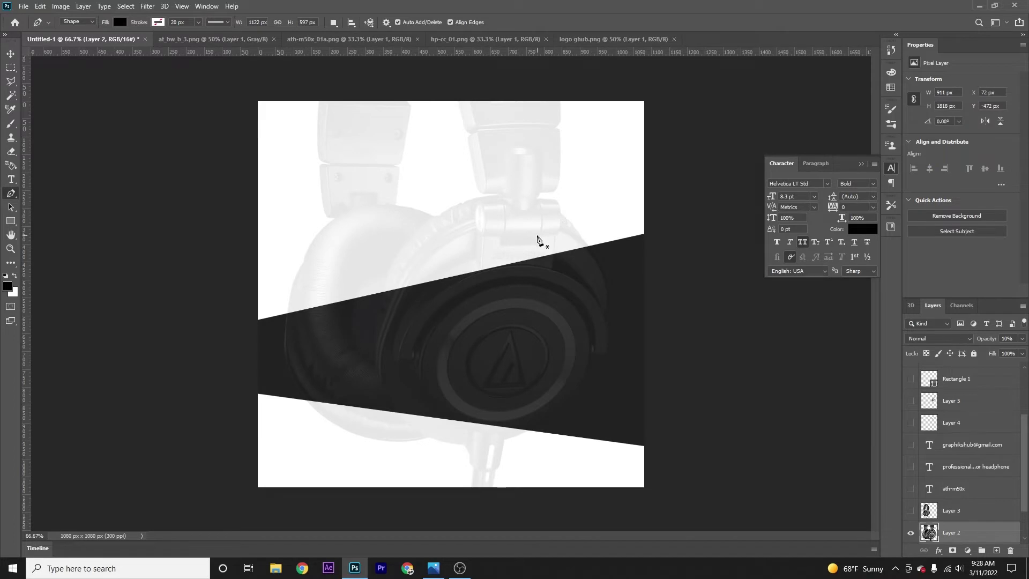
left_click(10, 55)
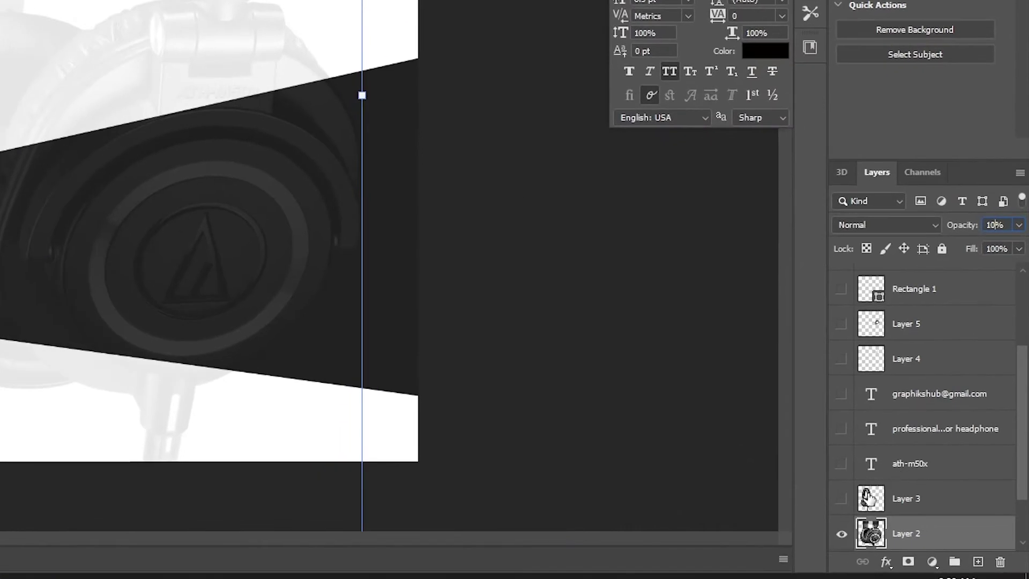
Step: Show Layer 3's headphone photo, the ATH-M50X title, subtitle, contact e-mail line and Layer 4 logo
left_click(840, 501)
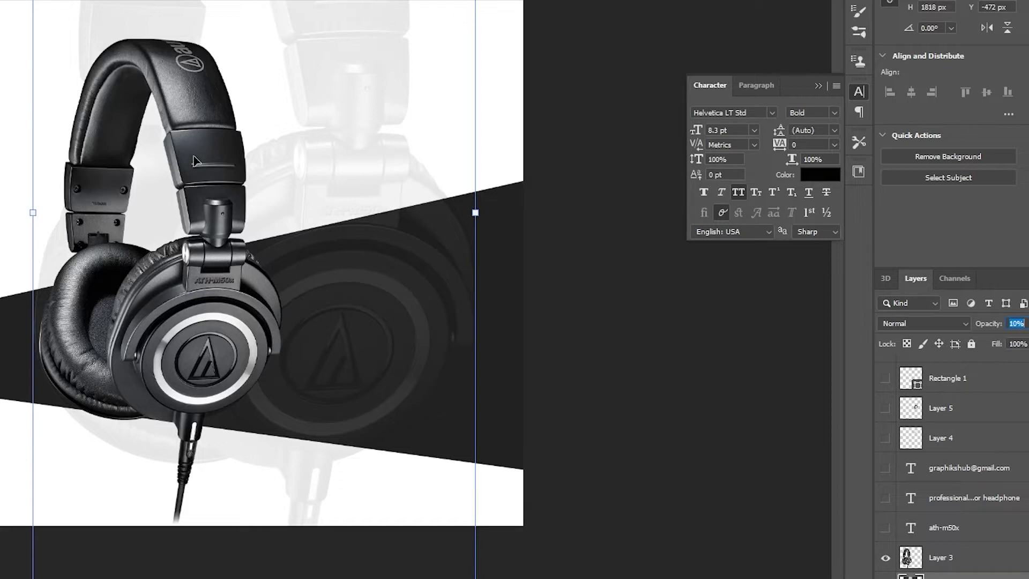
left_click(885, 529)
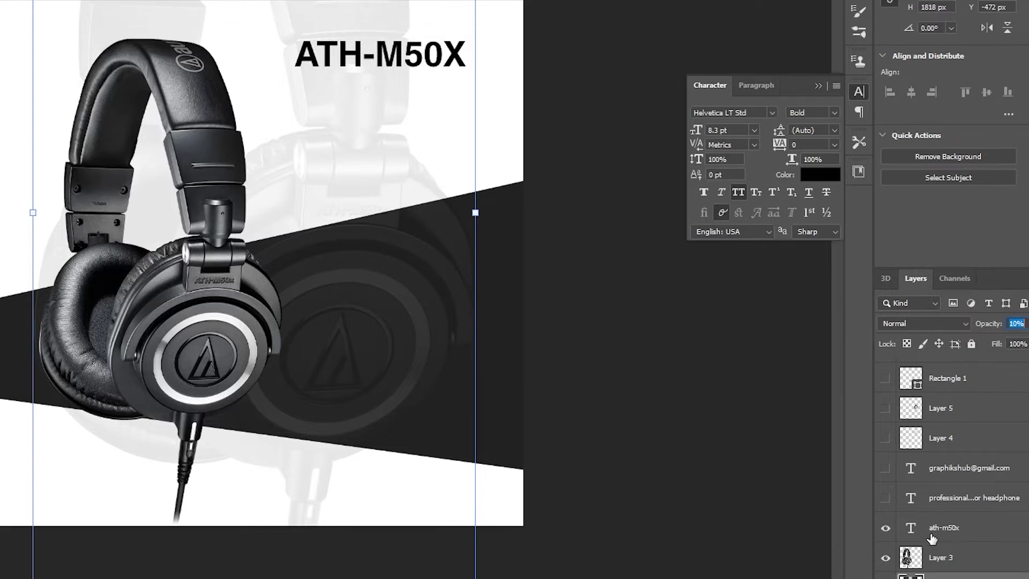
left_click(885, 499)
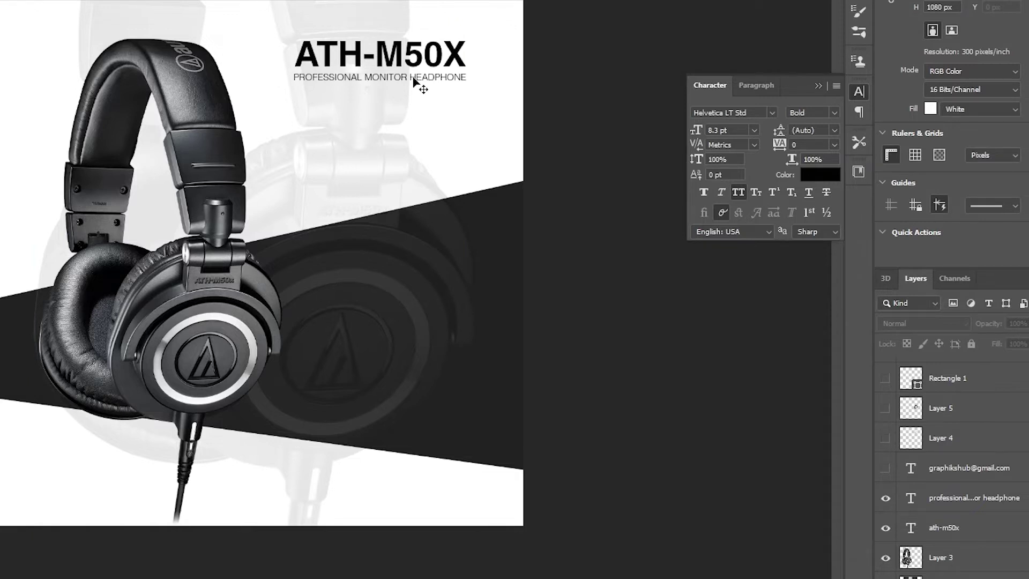
left_click(885, 469)
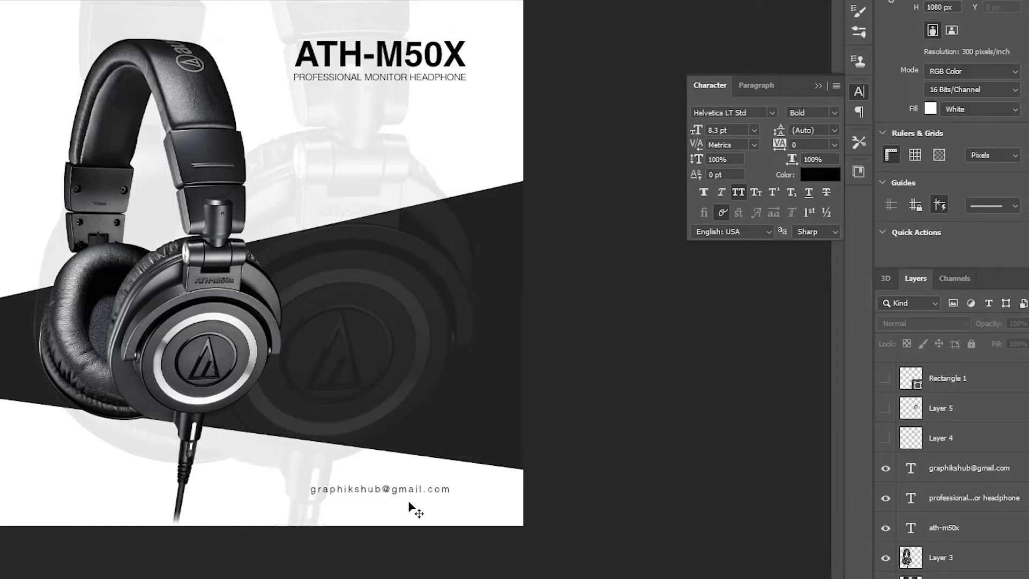
left_click(885, 438)
scroll(891, 431, "up", 3)
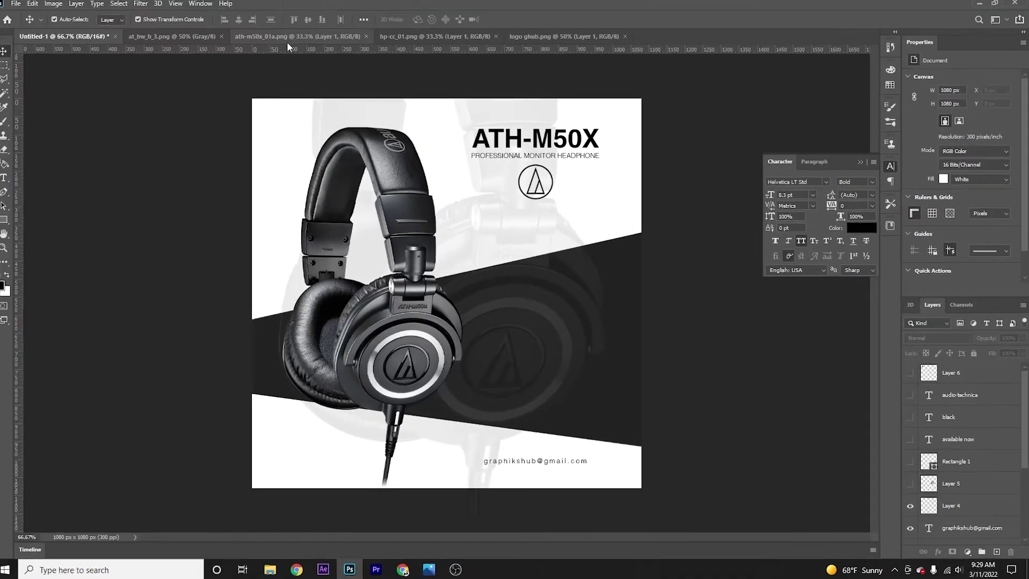
Step: Glance at the headphones and audio-technica logo source images, then return to the banner
left_click(297, 41)
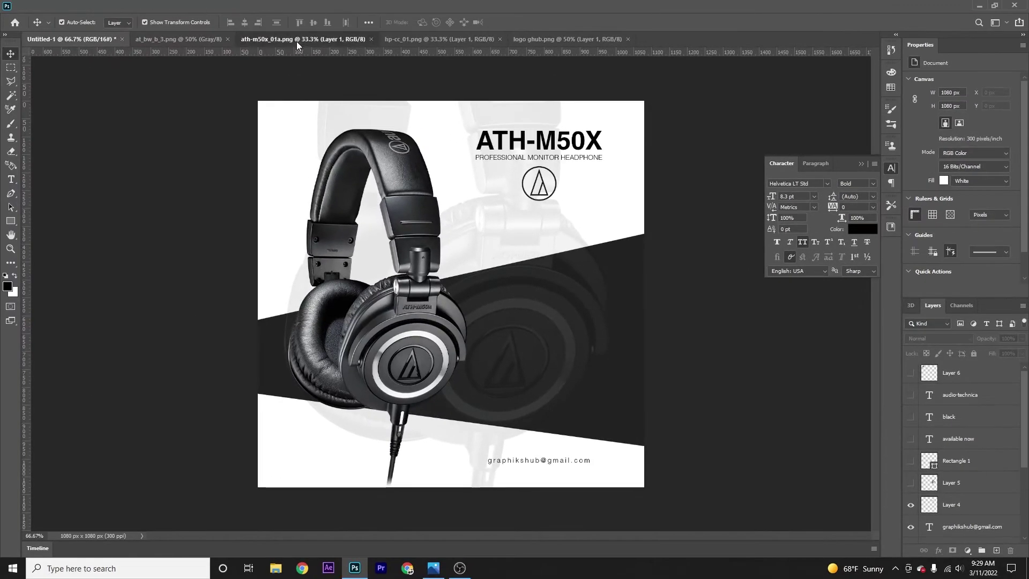
left_click(204, 43)
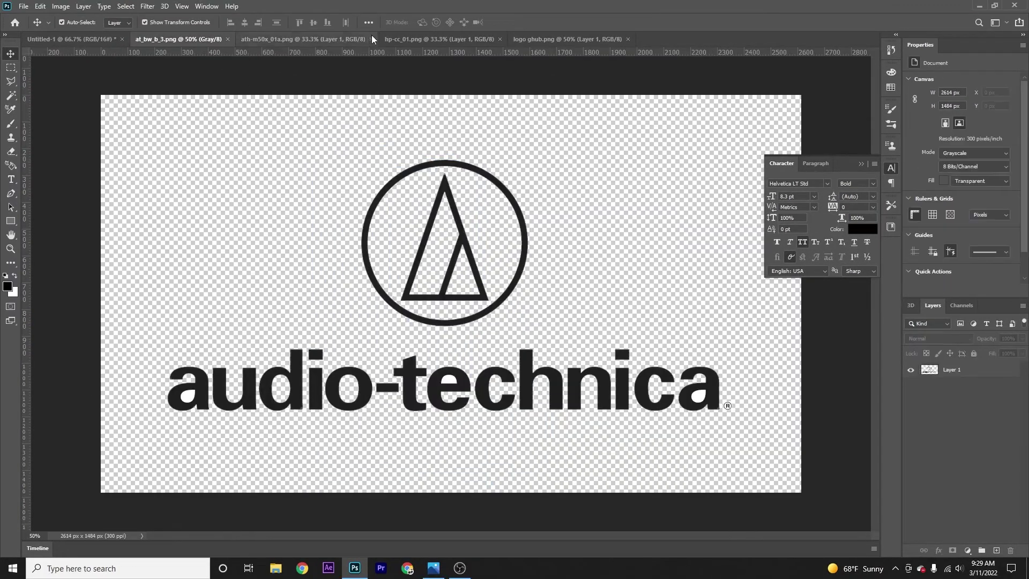
left_click(78, 38)
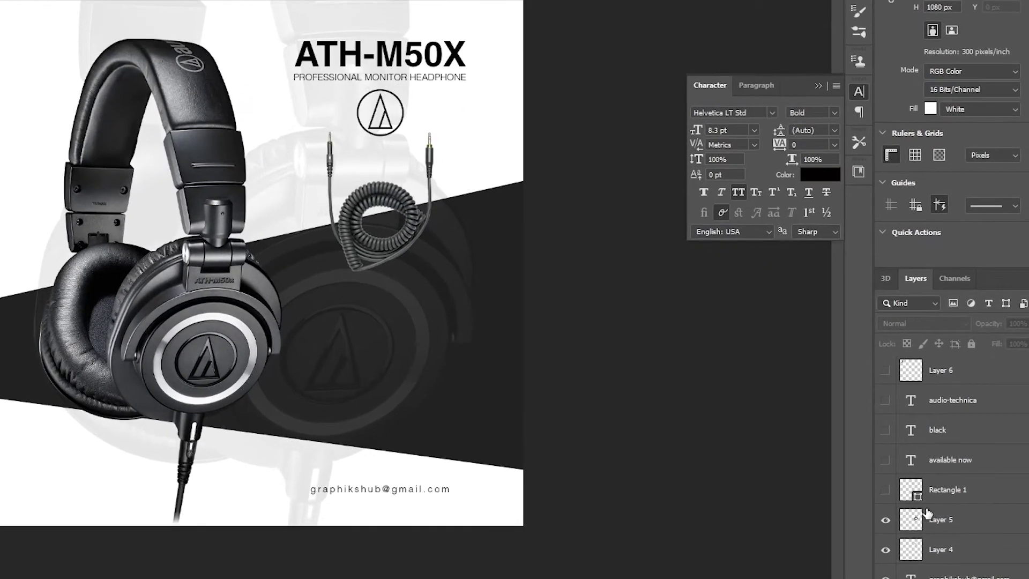
Step: Show Rectangle 1, the AVAILABLE NOW and BLACK text, the audio-technica wordmark and GHUB logo
left_click(885, 490)
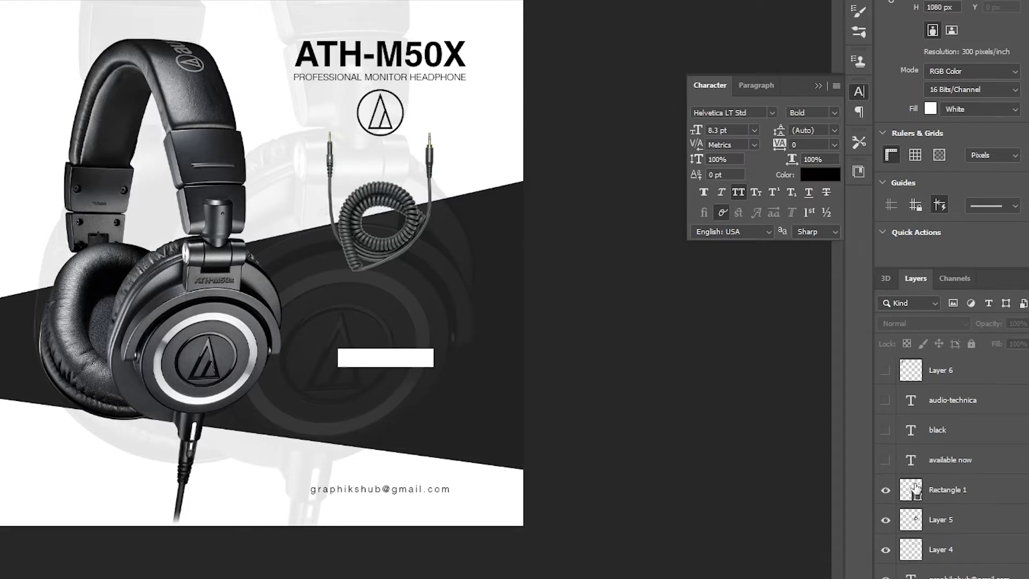
left_click(885, 460)
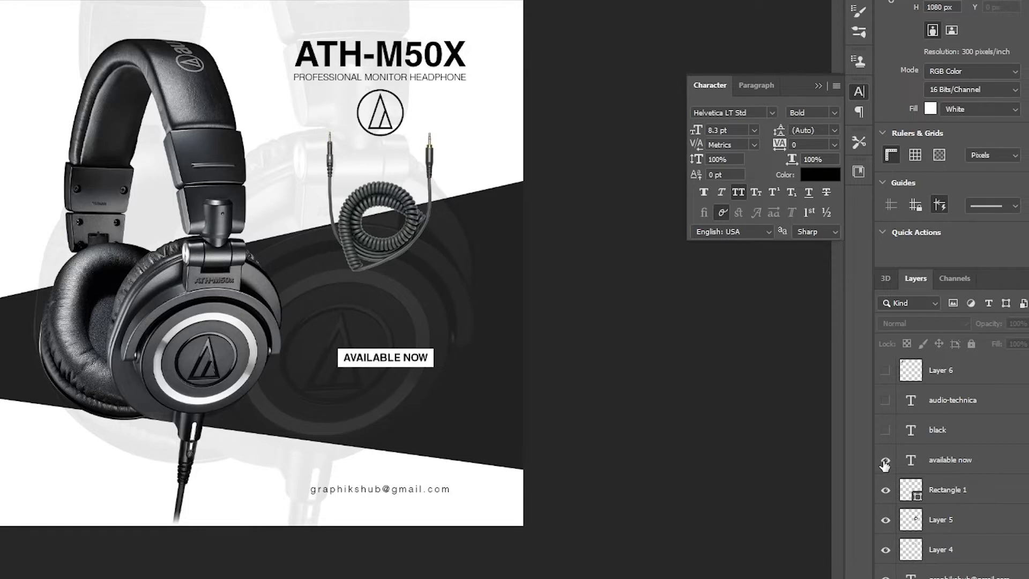
left_click(885, 429)
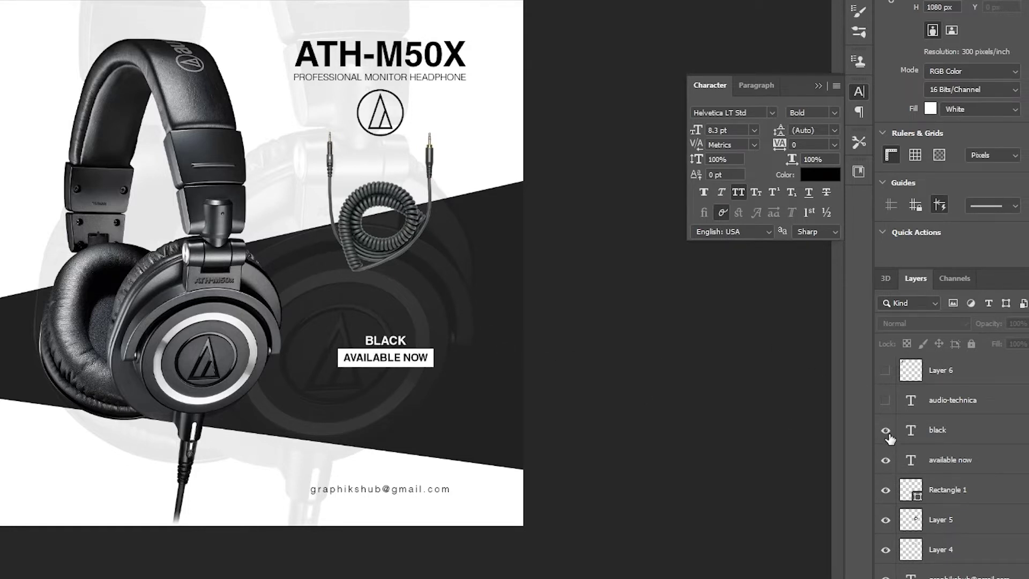
left_click(885, 401)
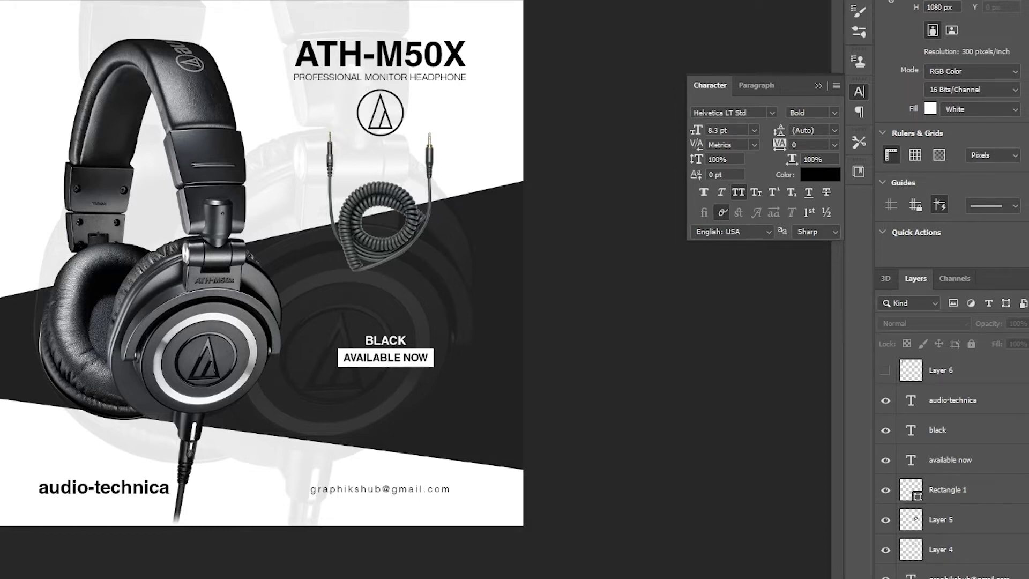
left_click(885, 371)
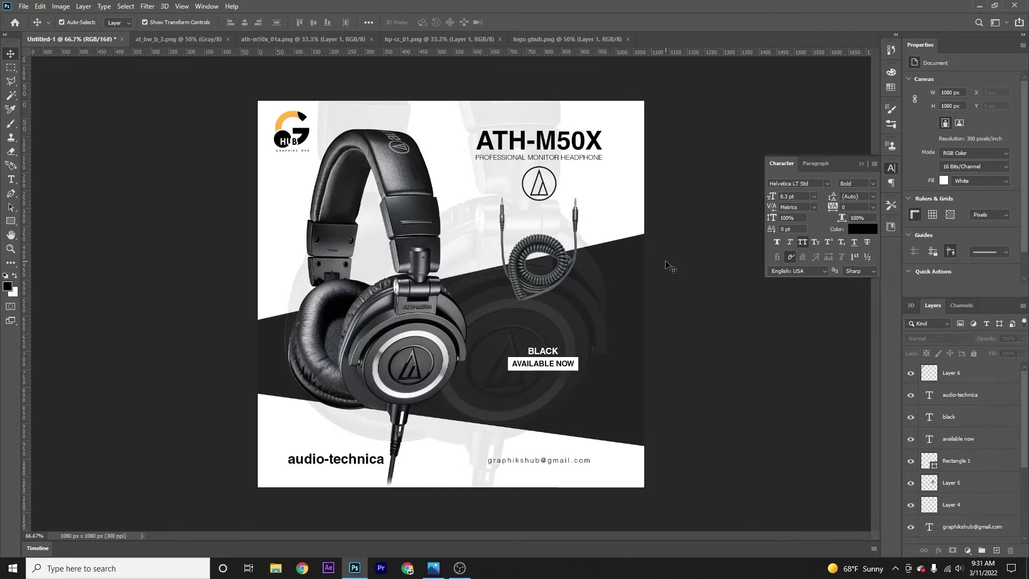
key("ctrl+s")
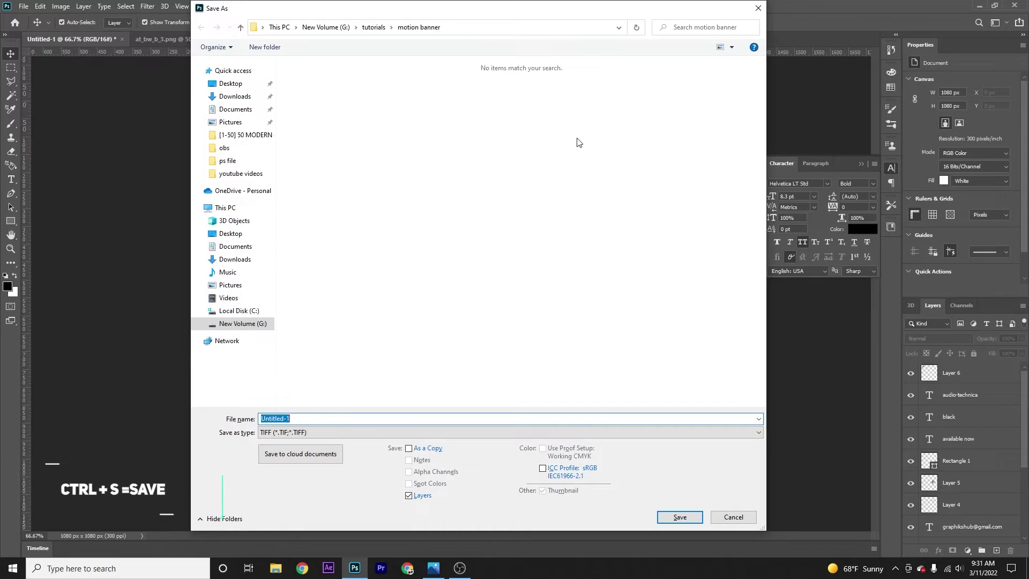
Step: Save the banner to the Desktop as 'motion banner' in Photoshop (*.PSD) format
key("Tab")
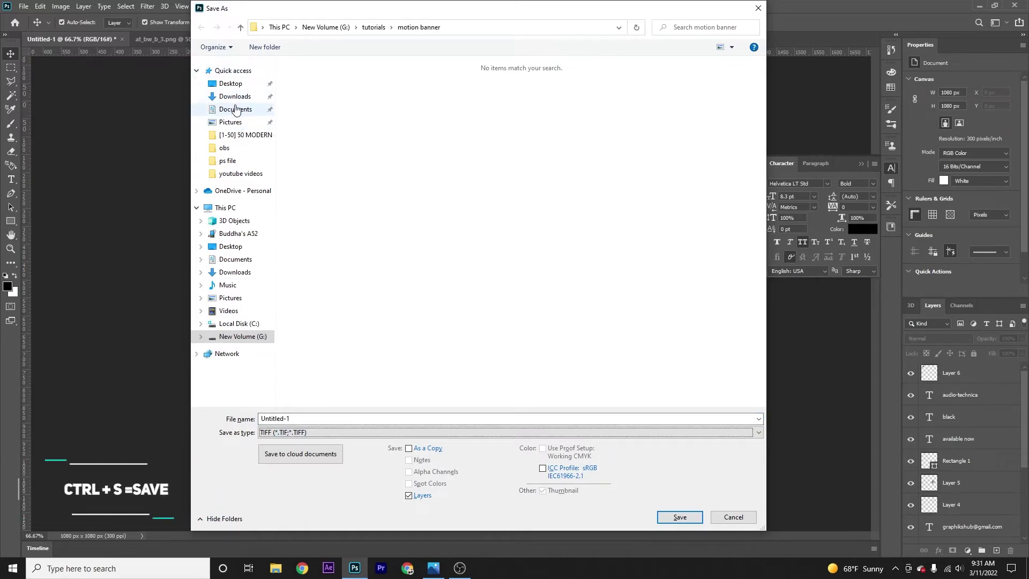
left_click(243, 83)
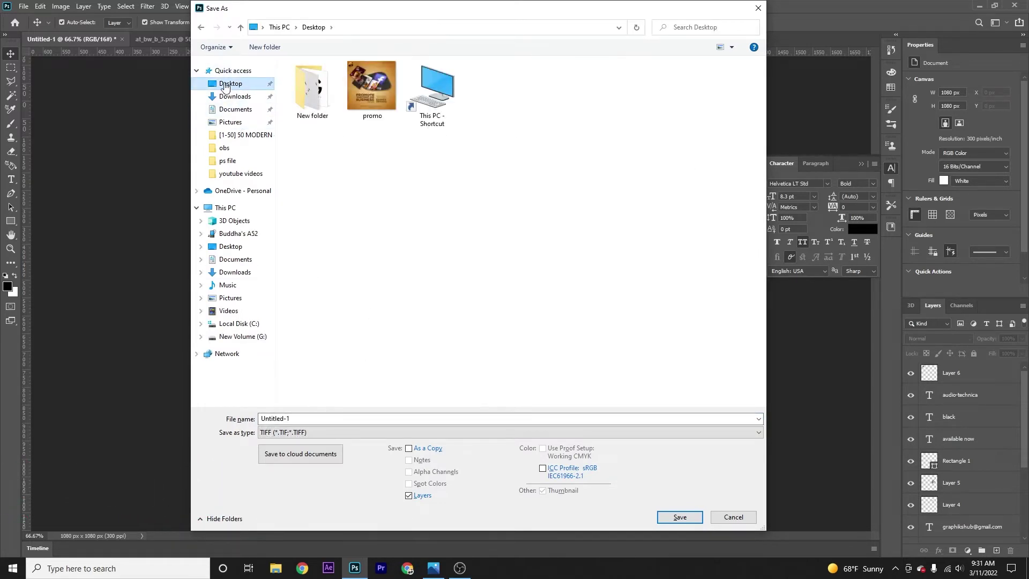
left_click(293, 418)
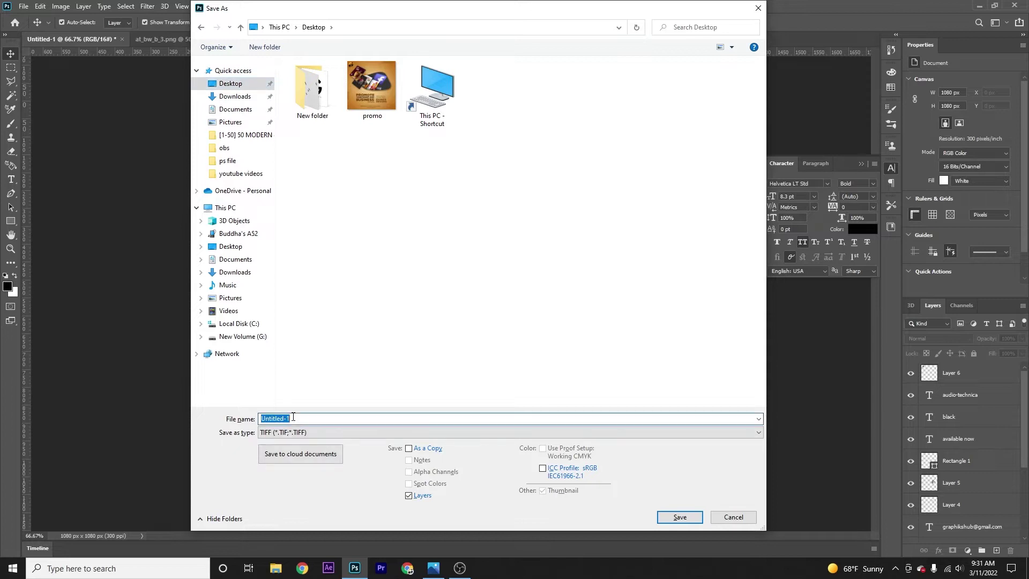
type("motion banner")
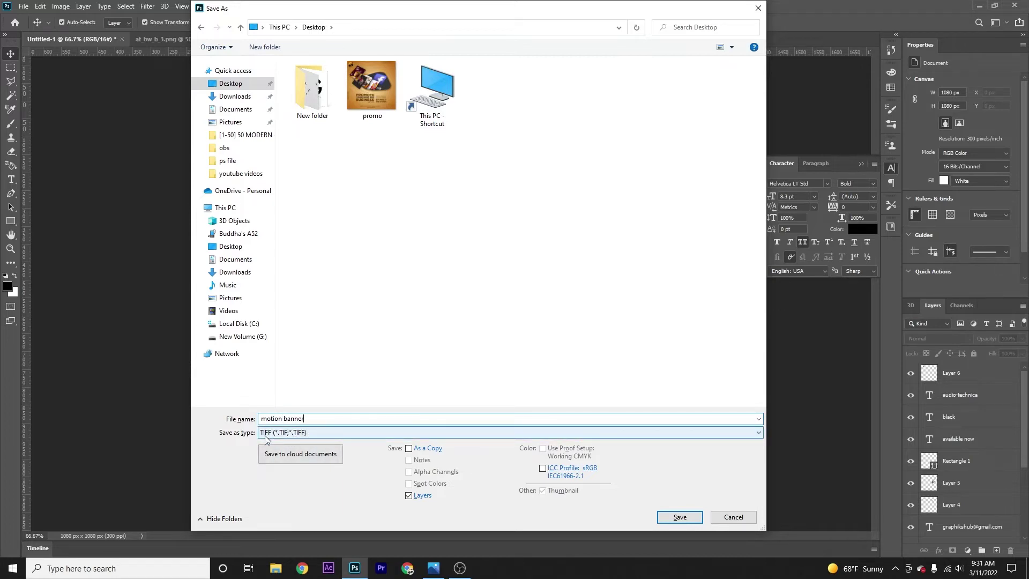
left_click(283, 435)
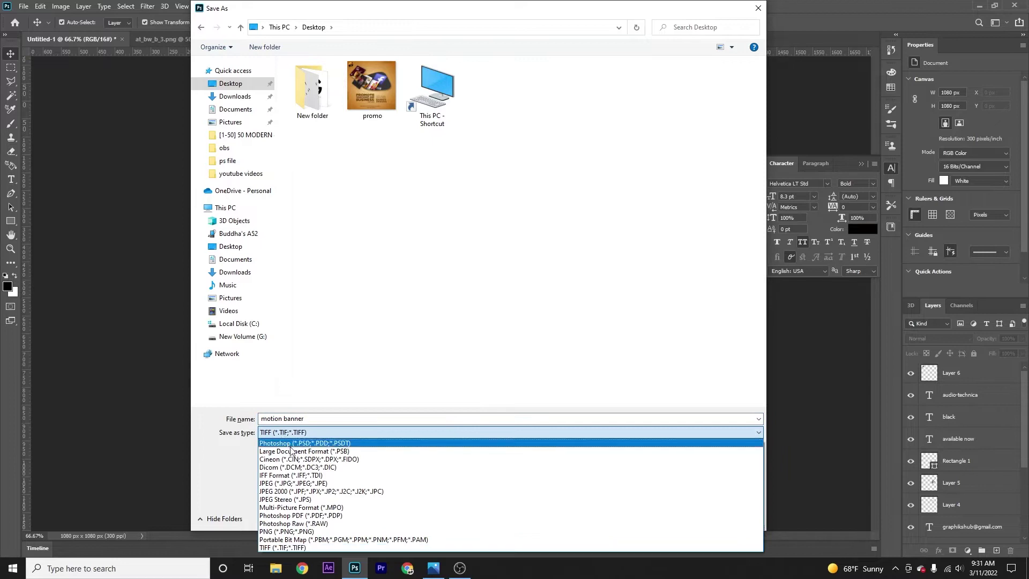
left_click(303, 443)
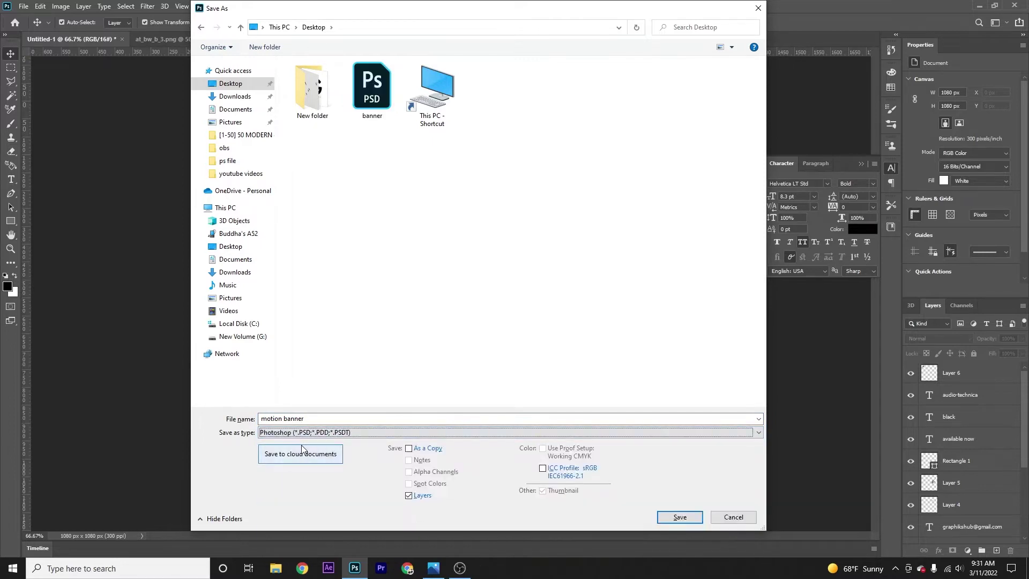
left_click(678, 516)
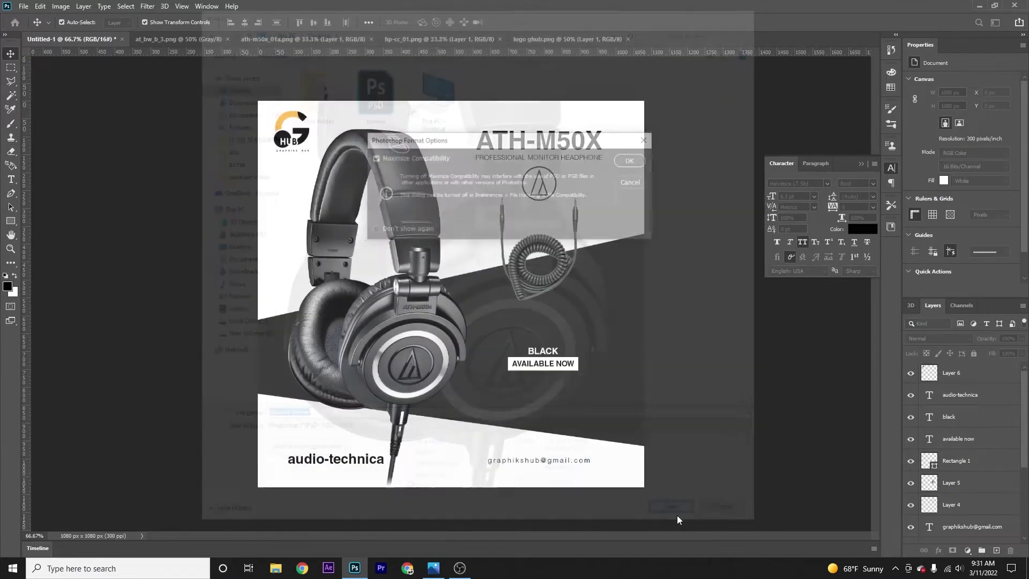
left_click(637, 160)
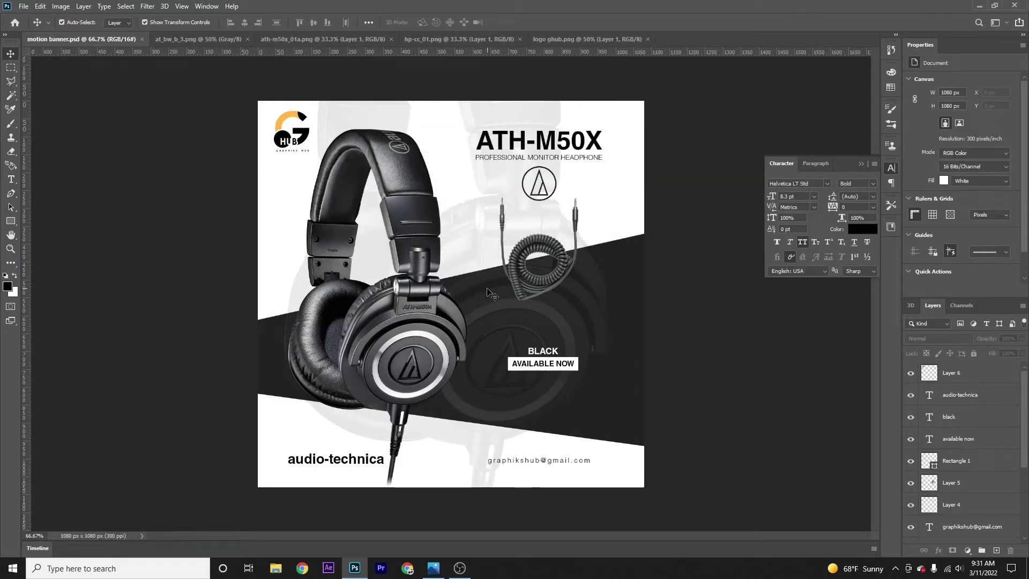
left_click(979, 6)
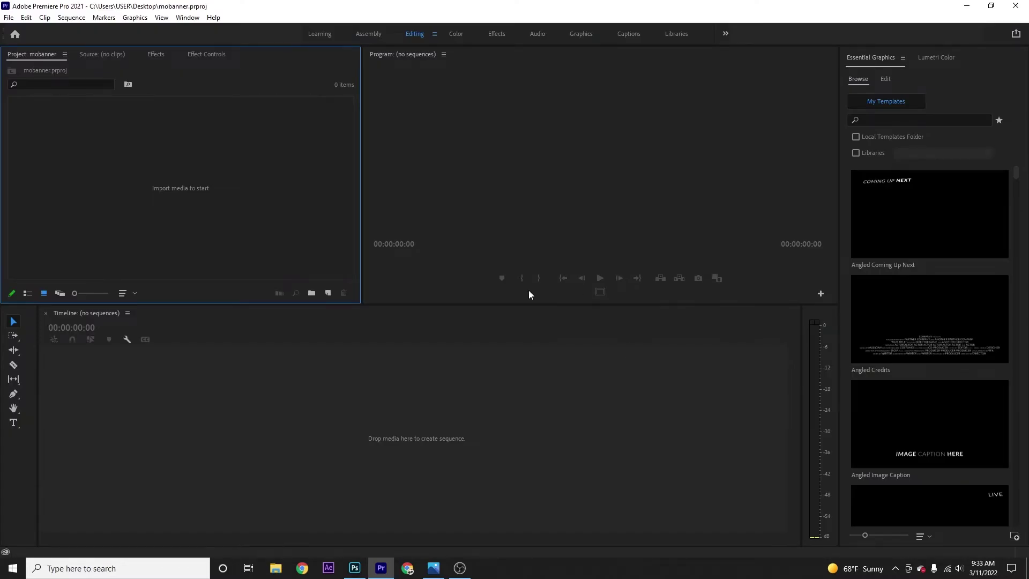
Step: Import motion banner.psd from the Desktop with Import As set to Individual Layers
double_click(183, 188)
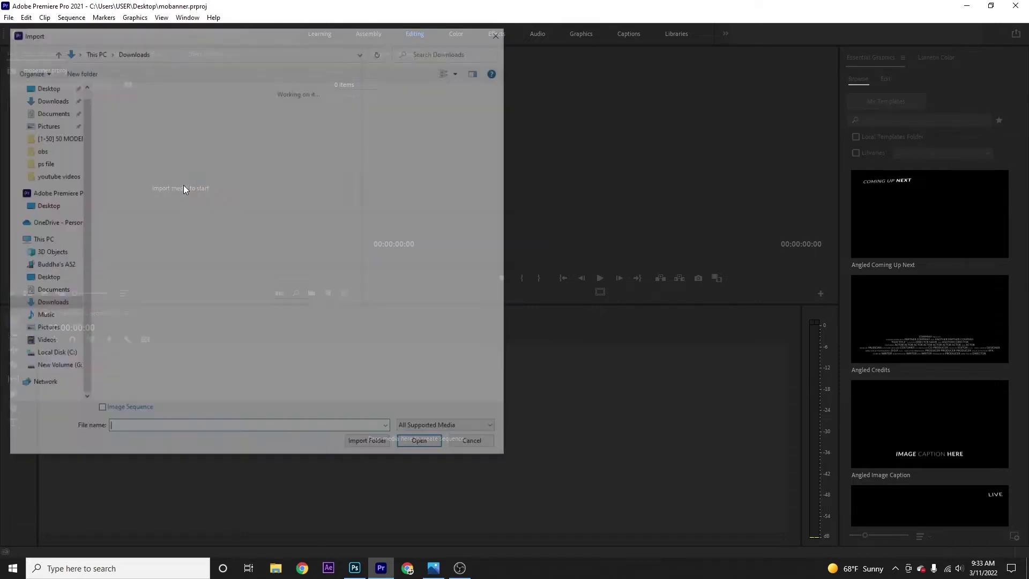
left_click(44, 85)
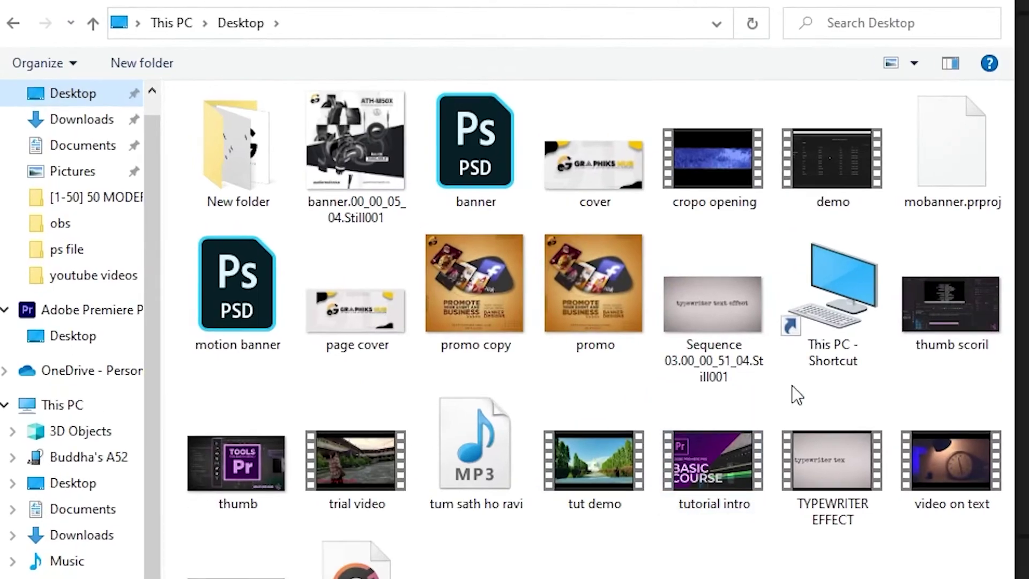
left_click(126, 198)
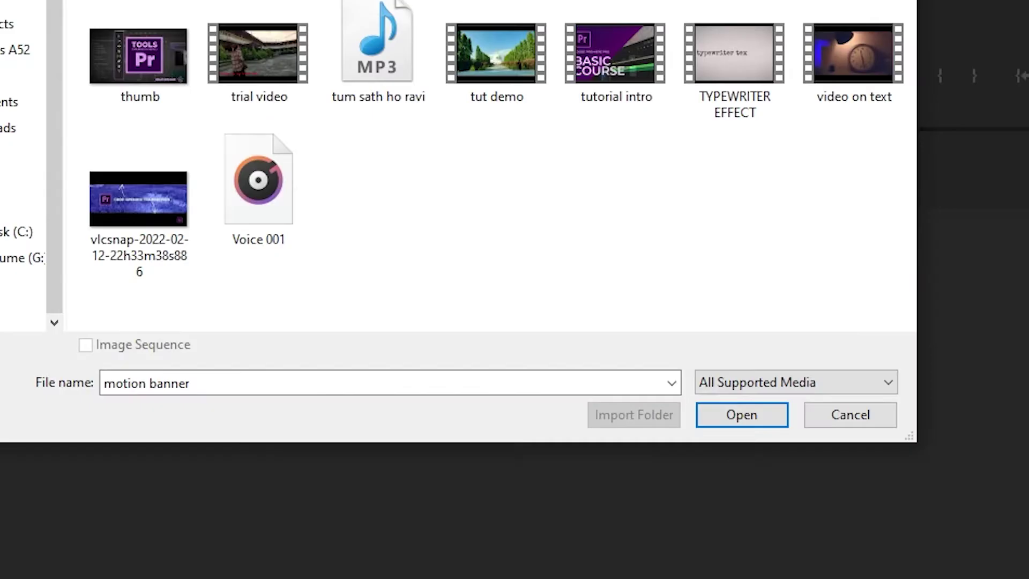
left_click(717, 420)
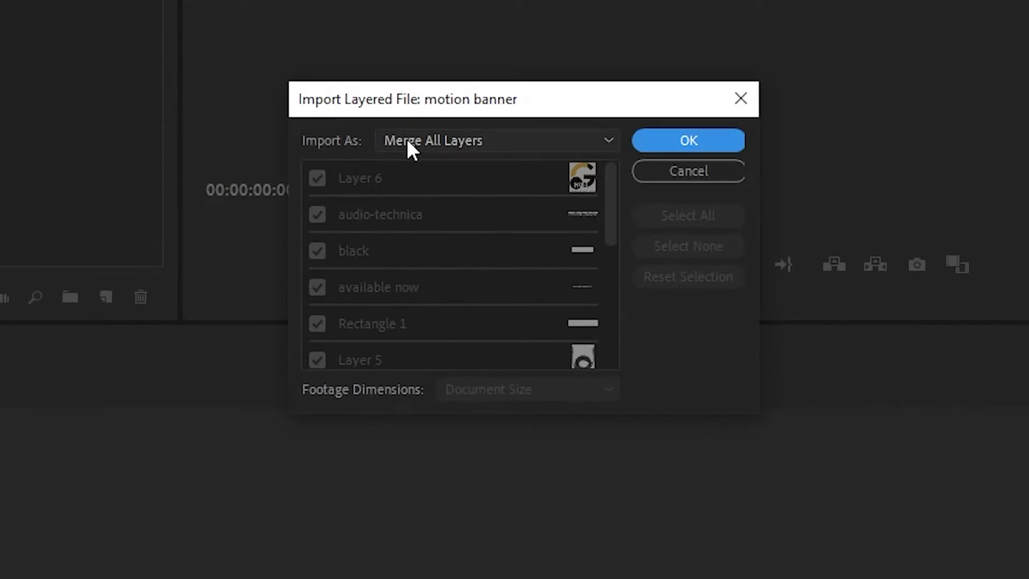
left_click(488, 143)
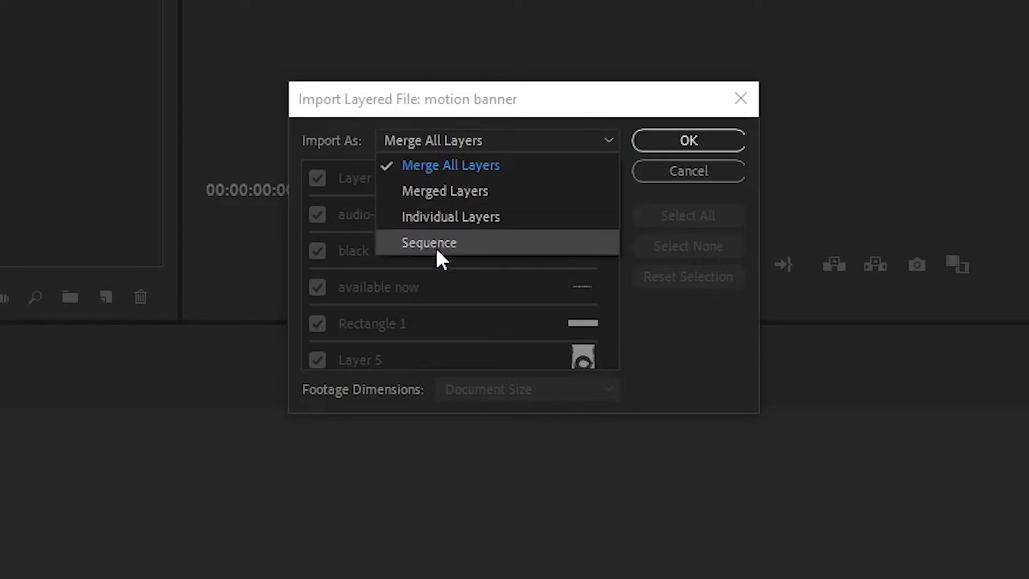
left_click(441, 219)
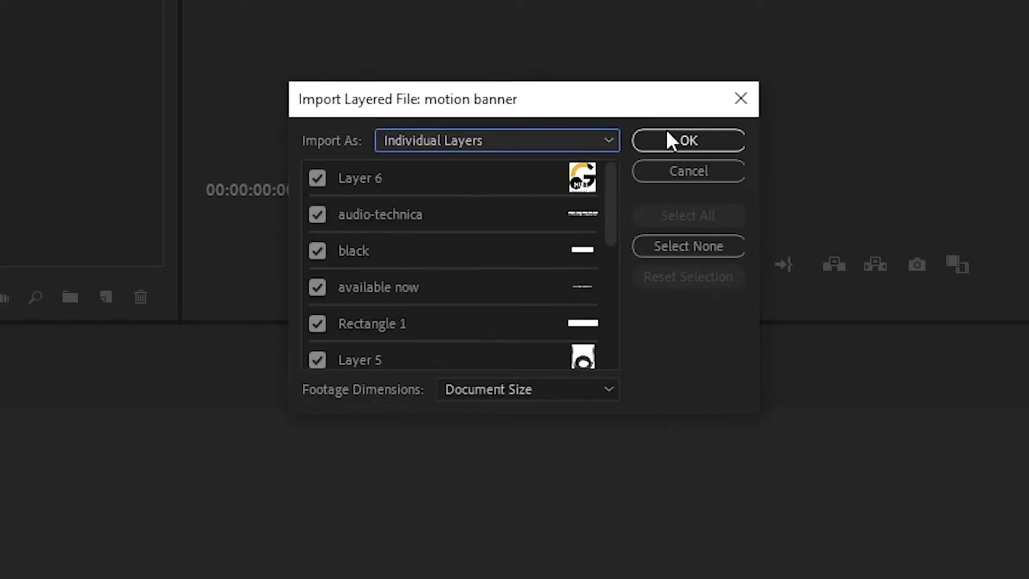
left_click(681, 140)
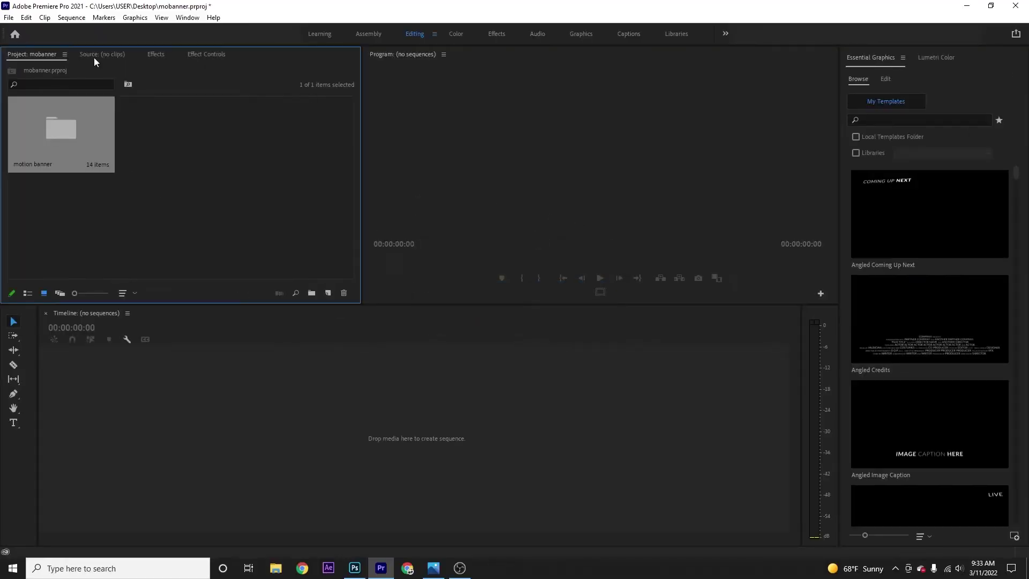
Step: Open the motion banner bin, browse its 14 layer clips and select the Background clip
double_click(61, 128)
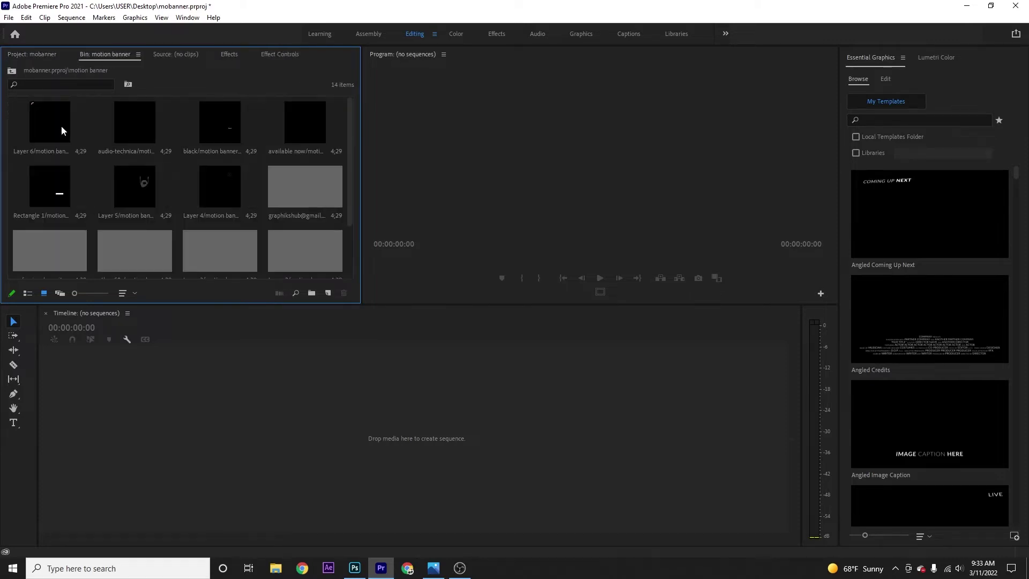
scroll(184, 164, "down", 1)
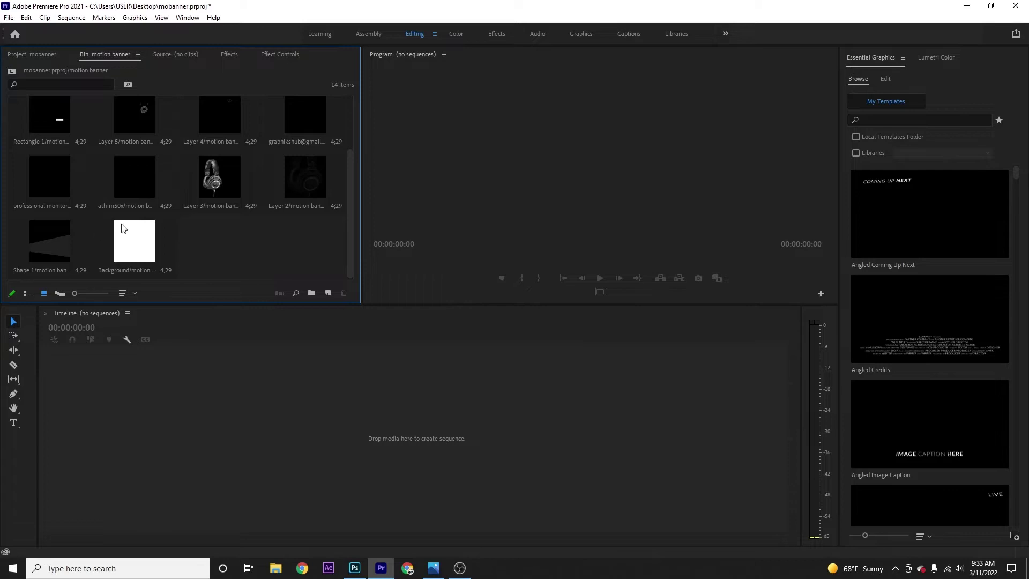
scroll(299, 190, "up", 1)
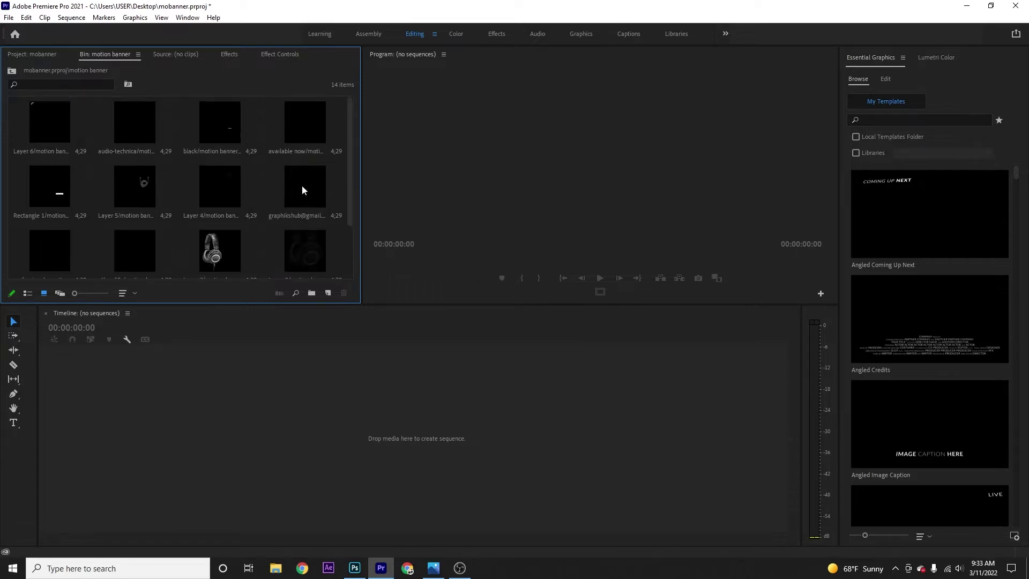
scroll(80, 200, "down", 1)
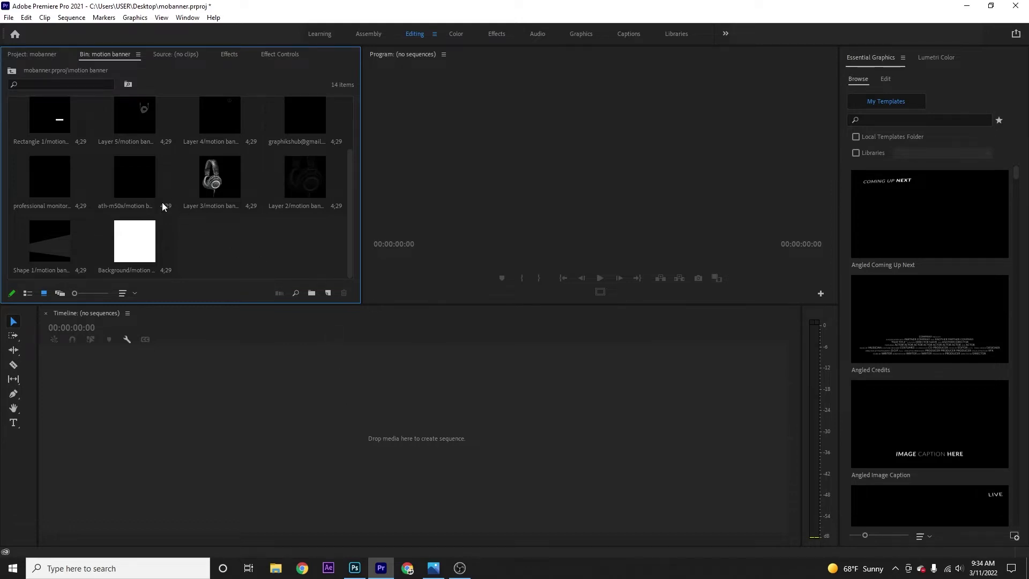
left_click(134, 238)
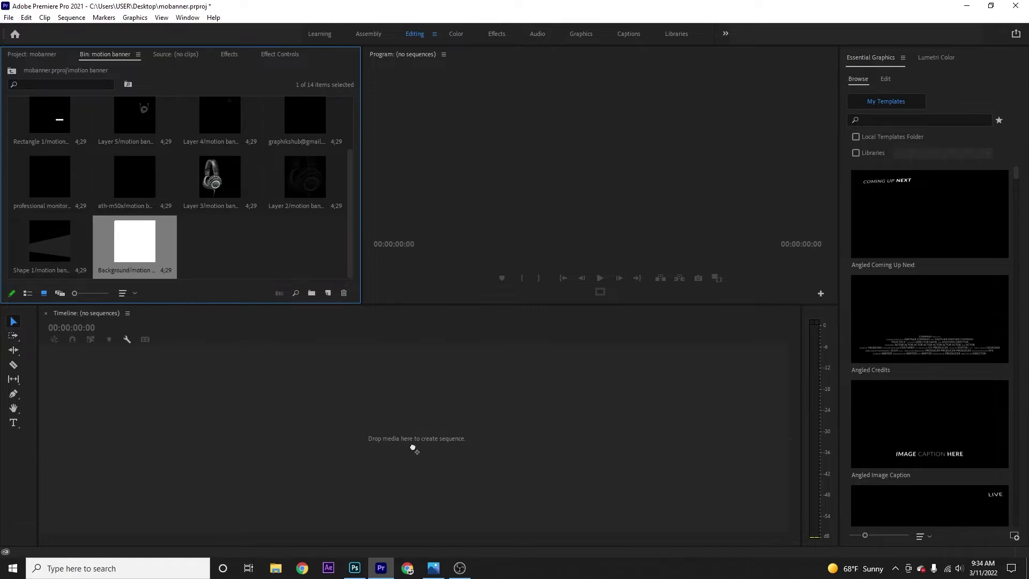
Step: Create a sequence from Background and stack Shape 1, Layer 2, Layer 3, ath-m50x, professional monitor and email layers
left_click_drag(414, 449, 414, 449)
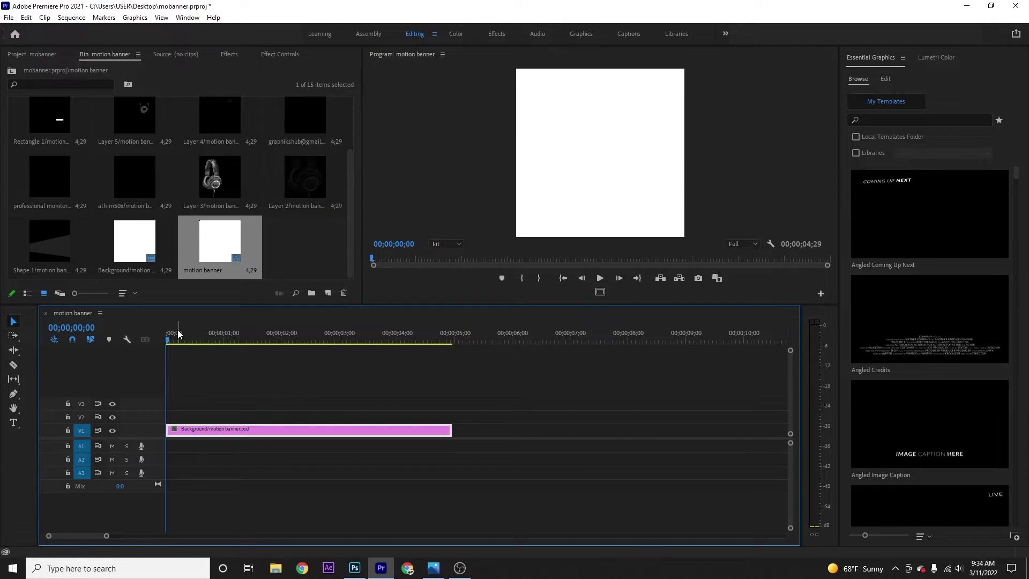
left_click_drag(50, 241, 162, 466)
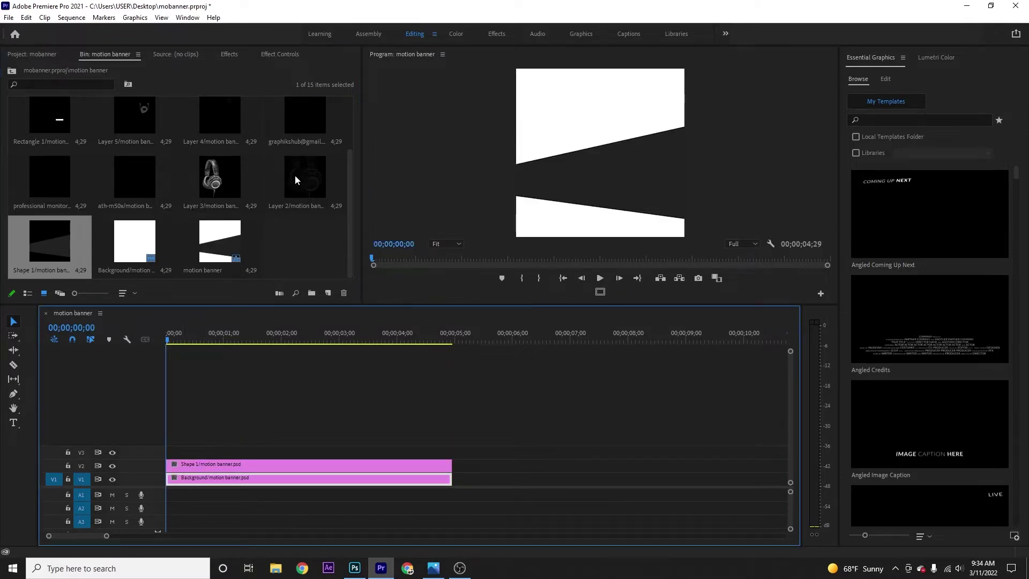
left_click_drag(291, 183, 249, 453)
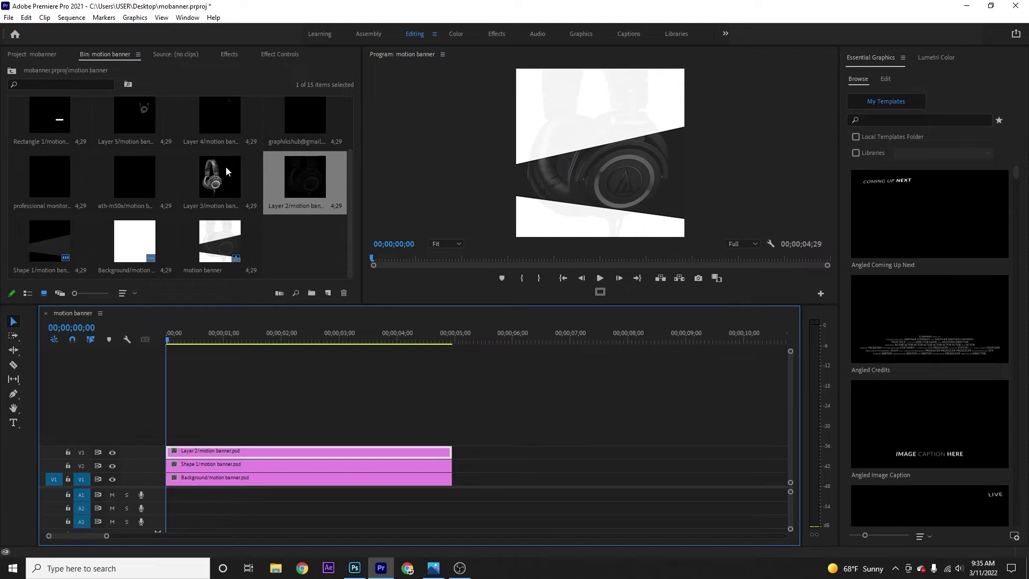
left_click_drag(220, 177, 177, 439)
left_click_drag(134, 177, 177, 426)
left_click_drag(49, 177, 177, 412)
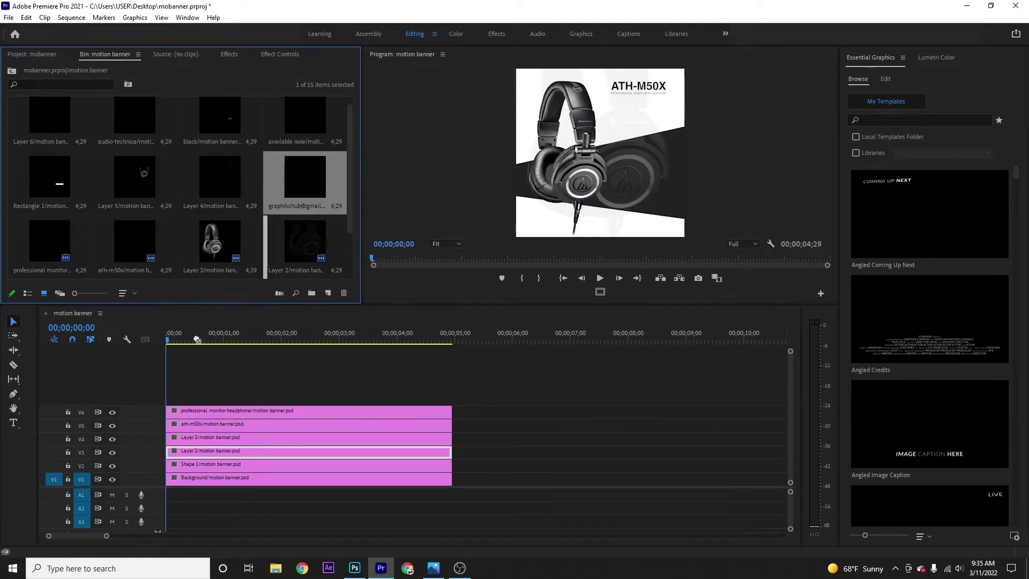
left_click_drag(303, 186, 176, 399)
Step: Add Layer 4, Layer 5, Rectangle 1, available now, black, audio-technica and Layer 6 on higher tracks
left_click_drag(220, 177, 177, 386)
left_click_drag(134, 177, 177, 373)
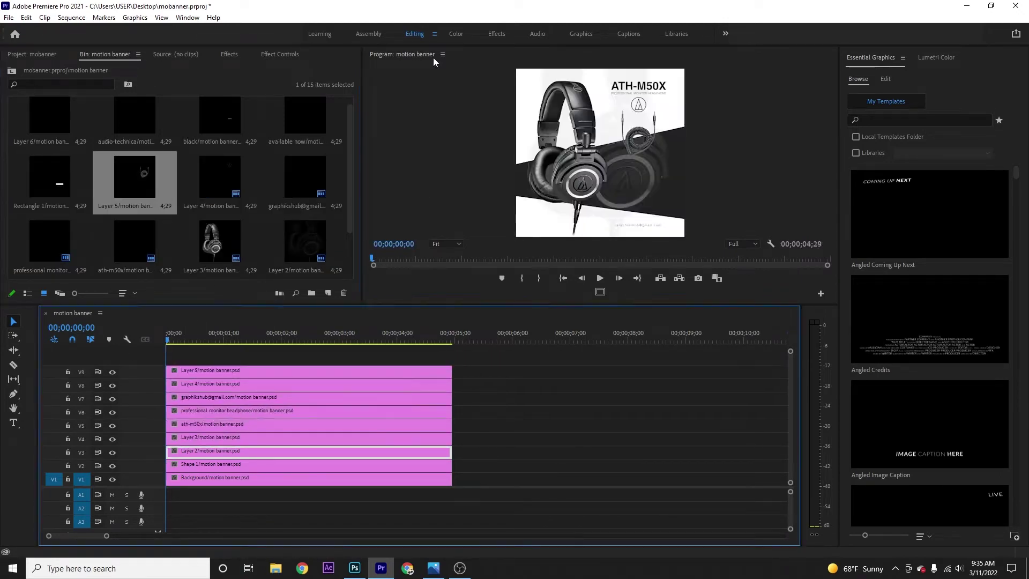
left_click_drag(50, 177, 177, 358)
left_click_drag(429, 303, 428, 255)
left_click_drag(303, 115, 176, 333)
left_click_drag(220, 115, 177, 320)
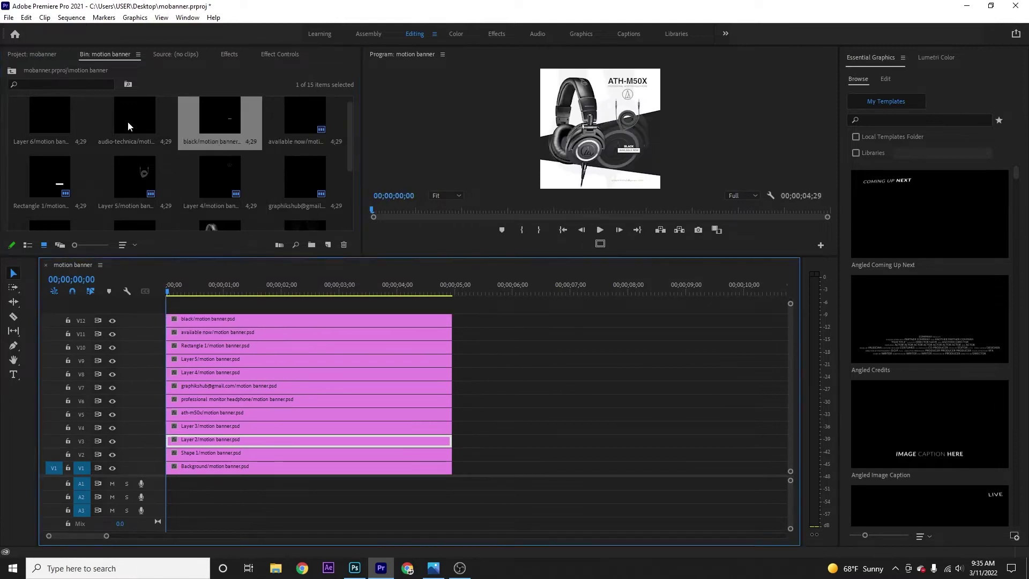
left_click_drag(135, 116, 177, 306)
left_click_drag(428, 256, 429, 230)
left_click_drag(66, 125, 161, 292)
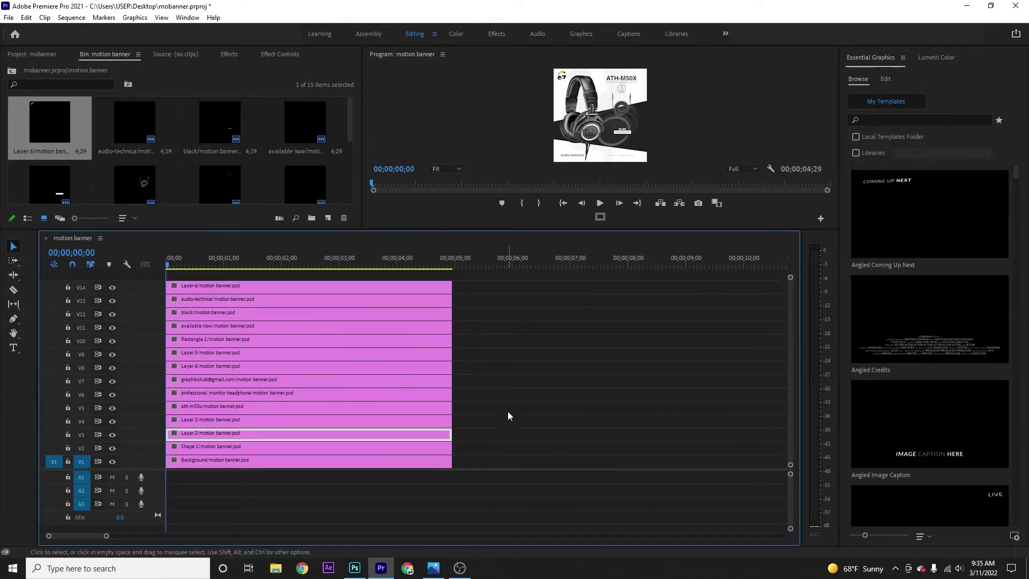
Step: Select the Layer 2, Shape 1 and Background clips together and open their context menu
left_click(403, 275)
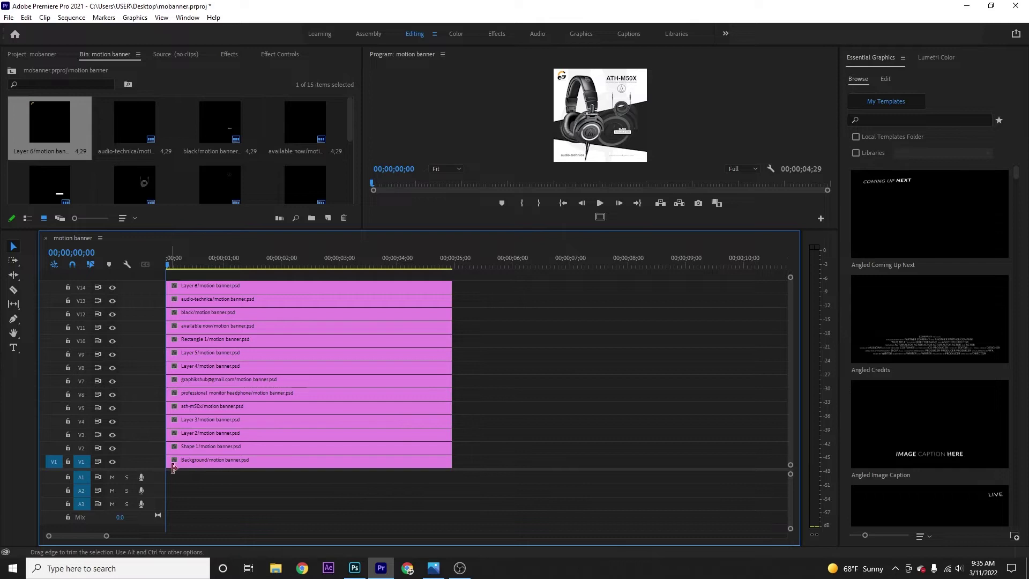
left_click_drag(224, 445, 234, 434)
left_click(208, 438)
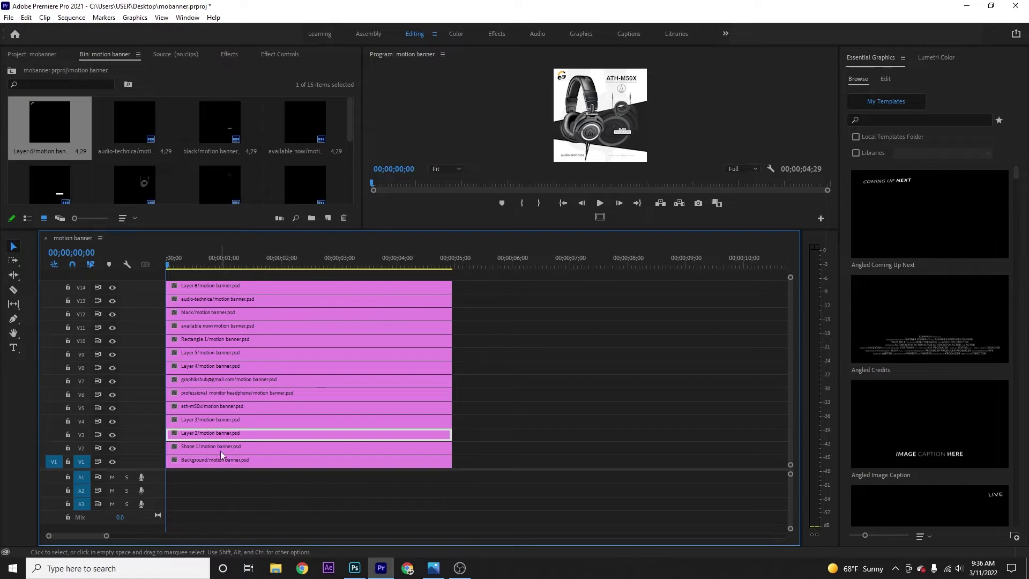
left_click_drag(336, 482, 287, 438)
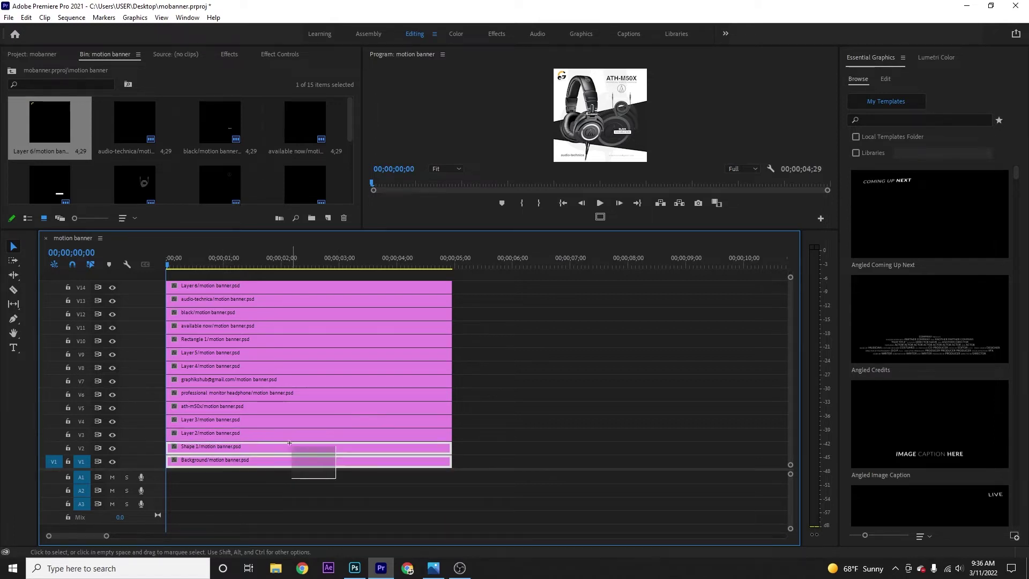
right_click(286, 439)
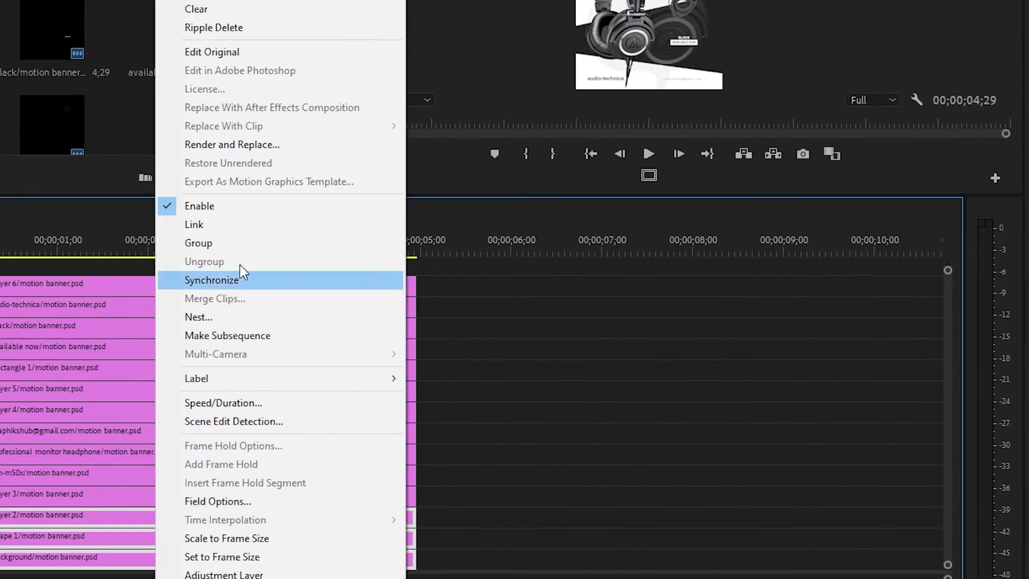
Step: Nest the Background, Shape 1 and Layer 2 clips into a sequence named 'bg'
left_click(332, 311)
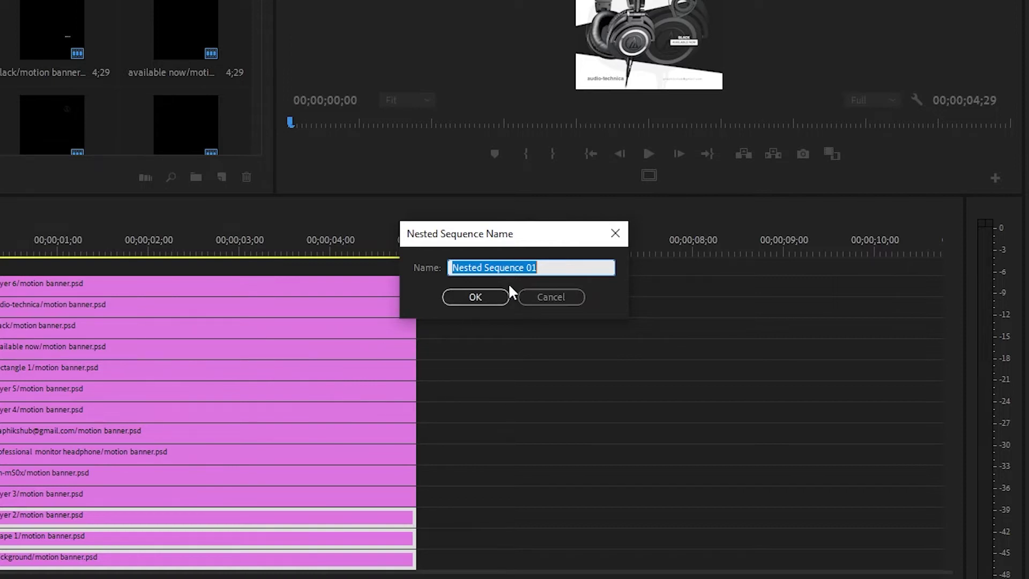
type("bg")
left_click(475, 296)
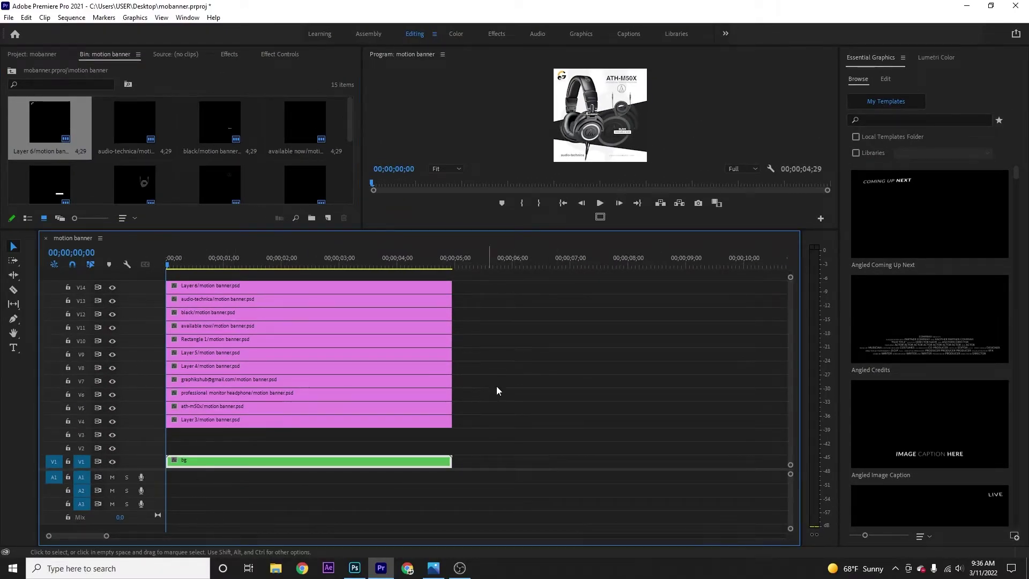
Step: Move all layer clips down two tracks so they sit directly above bg
left_click_drag(516, 239, 516, 225)
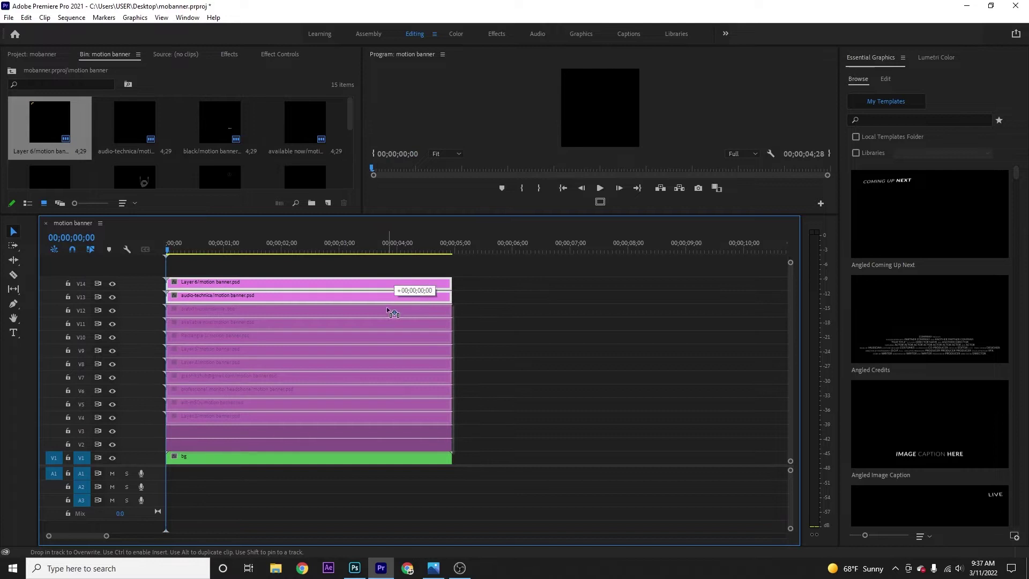
left_click_drag(395, 290, 394, 313)
left_click(338, 273)
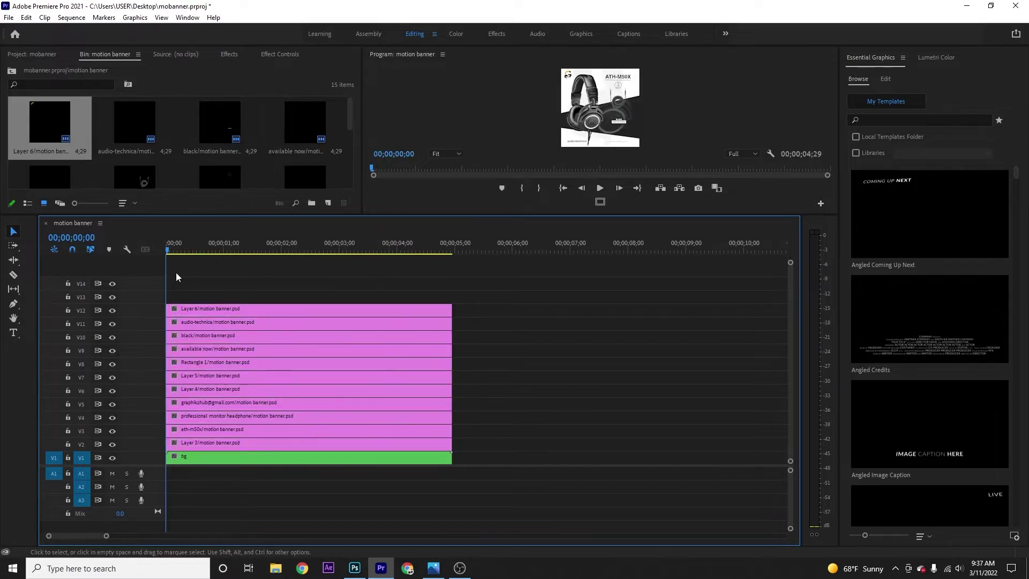
key("alt+shift+0")
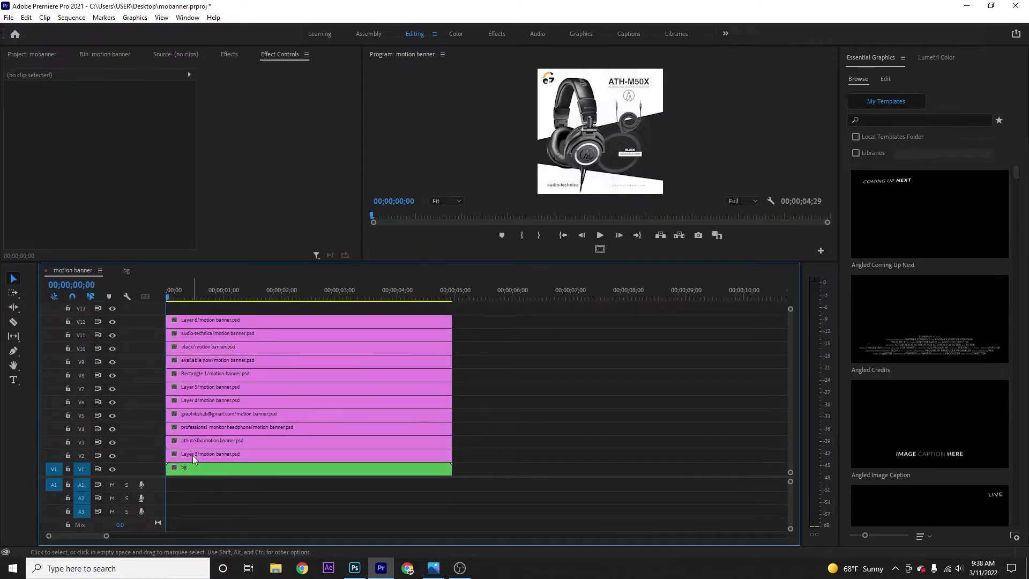
Step: Stagger the layer clip starts, with Layer 6 entering around 3 seconds, and preview the opening frames
left_click_drag(188, 428, 201, 428)
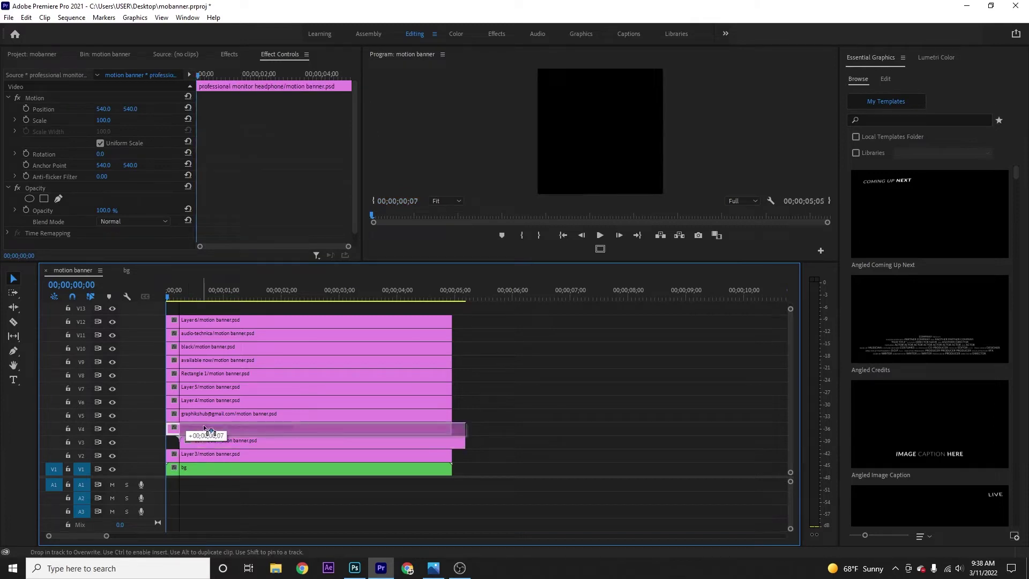
left_click_drag(201, 428, 213, 428)
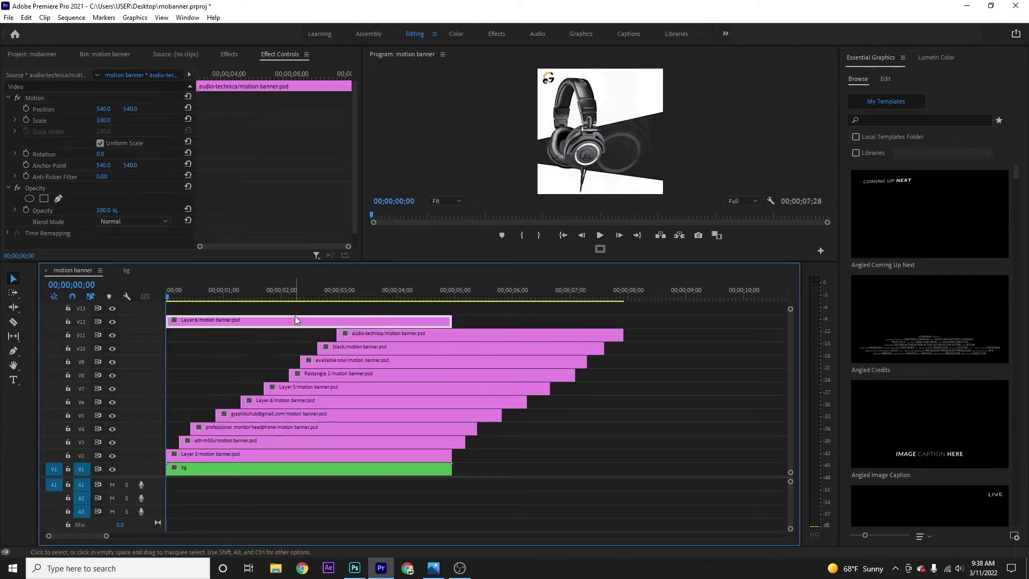
left_click_drag(296, 318, 483, 318)
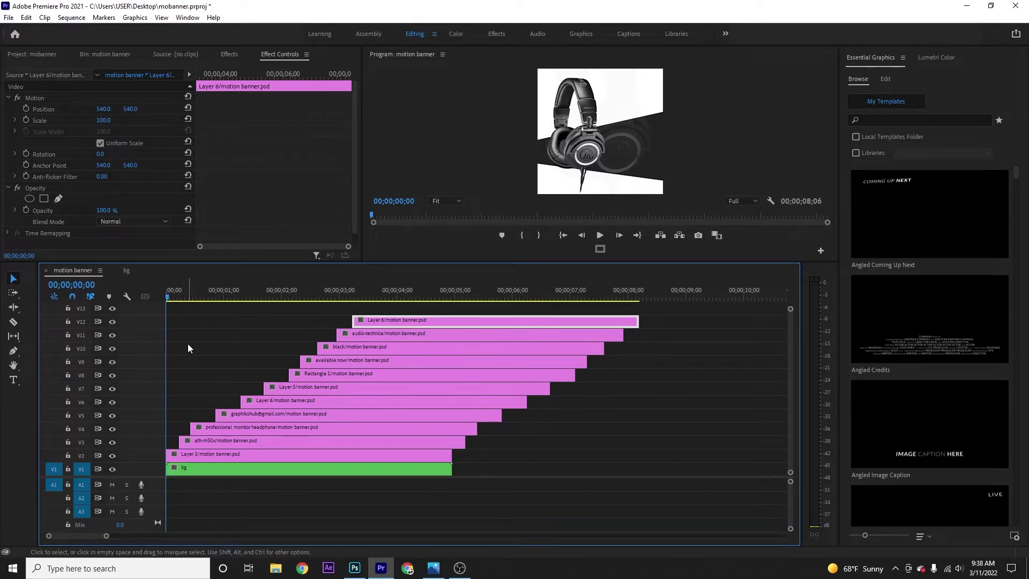
key("d")
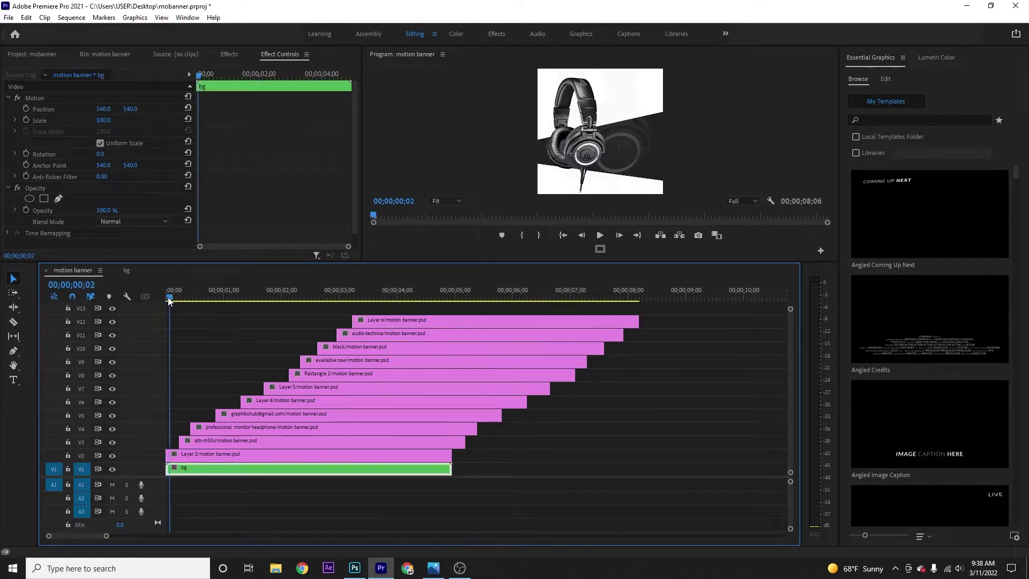
key("equal")
key("equal")
key("minus")
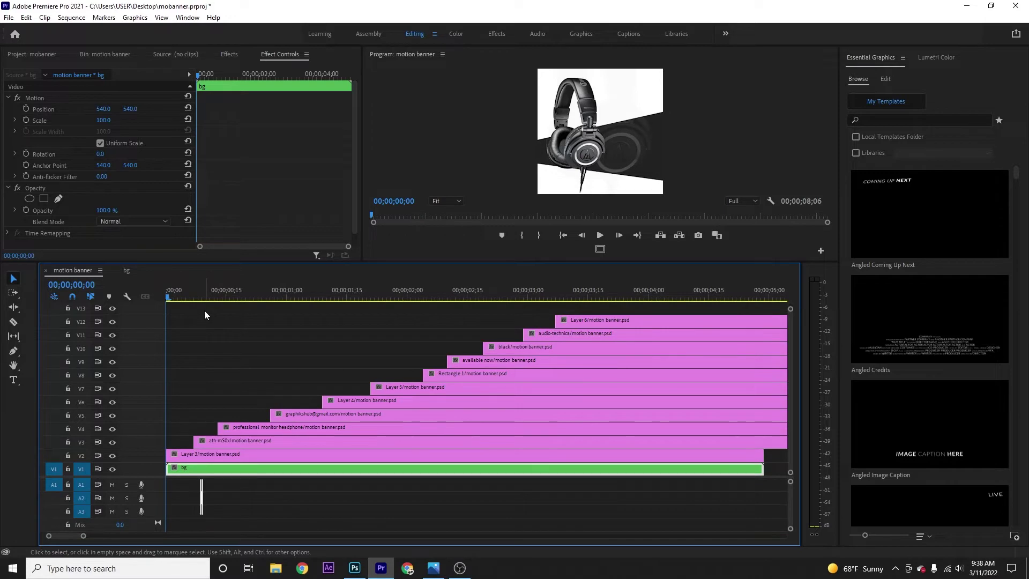
key("equal")
key("equal")
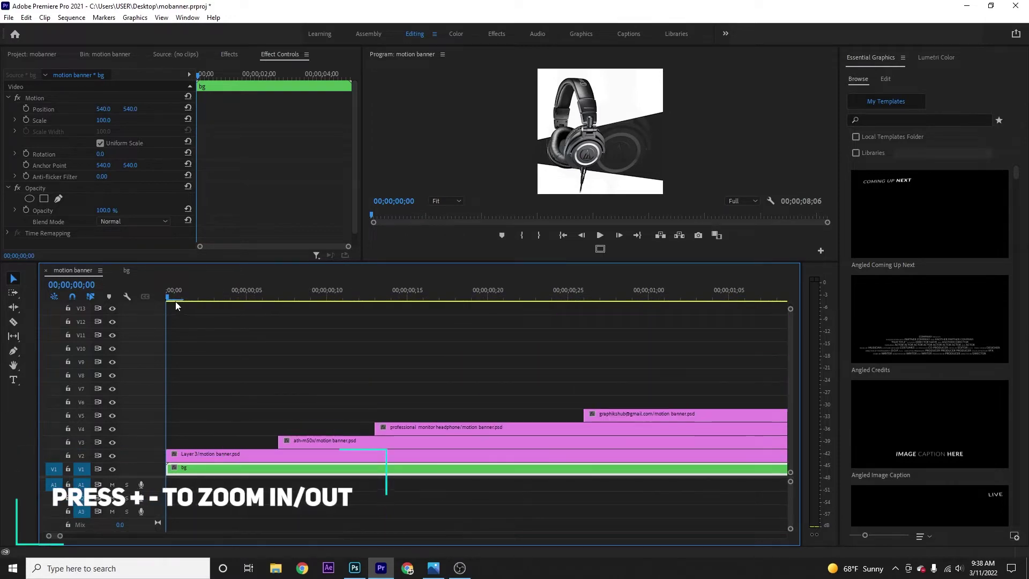
mouse_move(171, 296)
left_mouse_down()
mouse_move(327, 320)
mouse_move(181, 326)
left_mouse_up()
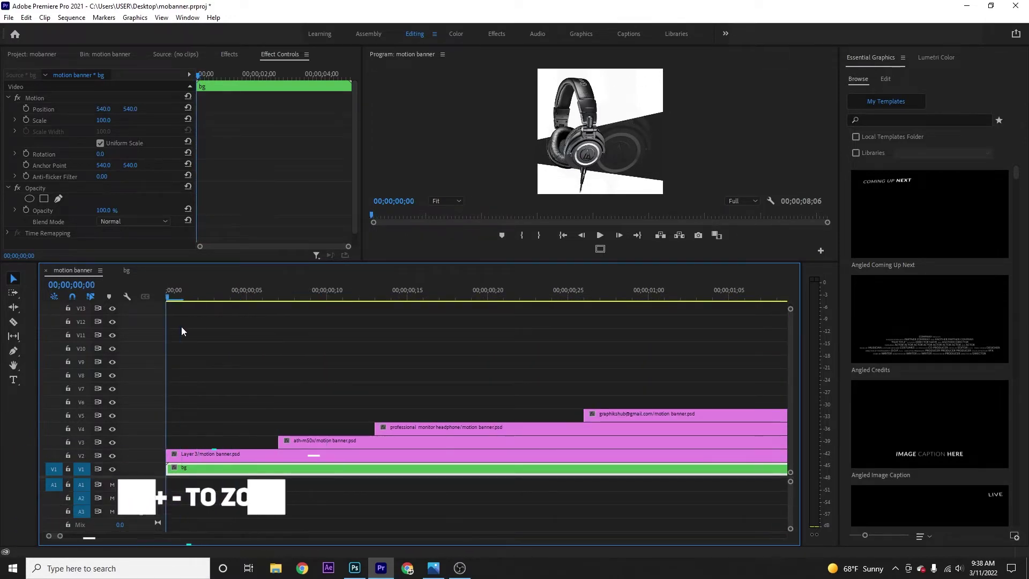
left_click(190, 452)
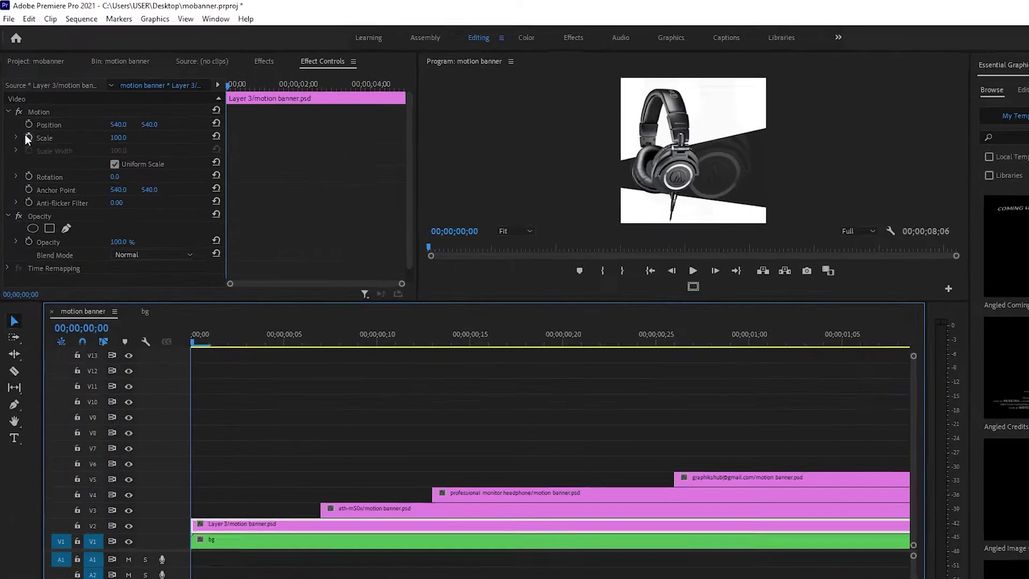
Step: Search the Effects panel for 'transform' and apply Transform to the Layer 3 clip
left_click(229, 56)
left_click(64, 116)
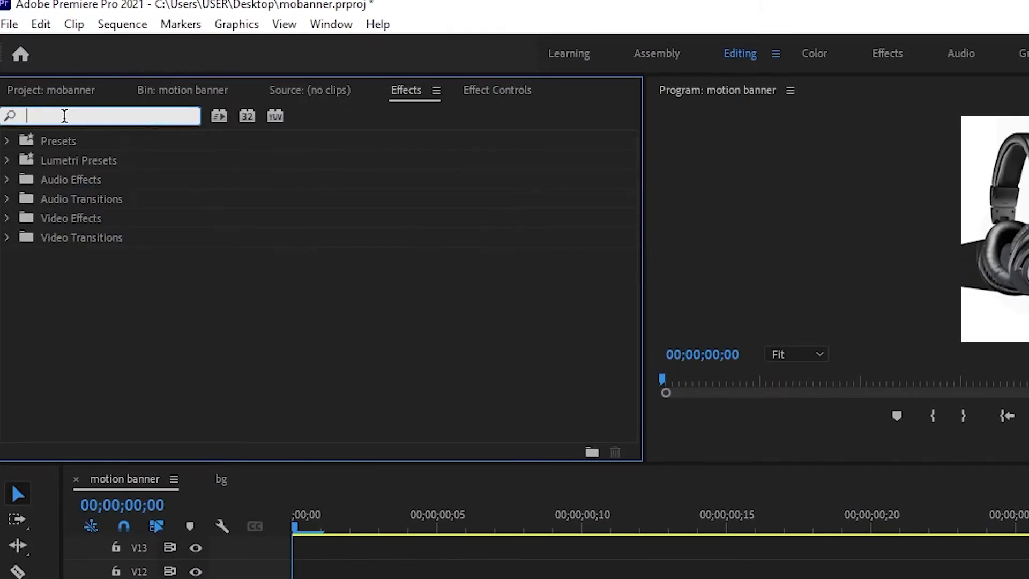
type("t")
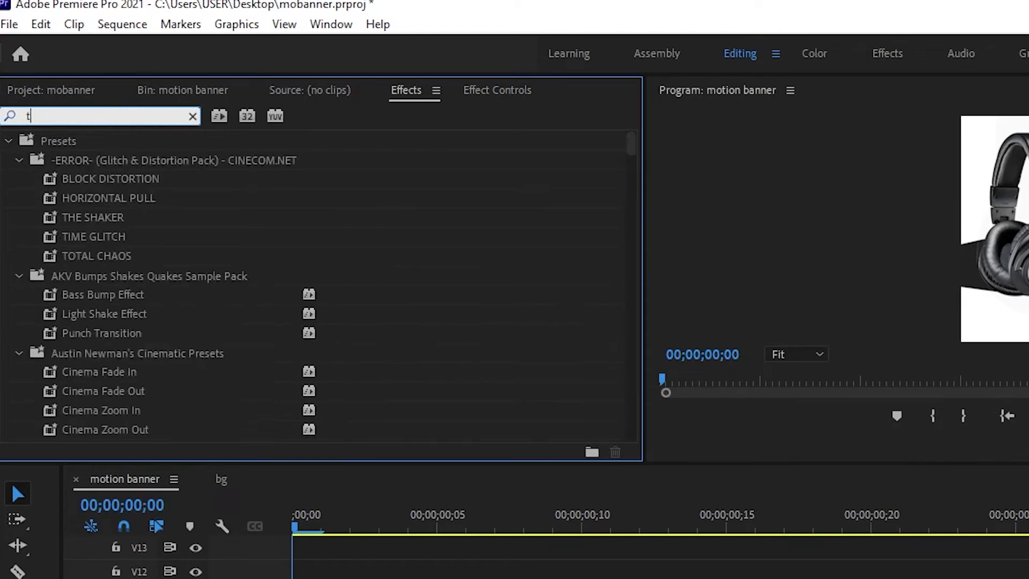
type("ransform")
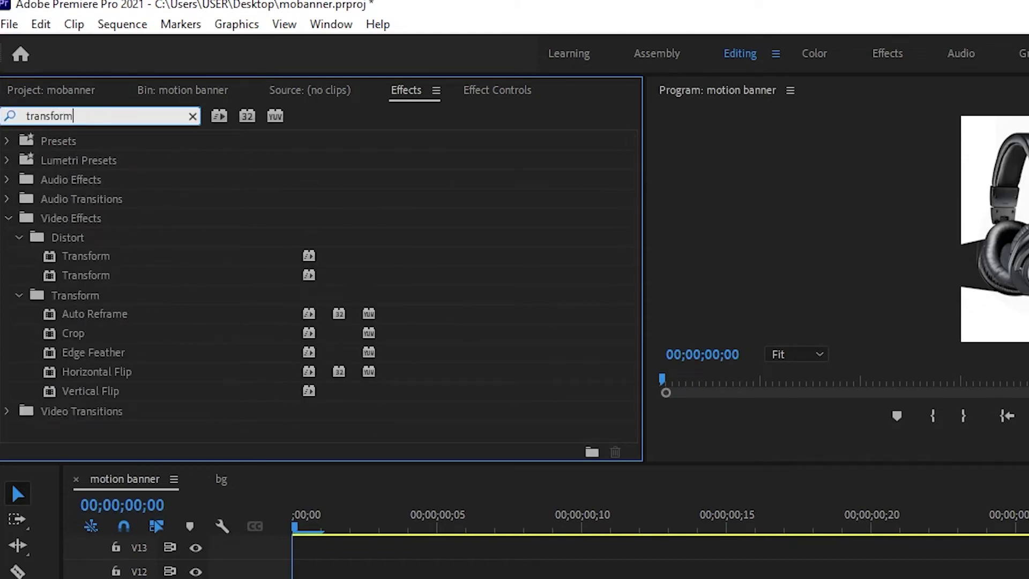
left_click_drag(65, 270, 191, 460)
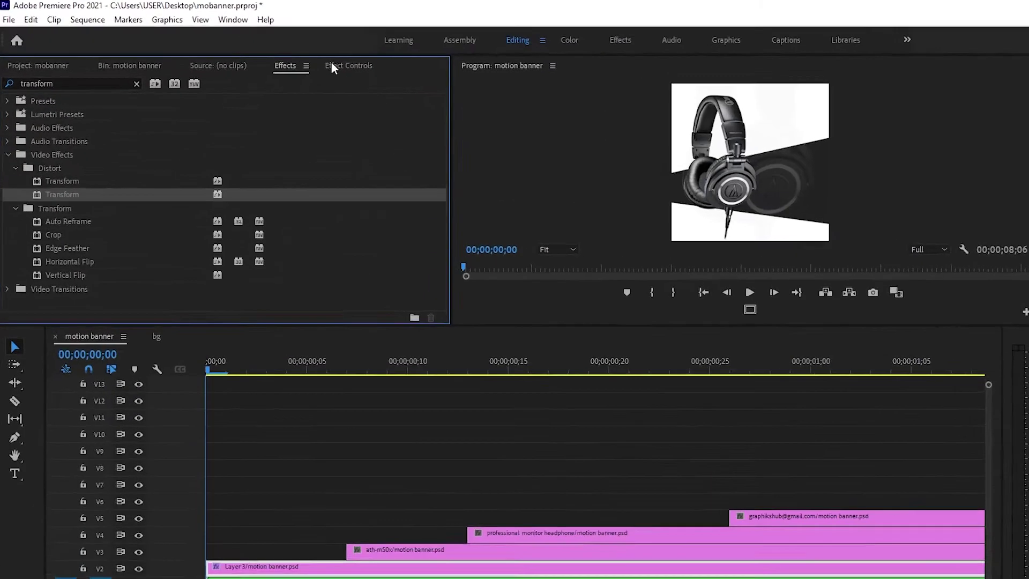
left_click(280, 54)
Step: Keyframe Layer 3's Transform Position to slide from x -61.0 to 475.1 at frame 22
scroll(227, 167, "down", 2)
scroll(228, 167, "down", 5)
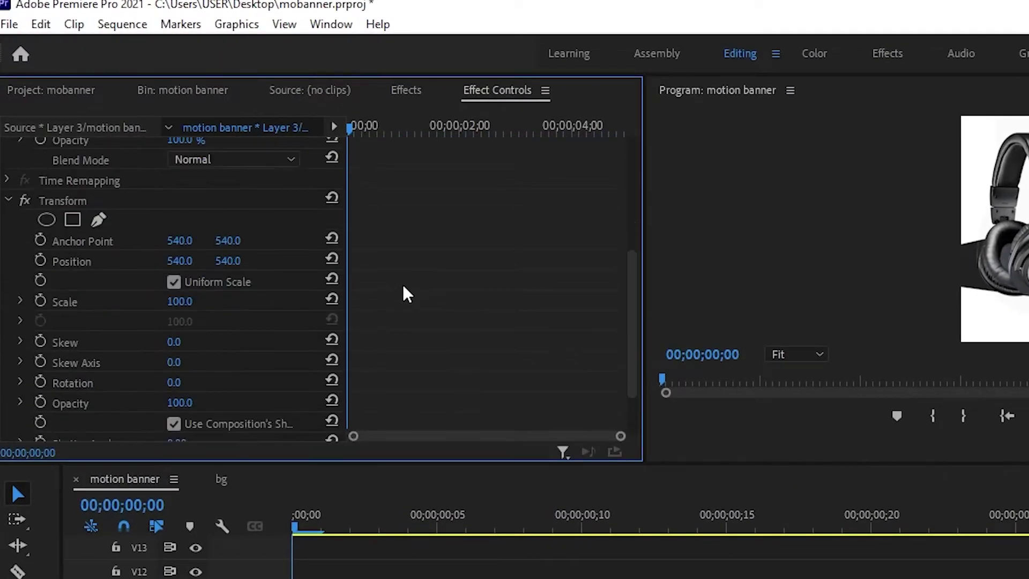
scroll(450, 359, "down", 2)
scroll(450, 359, "up", 2)
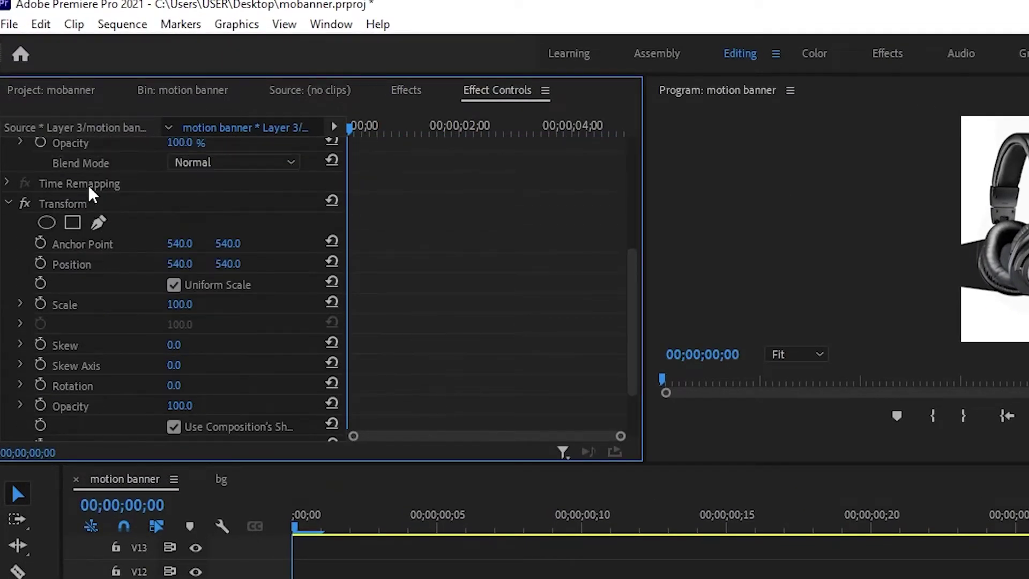
left_click(60, 208)
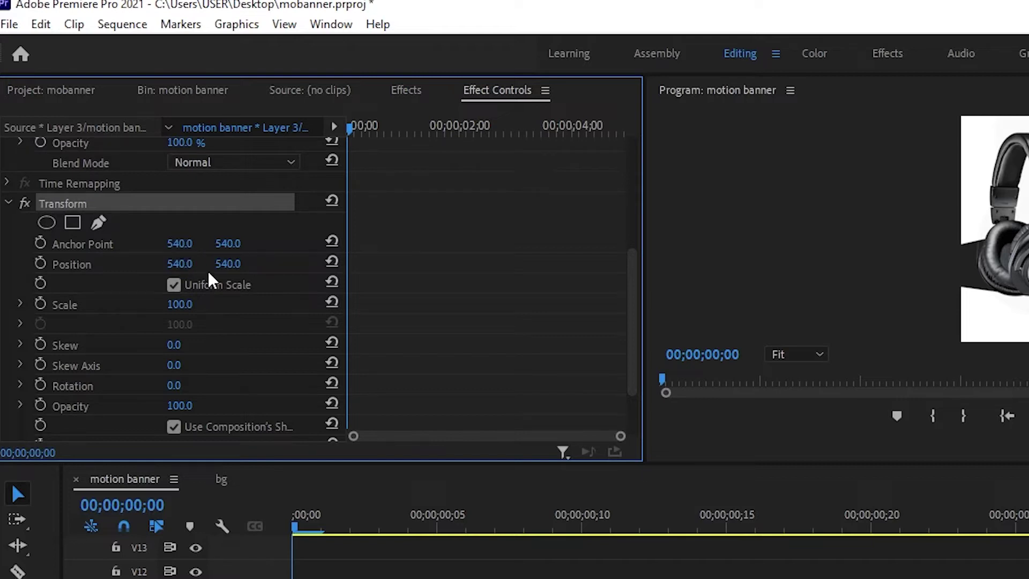
left_click(40, 262)
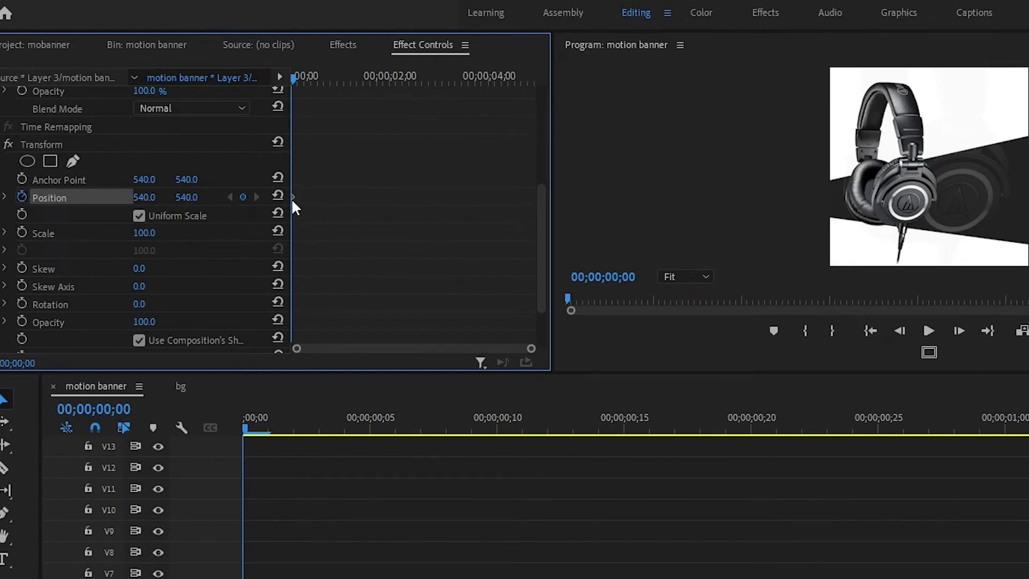
left_click_drag(294, 197, 331, 197)
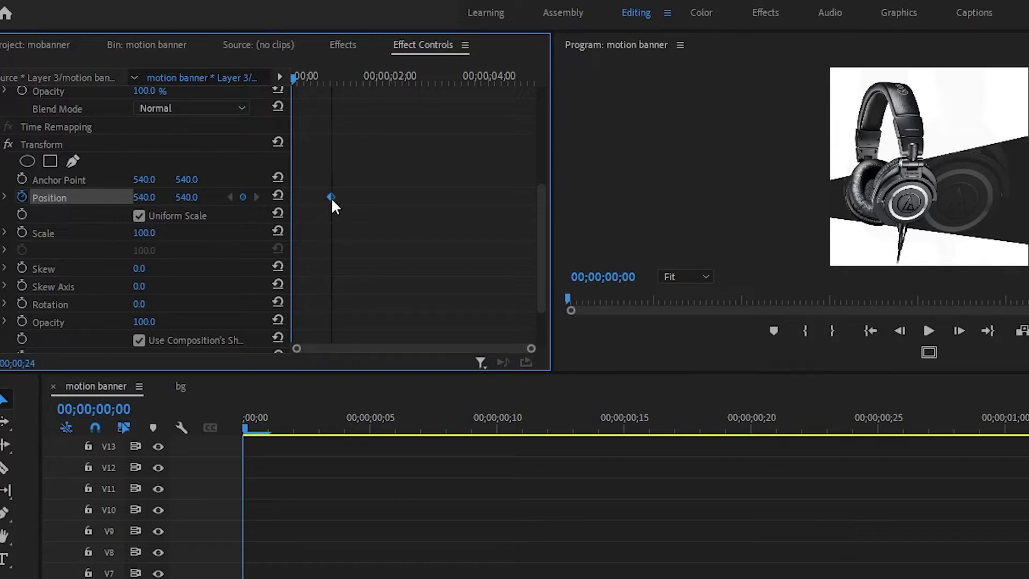
left_click_drag(140, 197, 35, 197)
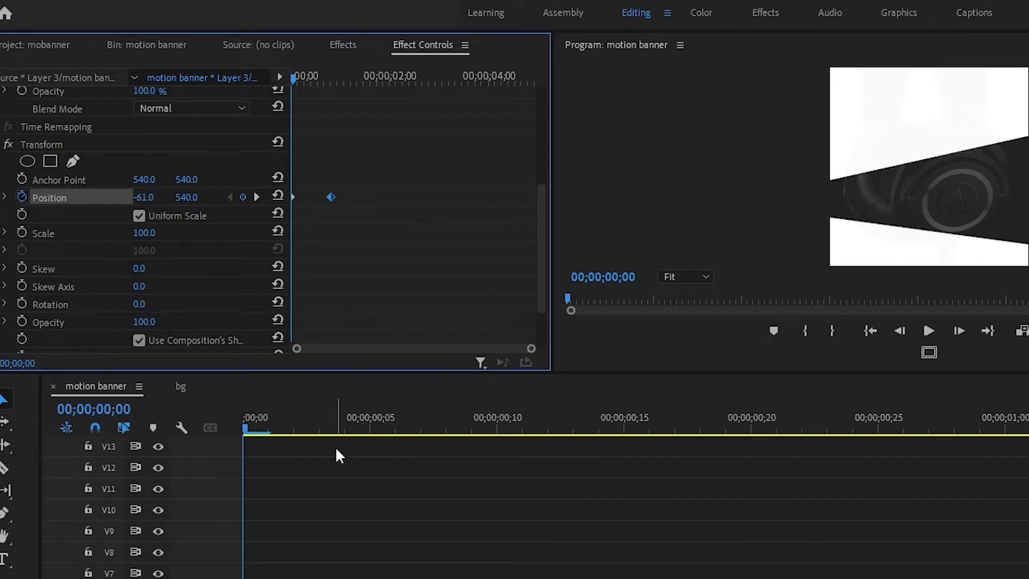
Step: Preview the slide-in, then shift the stacked clips V3–V13 about three seconds later
key("space")
key("space")
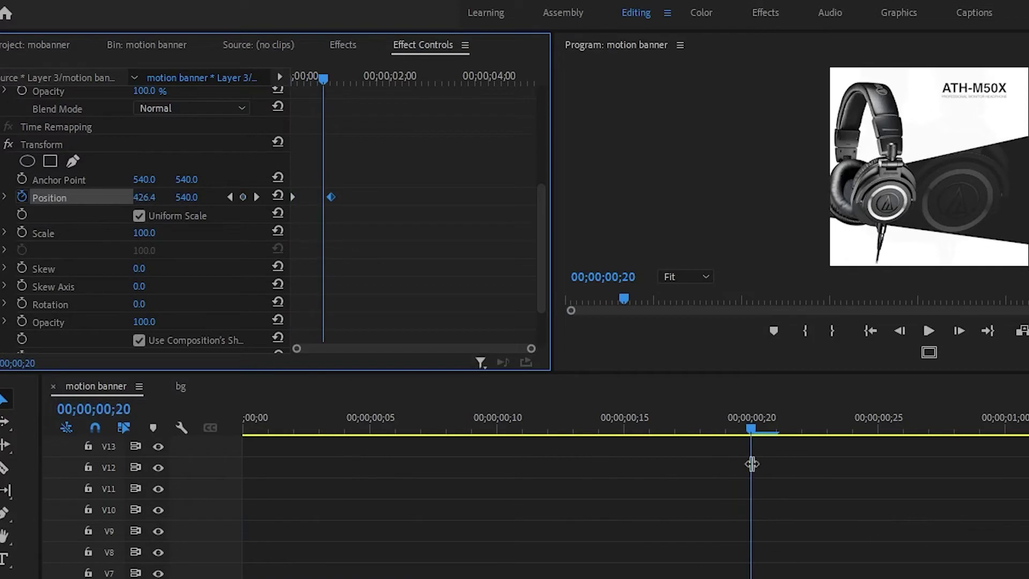
left_click_drag(752, 464, 244, 464)
key("space")
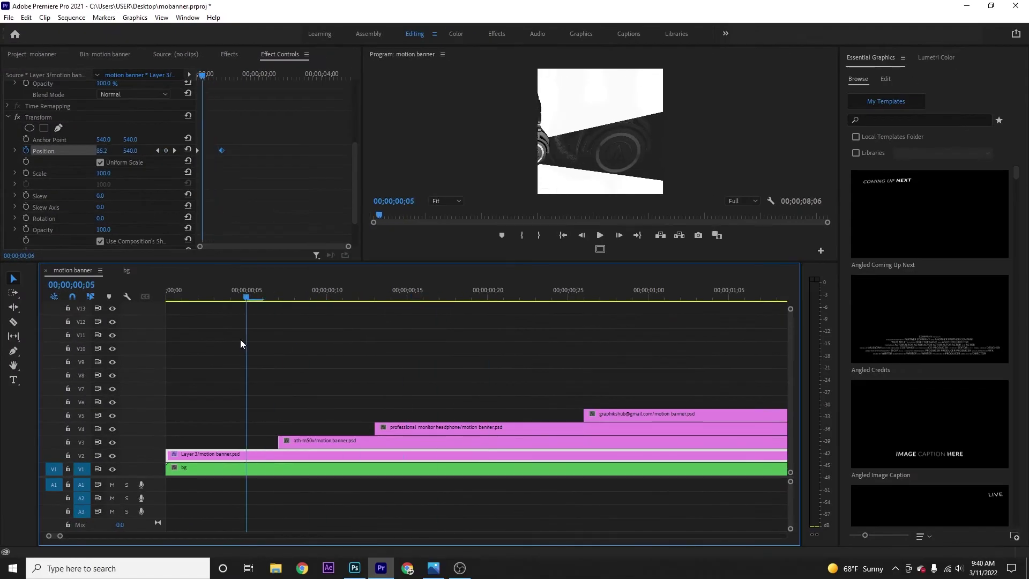
key("minus")
key("minus")
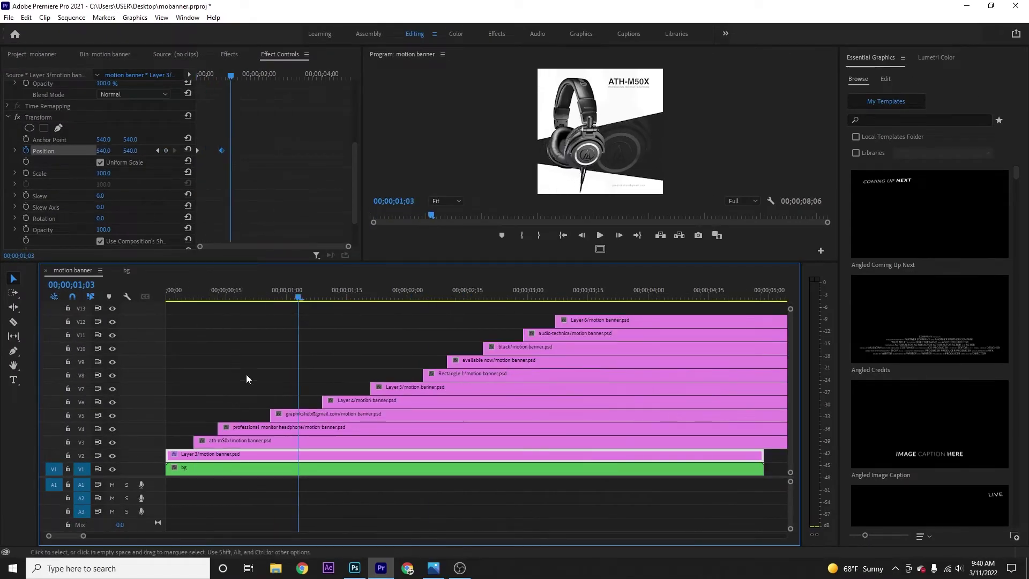
key("minus")
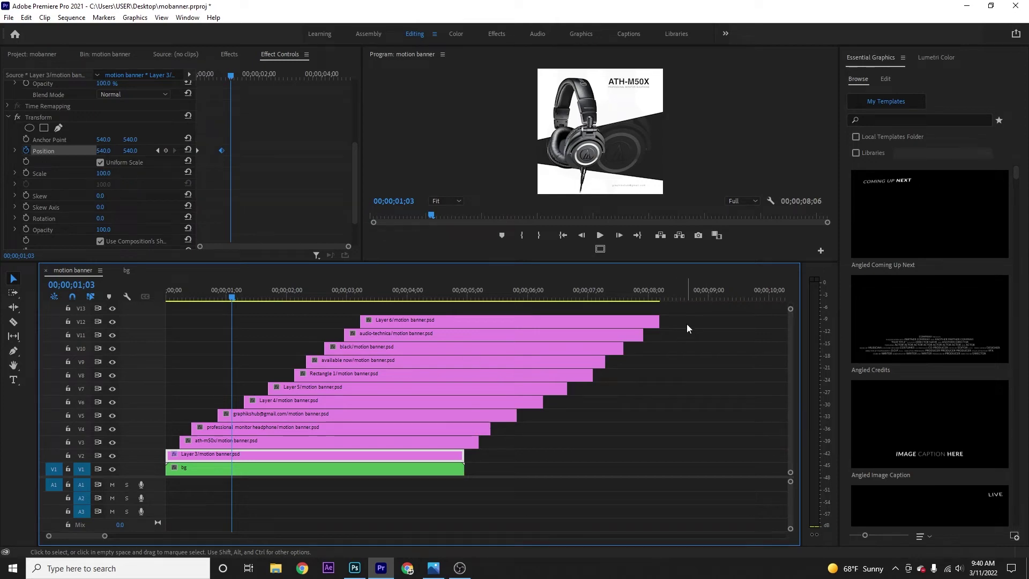
mouse_move(688, 329)
left_mouse_down()
mouse_move(313, 445)
mouse_move(511, 436)
mouse_move(515, 370)
left_mouse_up()
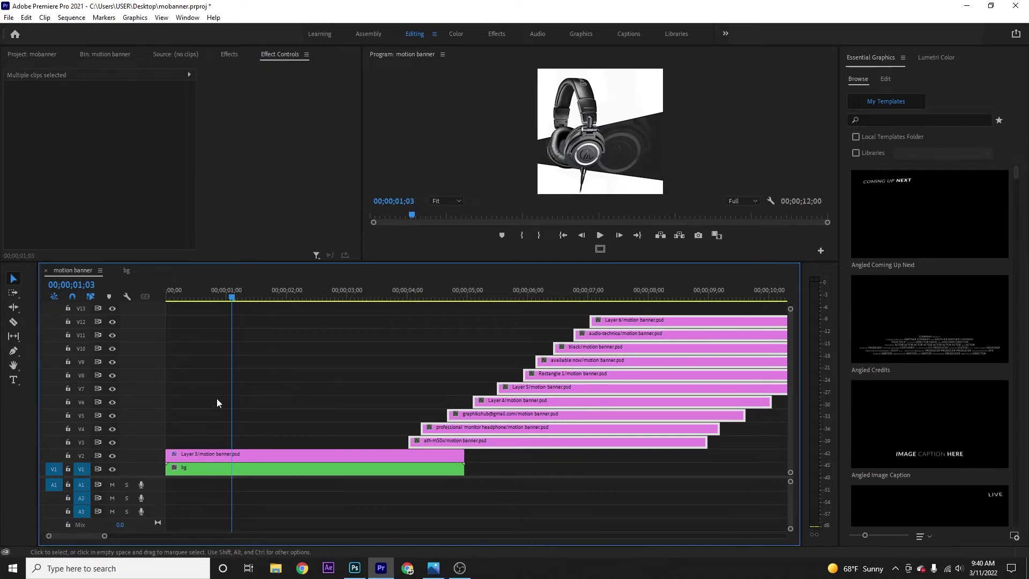
left_click(302, 379)
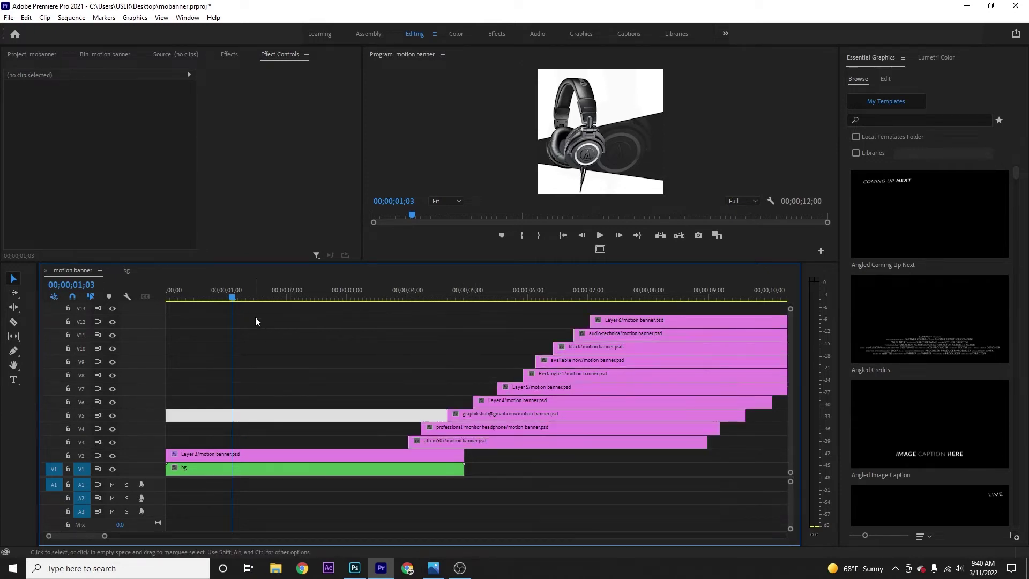
Step: Zoom into the opening second, play it, and reveal Layer 3's Position speed graph
key("Home")
key("equal")
key("equal")
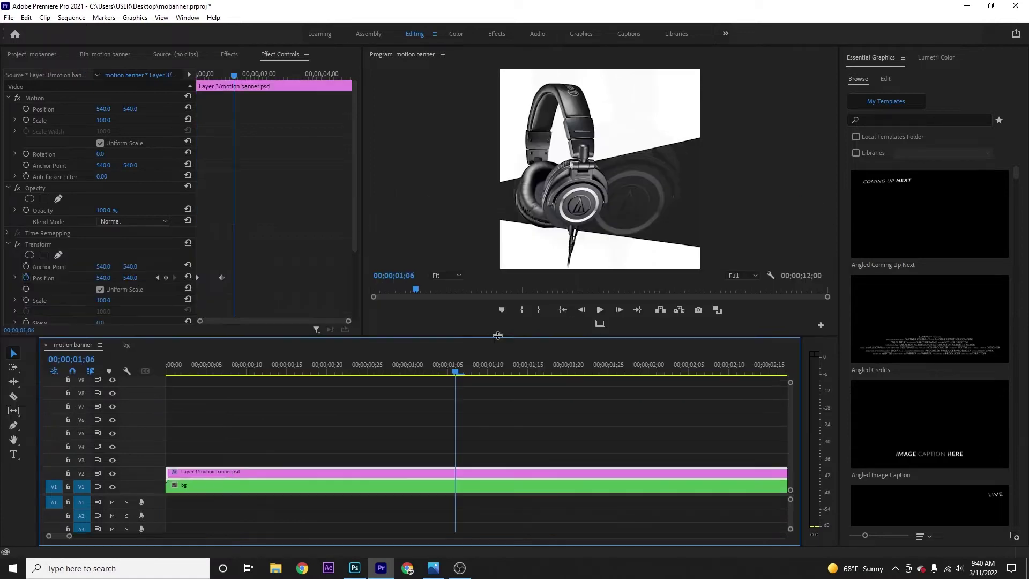
key("Home")
key("space")
key("space")
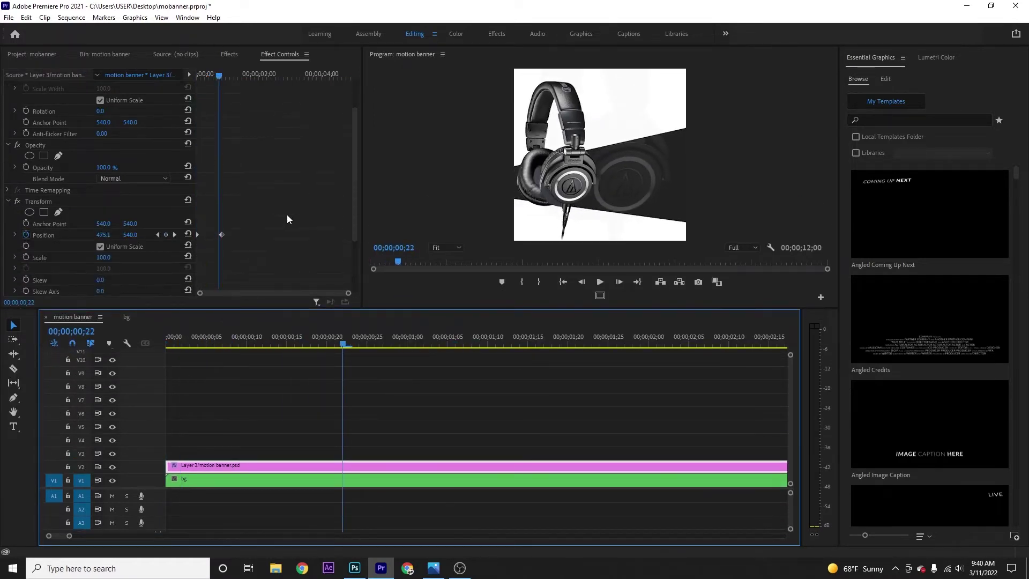
scroll(287, 214, "down", 4)
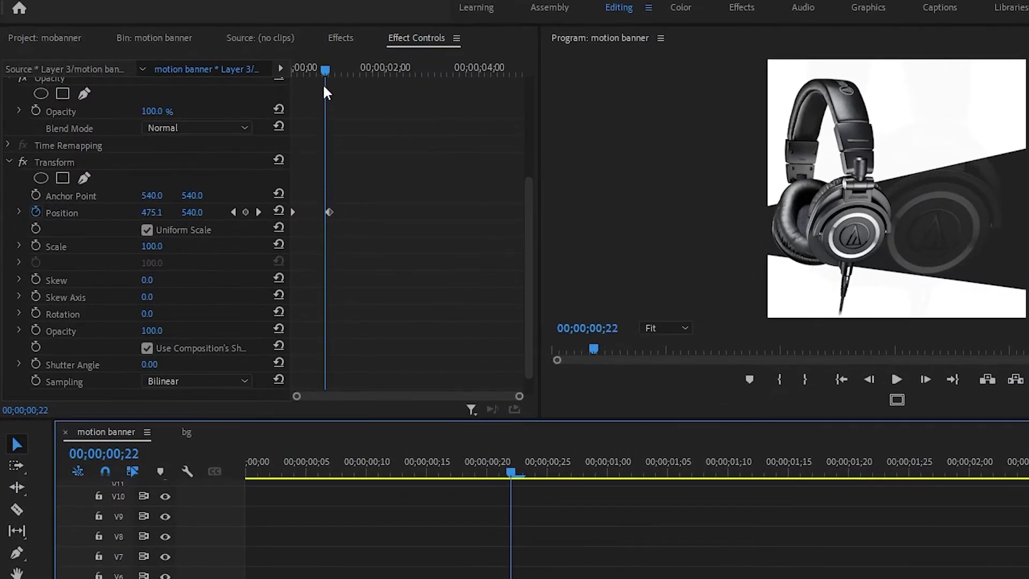
left_click(334, 202)
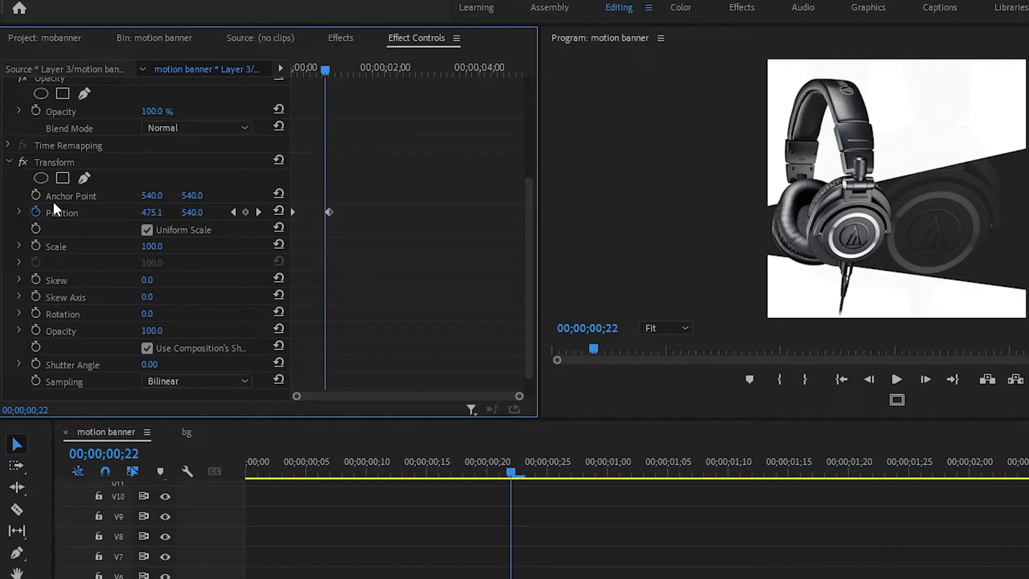
left_click(19, 213)
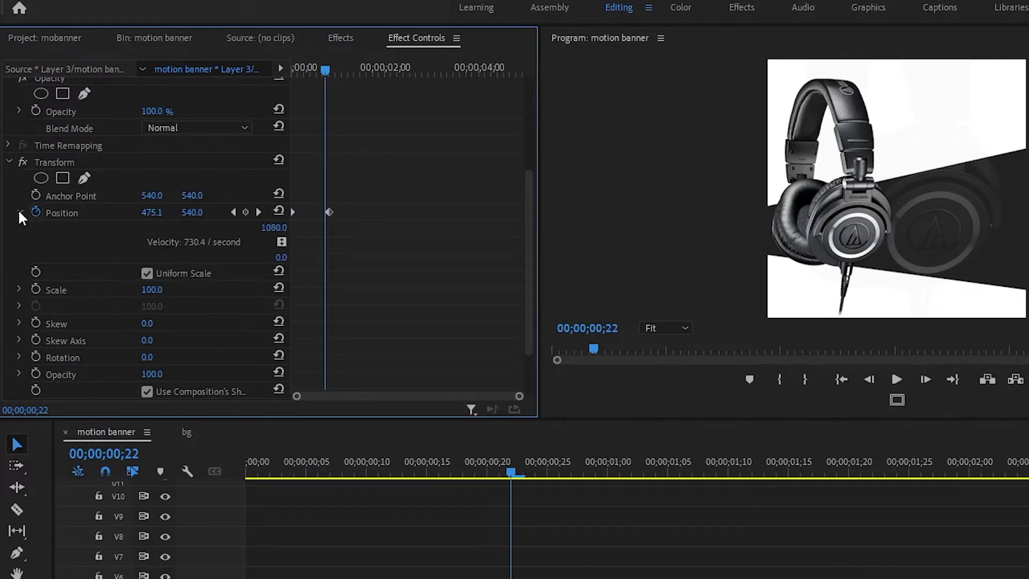
Step: Drag Layer 3's Position velocity handle for a strong ease-out, then preview the slide-in
mouse_move(348, 228)
left_mouse_down()
mouse_move(292, 246)
mouse_move(303, 262)
left_mouse_up()
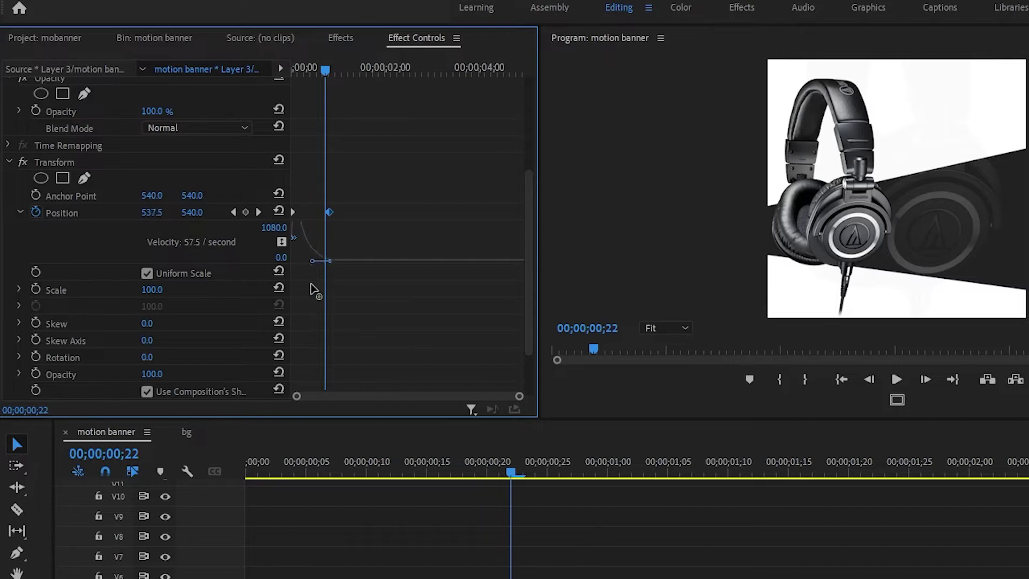
mouse_move(301, 257)
left_mouse_down()
mouse_move(292, 263)
mouse_move(298, 276)
left_mouse_up()
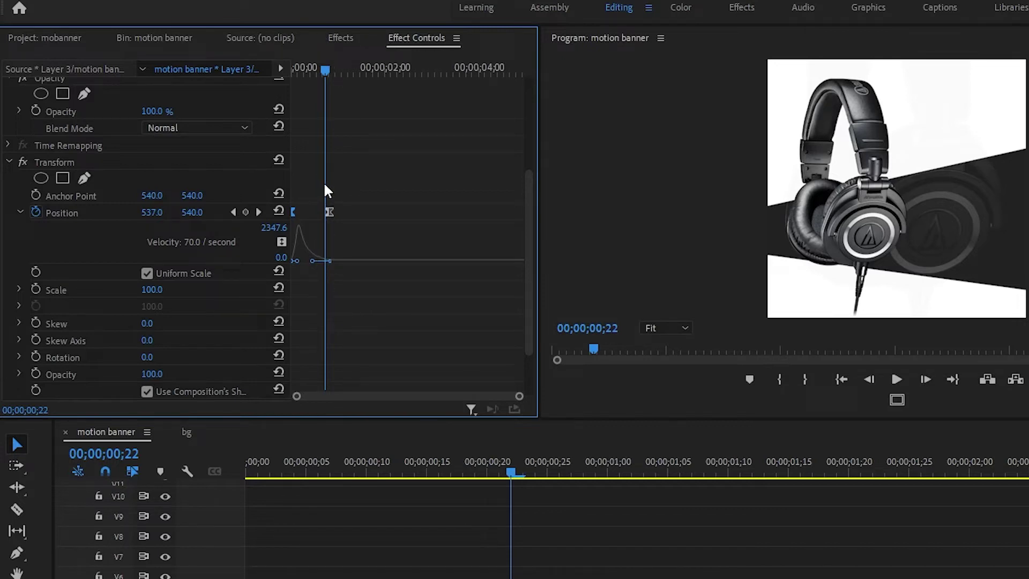
left_click_drag(324, 72, 217, 102)
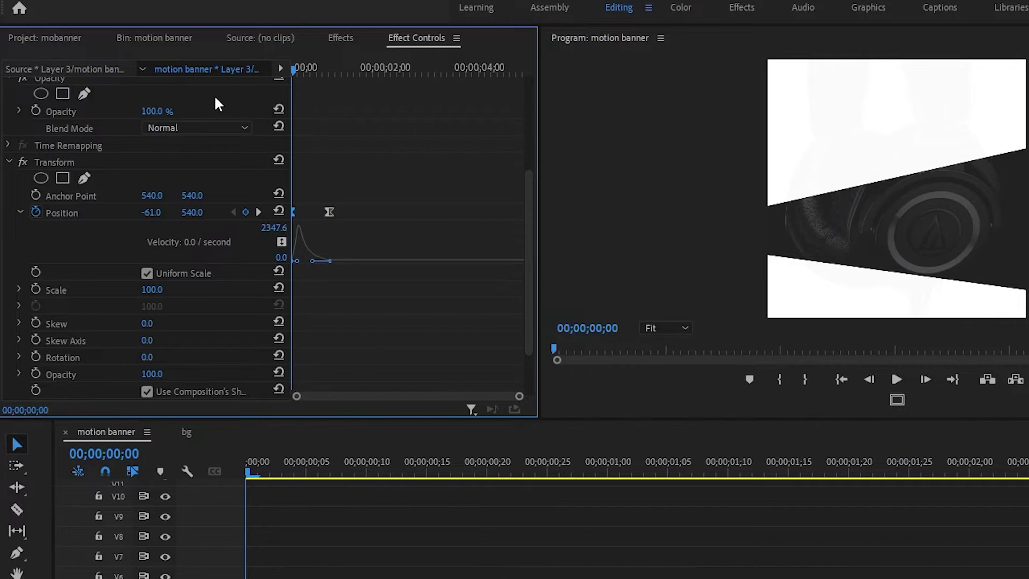
key("space")
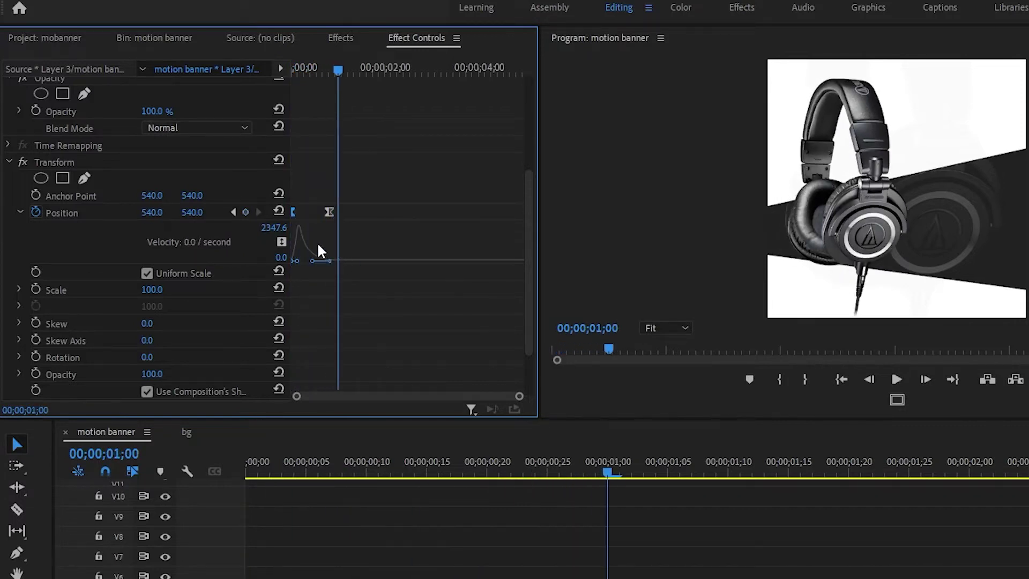
Step: Move the end Position keyframe later to lengthen the slide, replay it, and zoom the timeline out
left_click_drag(328, 213, 350, 225)
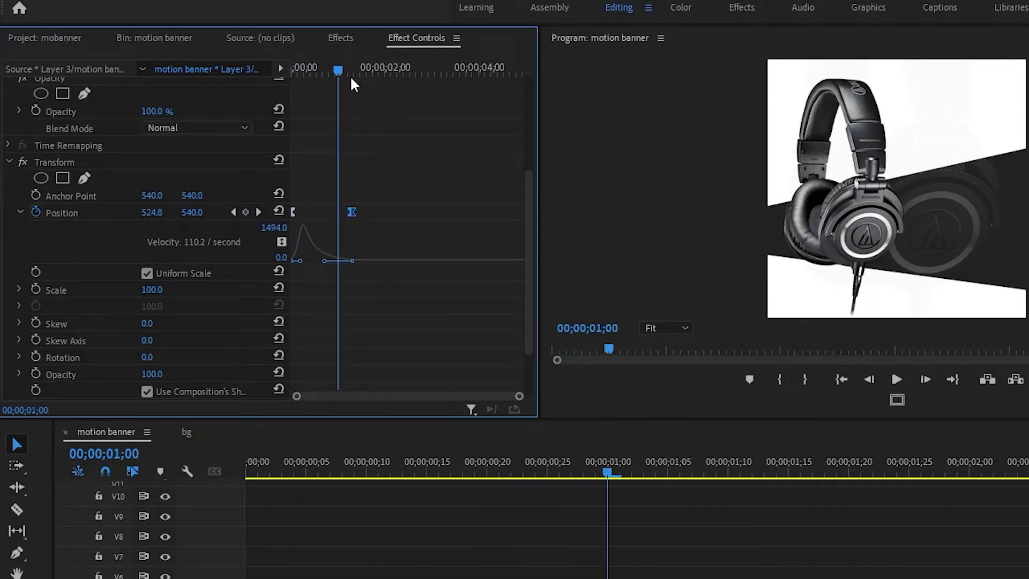
left_click_drag(338, 69, 259, 91)
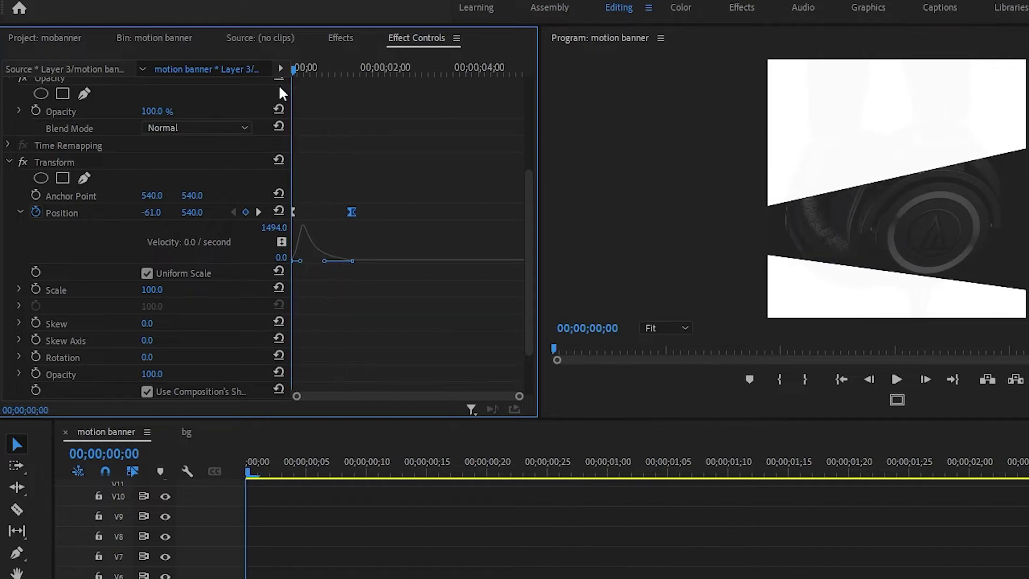
key("space")
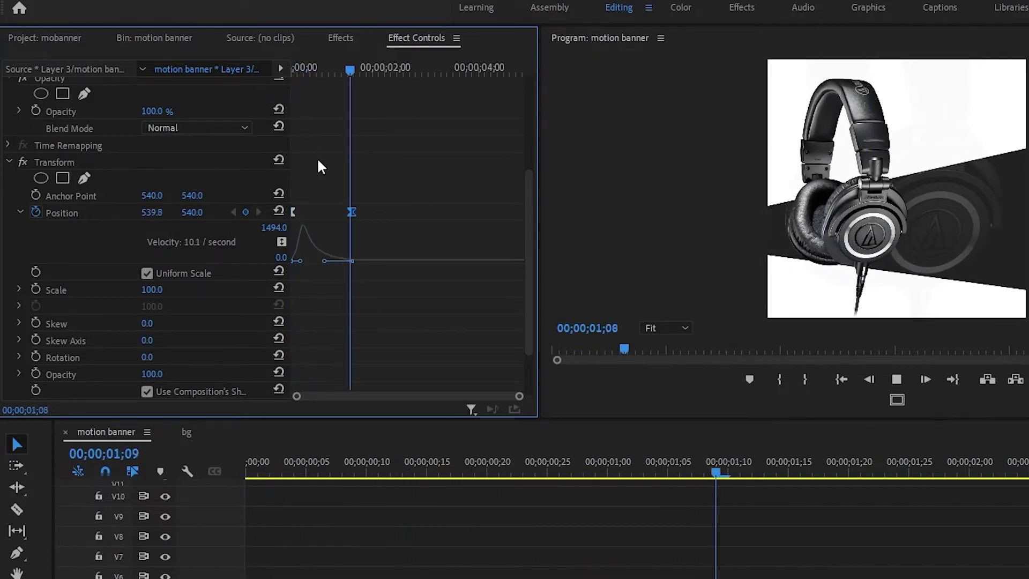
key("space")
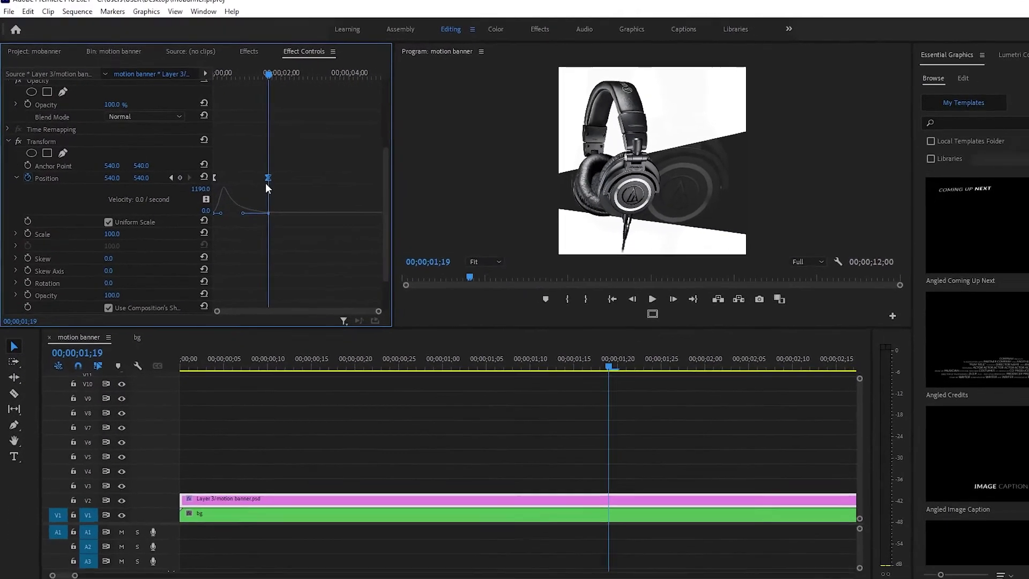
left_click(393, 391)
key("minus")
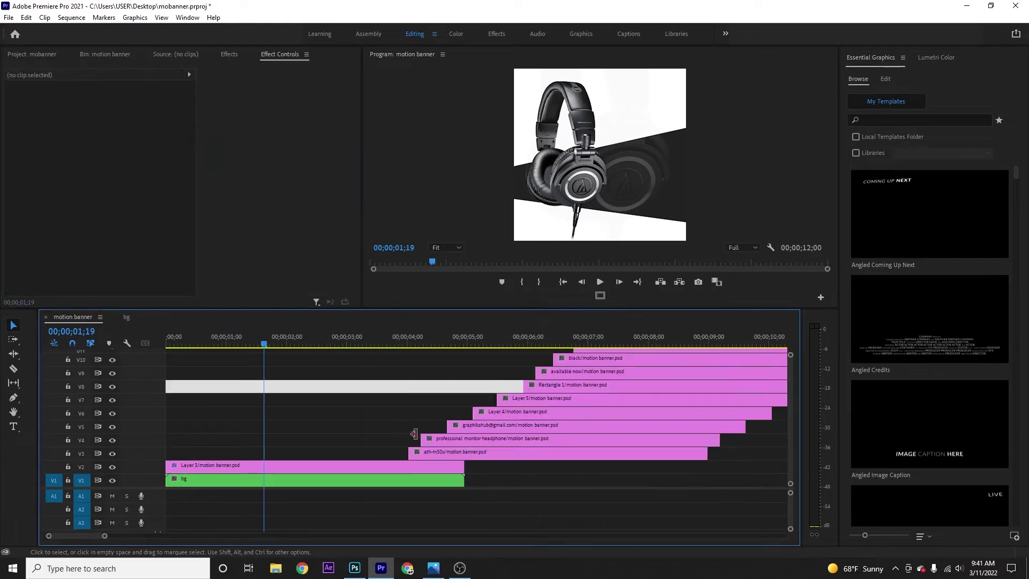
Step: Move the ath-m50x clip to start about one second in and apply a Transform effect to it
left_click_drag(451, 452, 244, 452)
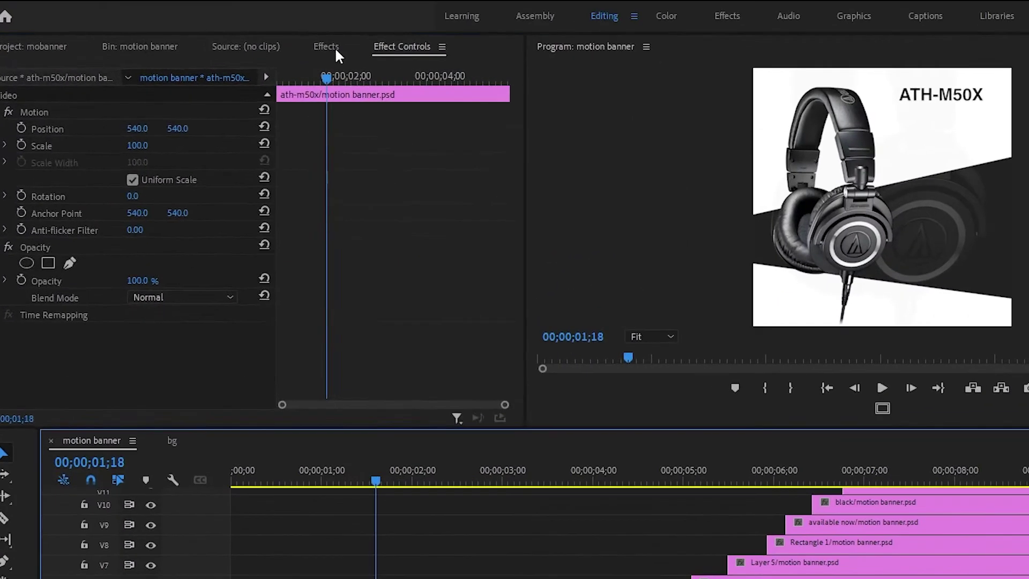
left_click(274, 51)
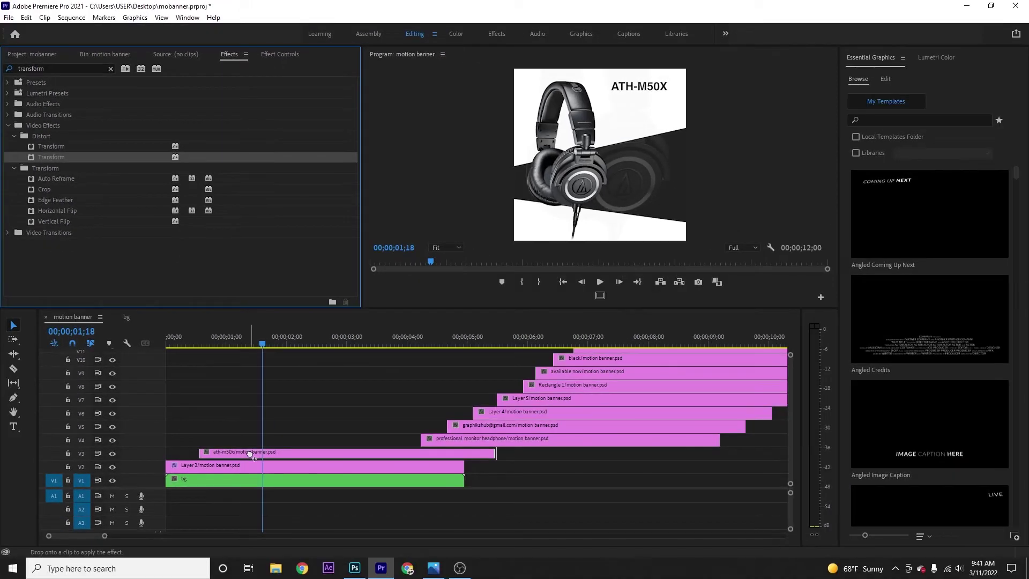
left_click_drag(114, 300, 254, 453)
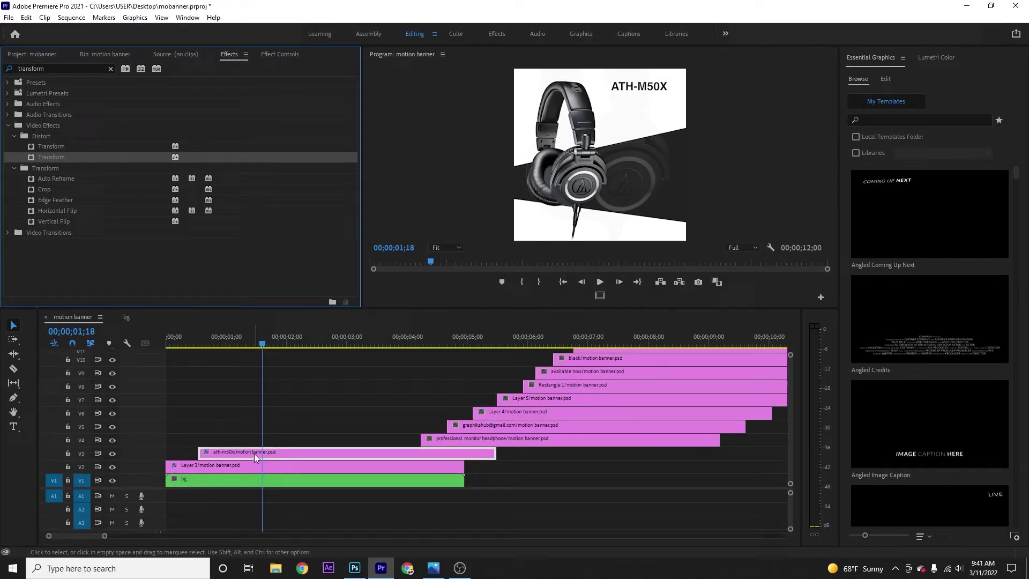
left_click(278, 54)
scroll(373, 317, "down", 2)
scroll(373, 316, "down", 2)
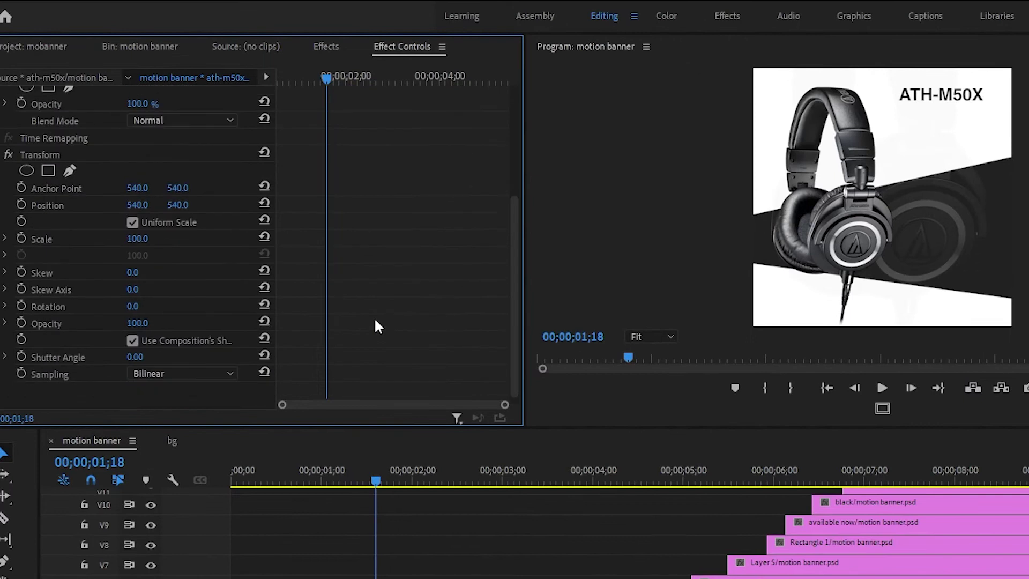
Step: Keyframe the ATH-M50X title's Position from x 1016.0 to 540.0 and preview the slide-in
left_click(21, 205)
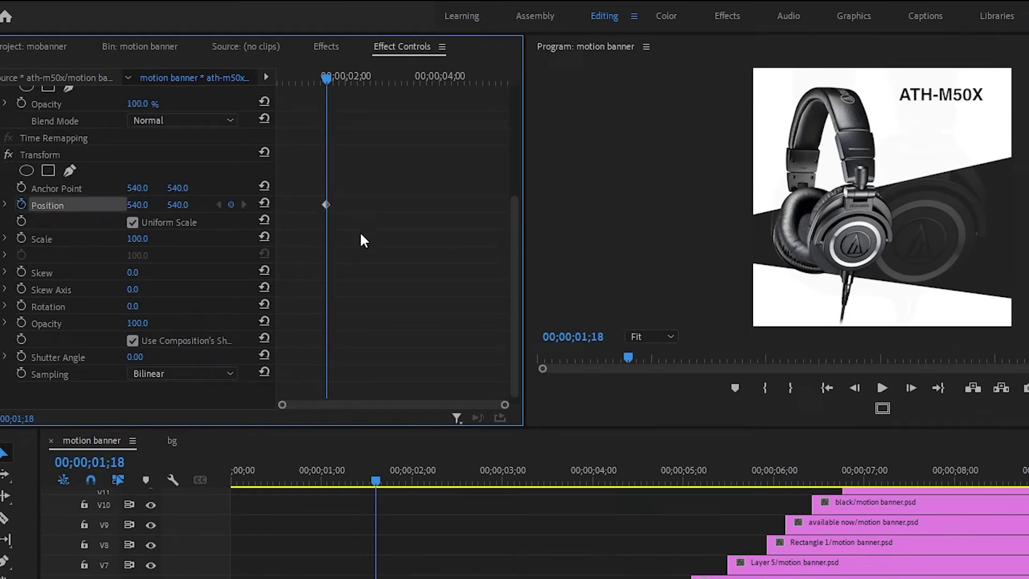
left_click_drag(321, 75, 291, 83)
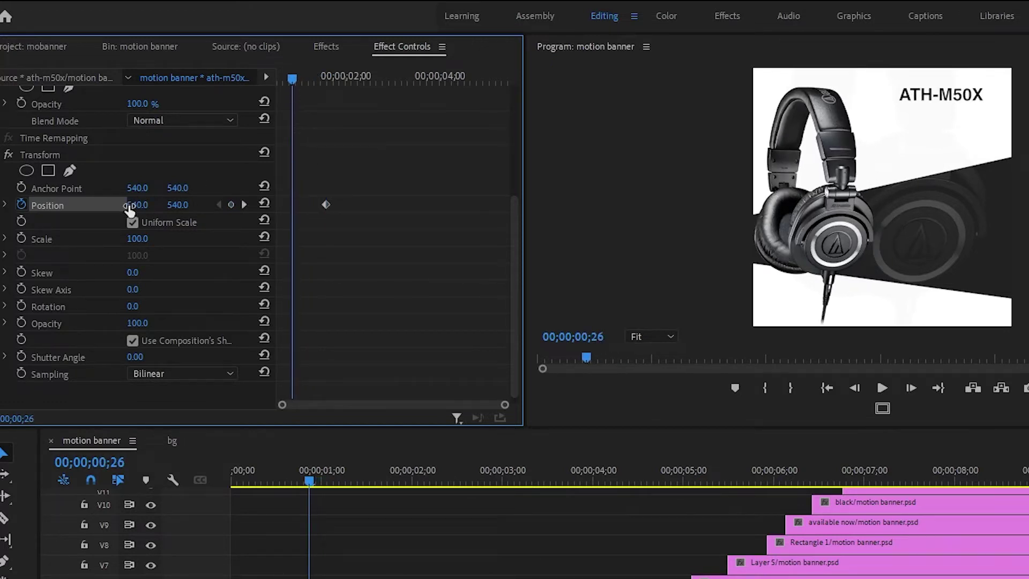
left_click_drag(138, 198, 379, 198)
mouse_move(292, 203)
left_mouse_down()
mouse_move(333, 204)
mouse_move(313, 204)
left_mouse_up()
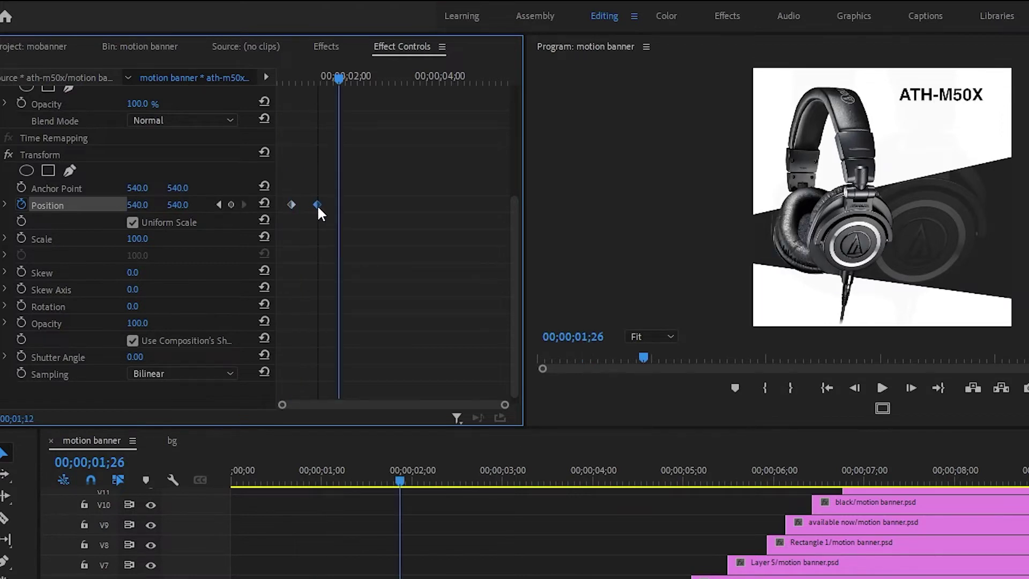
left_click_drag(320, 76, 278, 79)
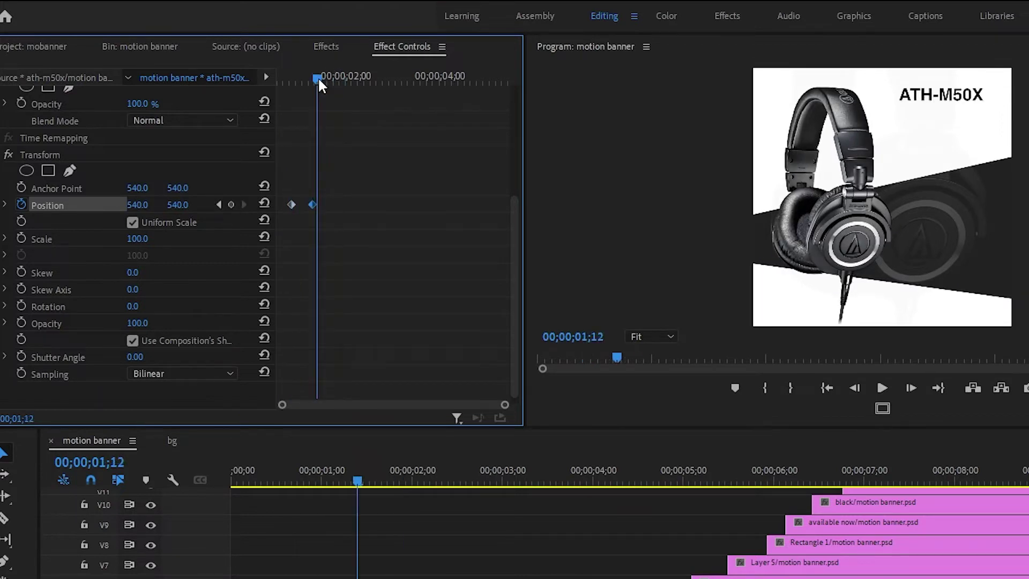
key("space")
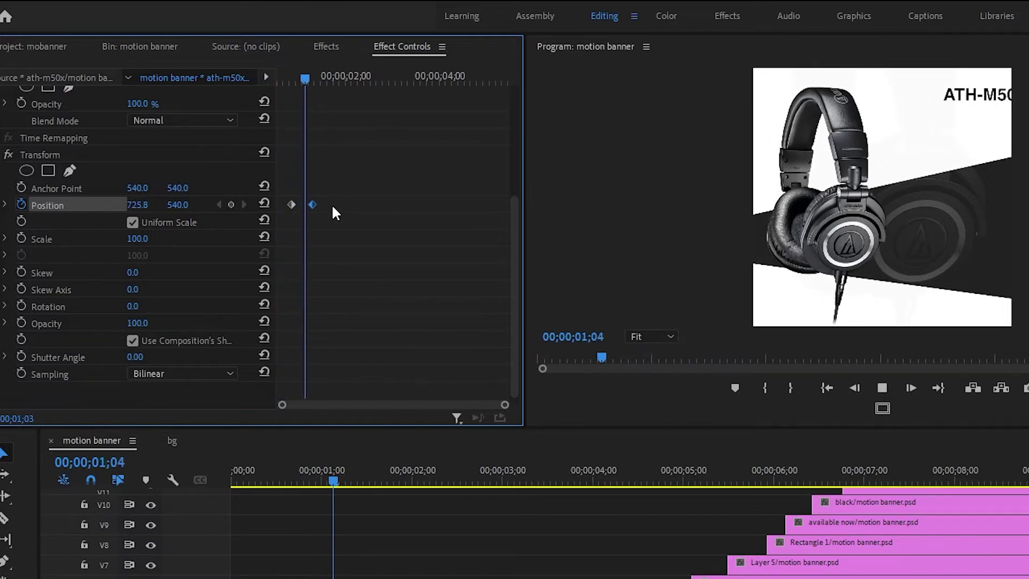
Step: Try moving the end keyframe later, undo it, and review both keyframes in view
left_click_drag(312, 204, 392, 205)
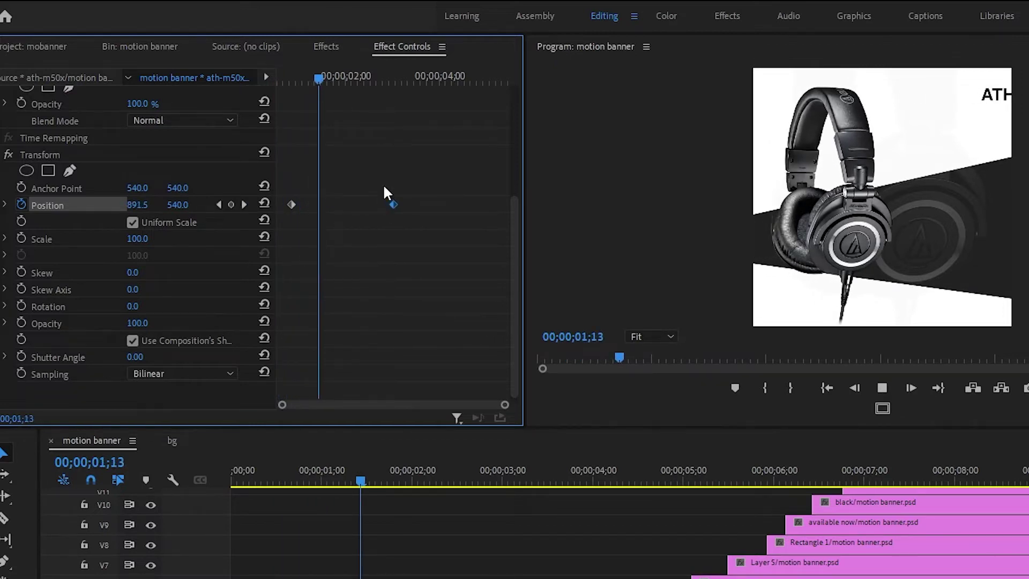
key("space")
key("ctrl+z")
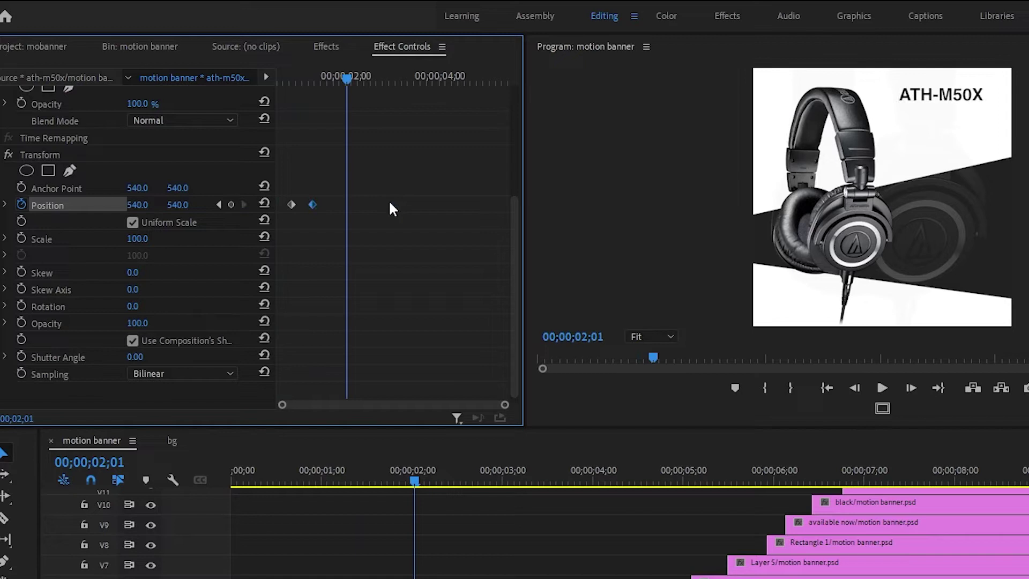
left_click_drag(347, 76, 293, 76)
key("equal")
key("minus")
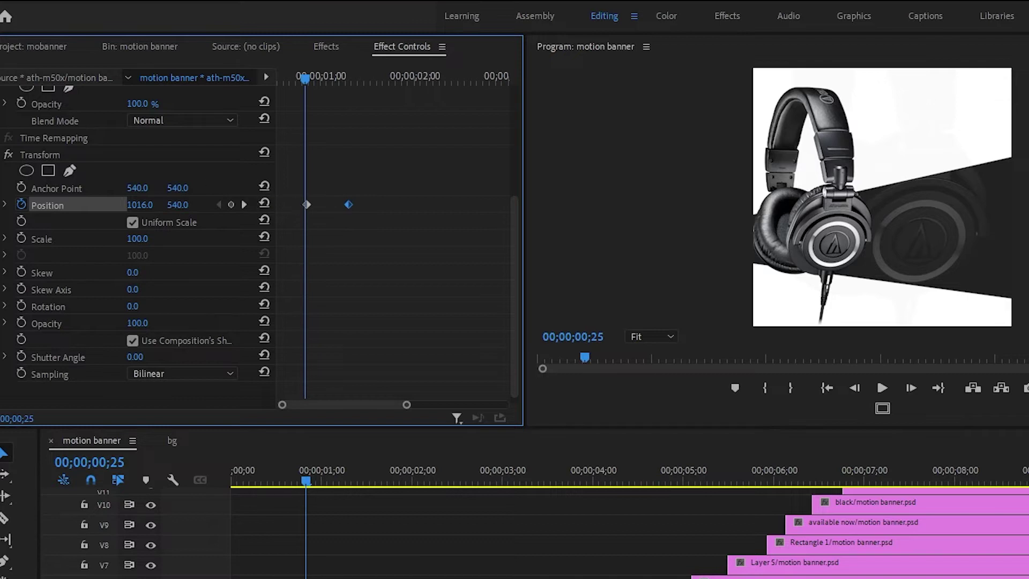
left_click(7, 213)
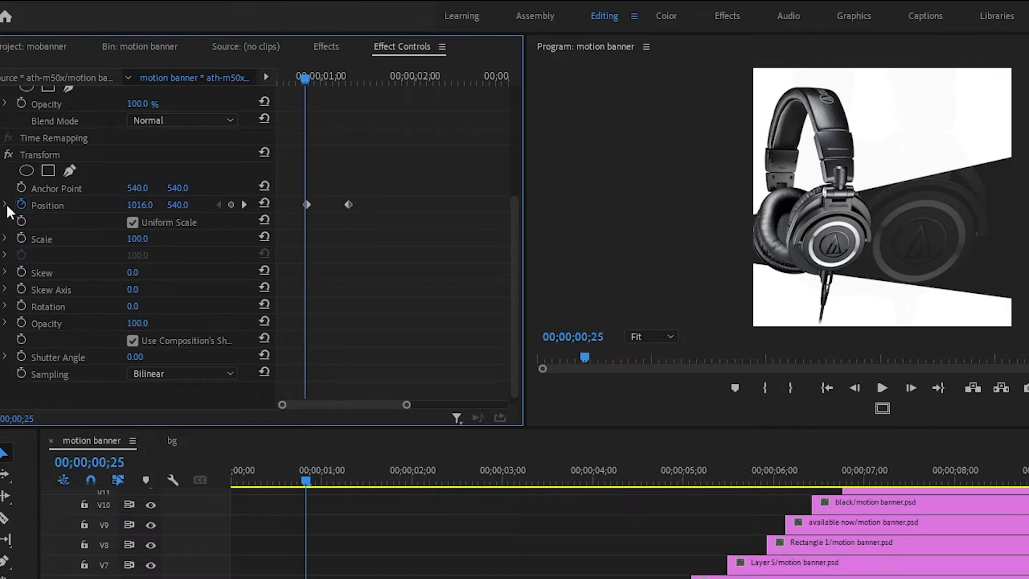
Step: Ease the speed at the first Position keyframe of the ATH-M50X slide and preview it
left_click(6, 206)
mouse_move(354, 228)
left_mouse_down()
mouse_move(318, 233)
mouse_move(335, 281)
left_mouse_up()
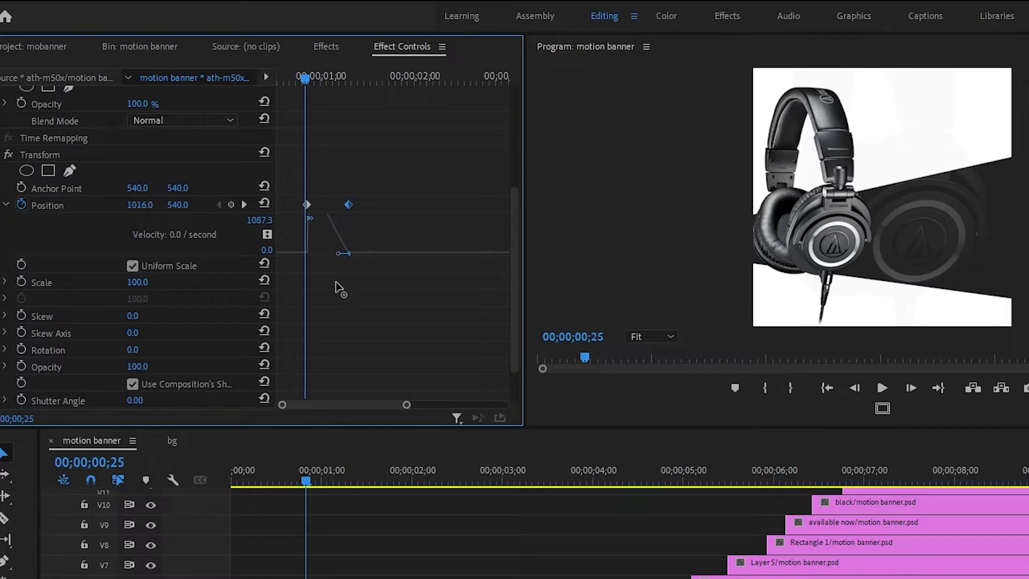
left_click_drag(311, 236, 317, 267)
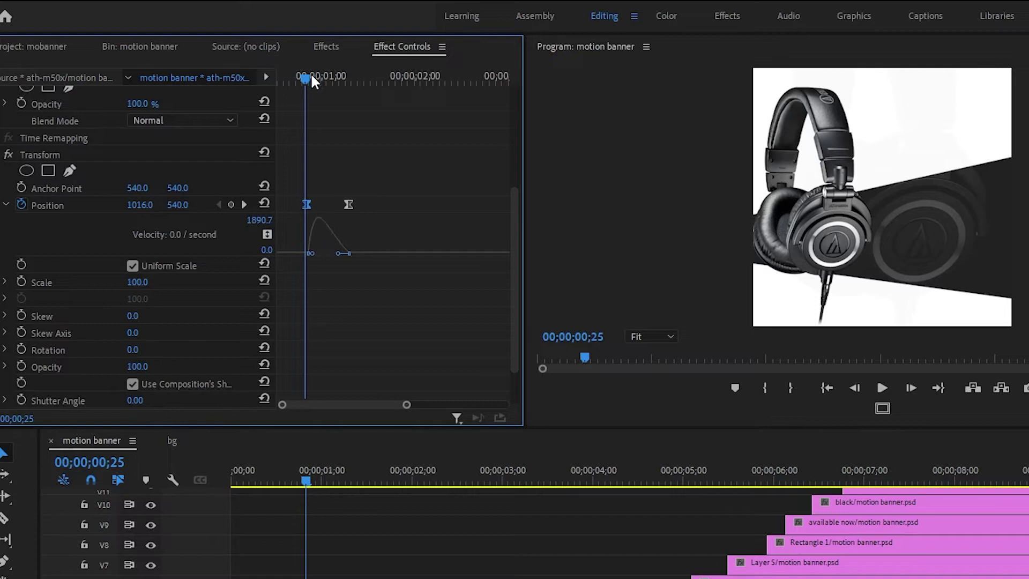
key("space")
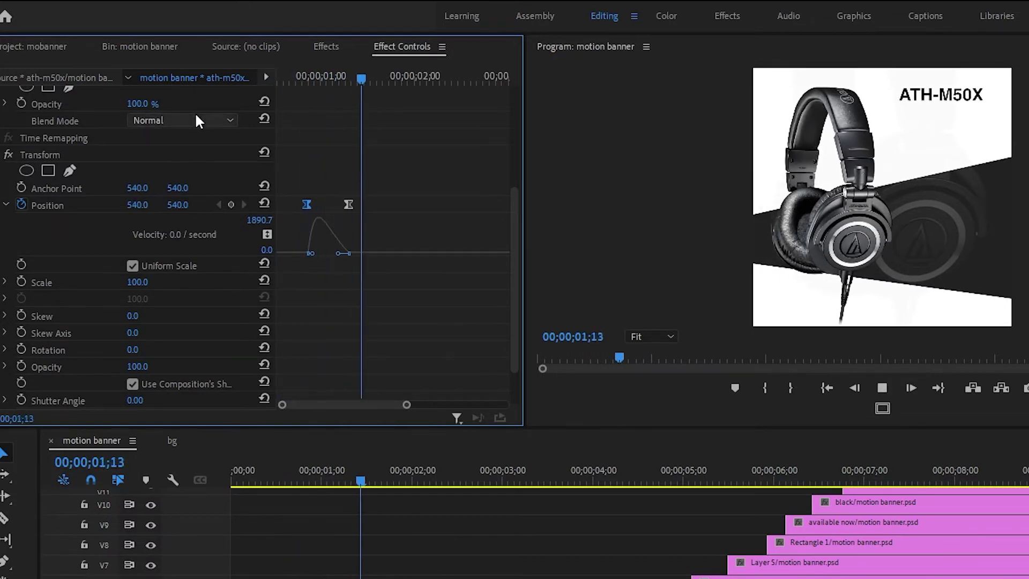
key("space")
Step: Move the second Position keyframe later and sharpen the speed curve for a stronger ease-out
left_click_drag(349, 206, 395, 208)
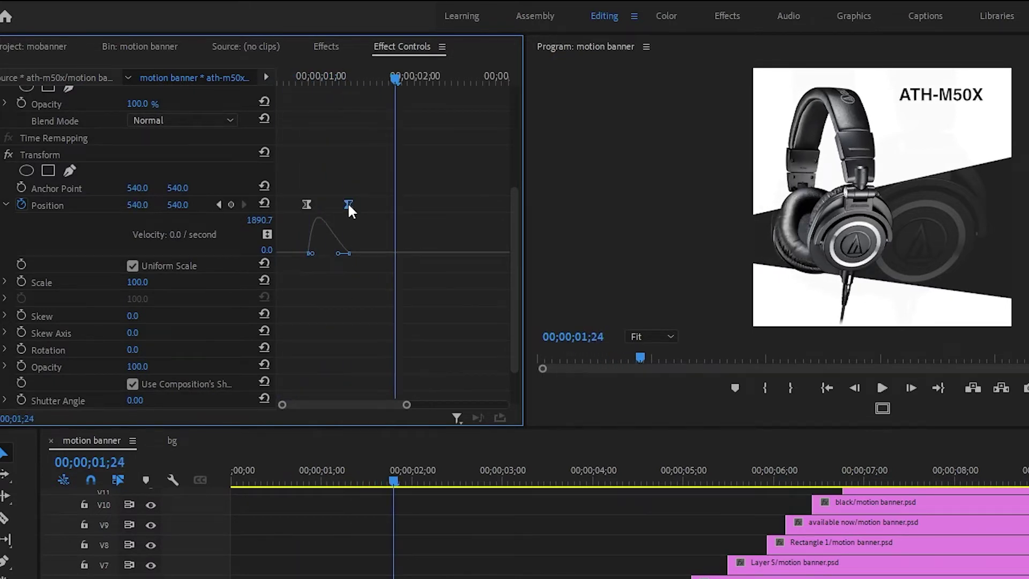
left_click_drag(370, 254, 351, 254)
key("space")
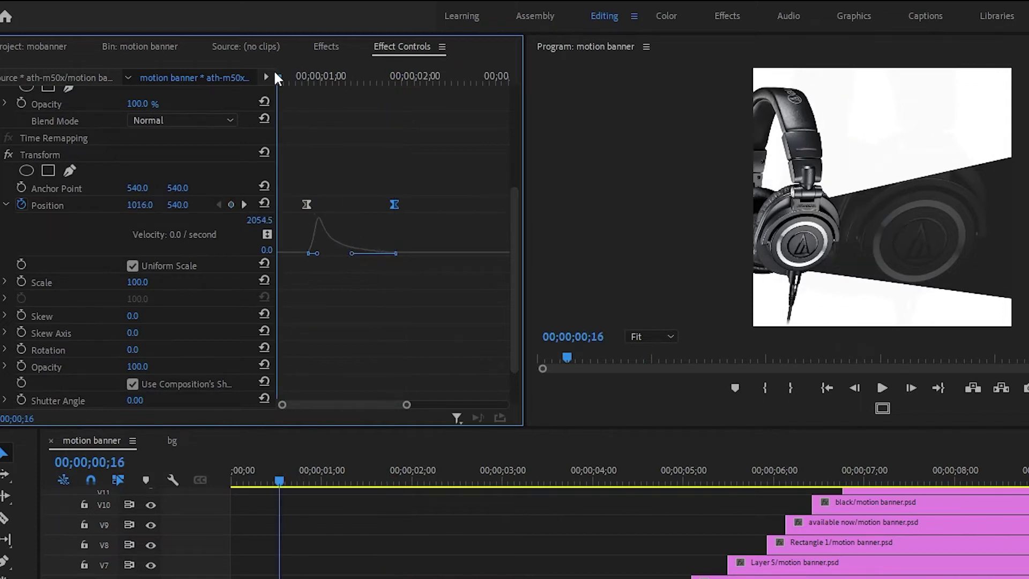
key("space")
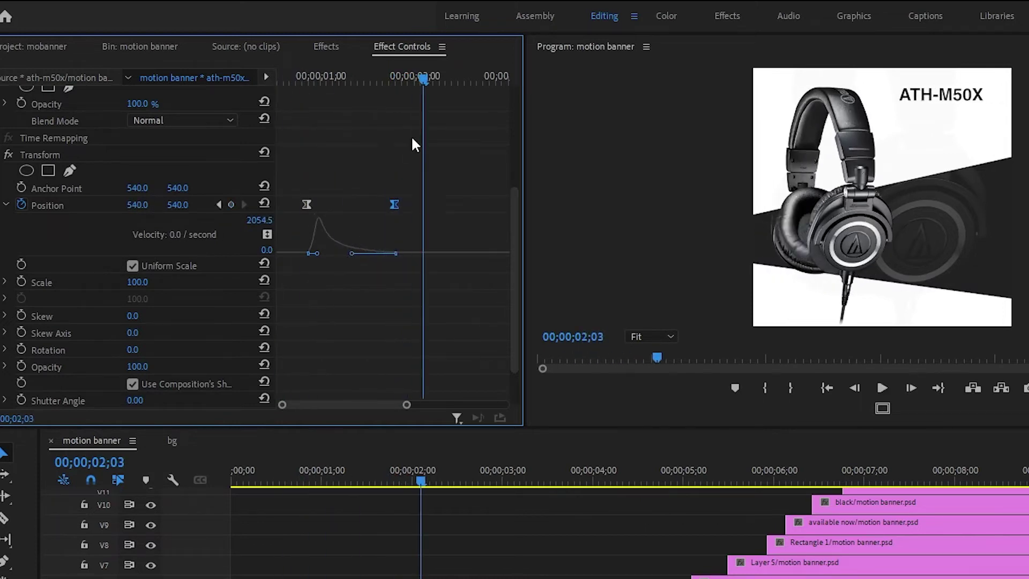
key("Home")
key("space")
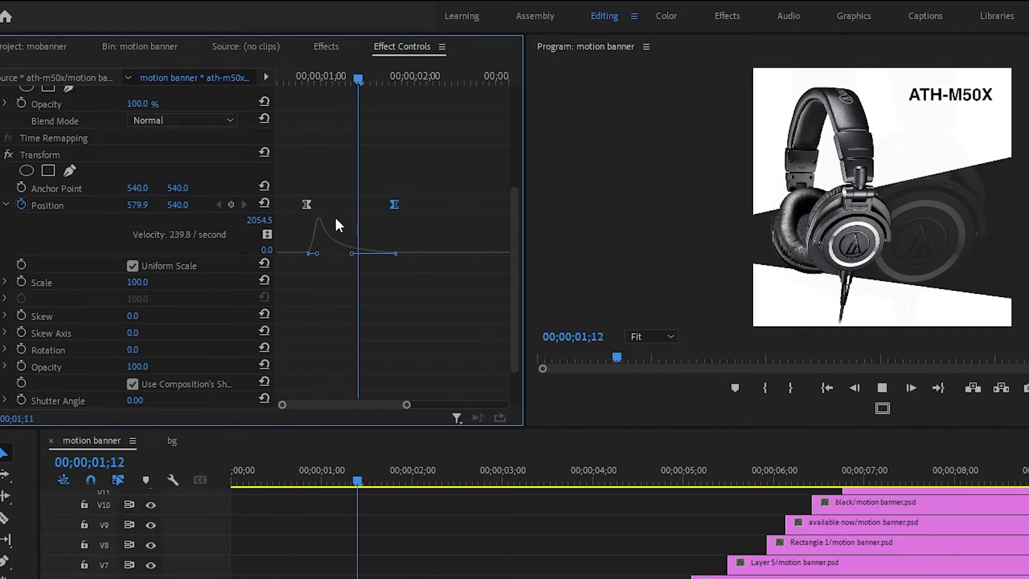
key("space")
Step: Move the professional monitor headphone clip about three seconds earlier on V4
key("shift+3")
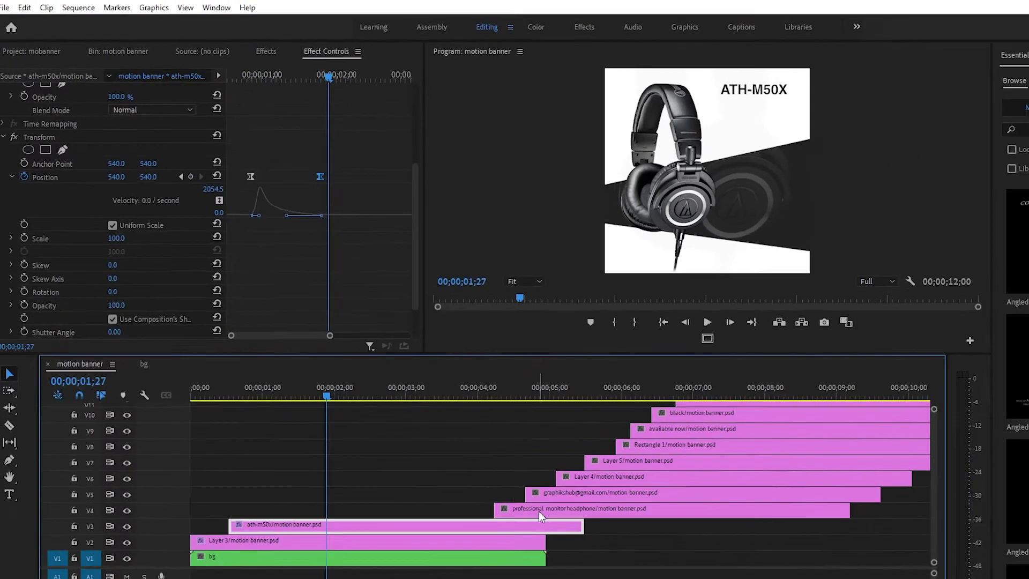
mouse_move(462, 445)
left_mouse_down()
mouse_move(257, 444)
mouse_move(262, 453)
left_mouse_up()
left_click(263, 455)
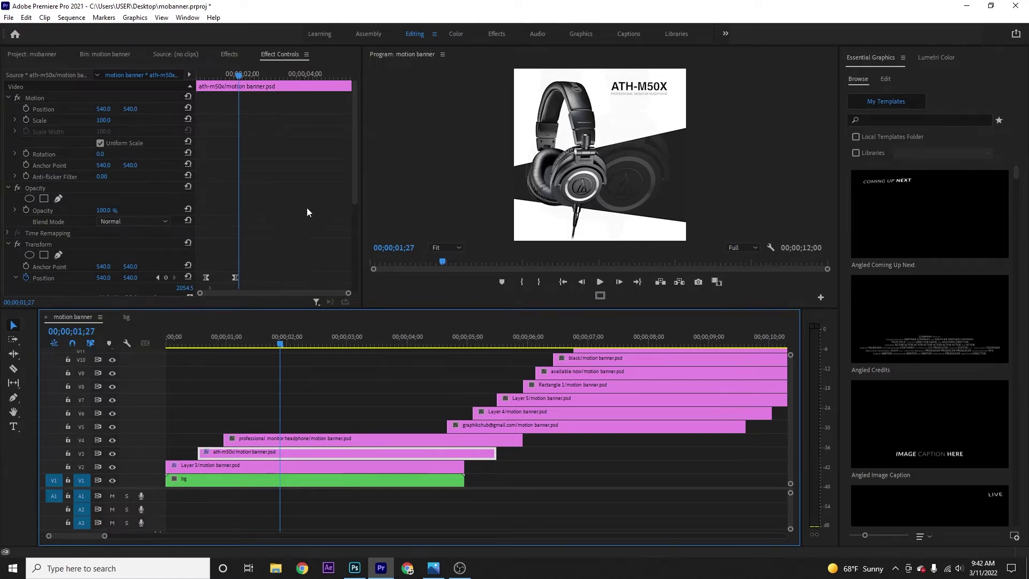
Step: Copy the ath-m50x clip's keyframed Transform effect onto the professional monitor headphone clip
scroll(251, 146, "down", 5)
left_click(38, 173)
key("ctrl+c")
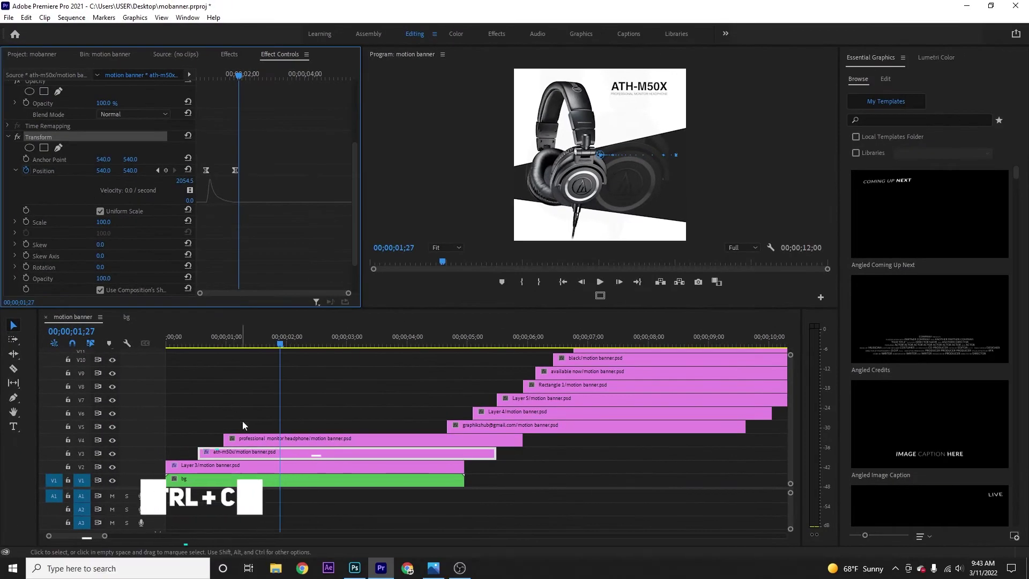
left_click(263, 438)
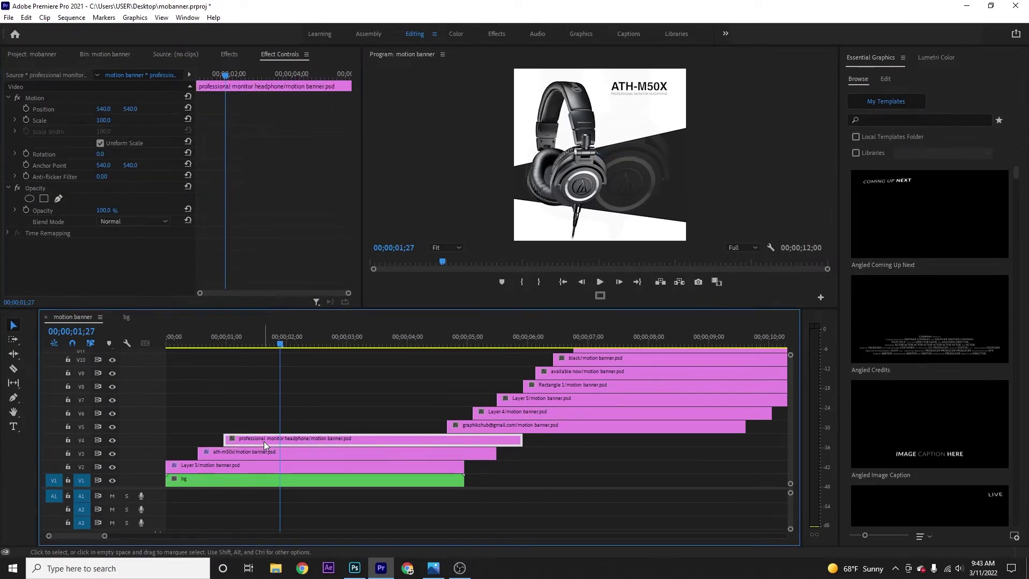
left_click(251, 164)
key("ctrl+v")
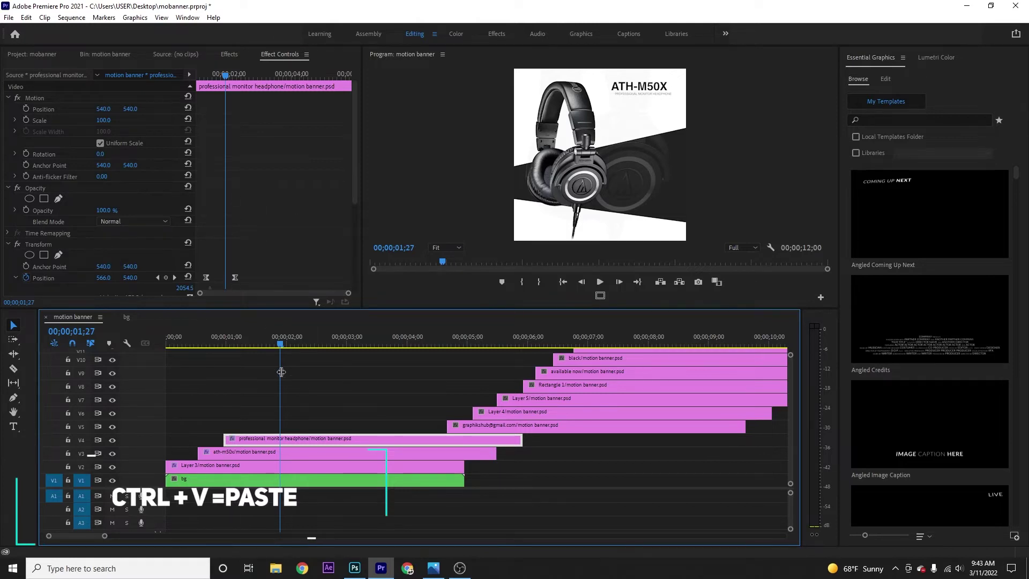
Step: Play the sequence to check the pasted animation and nudge the headphone clip slightly earlier on V4
left_click(655, 89)
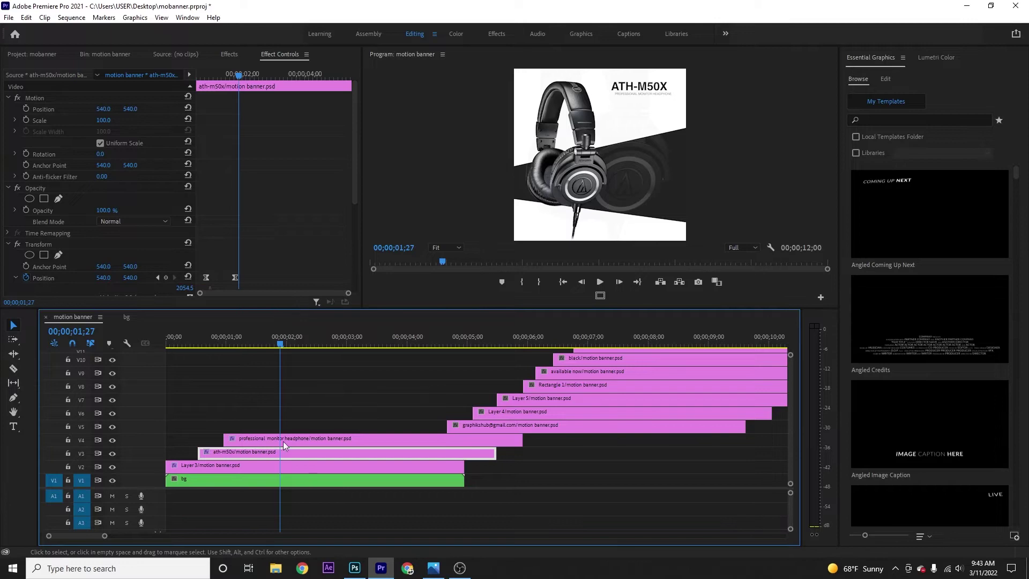
left_click(289, 426)
left_click(240, 452)
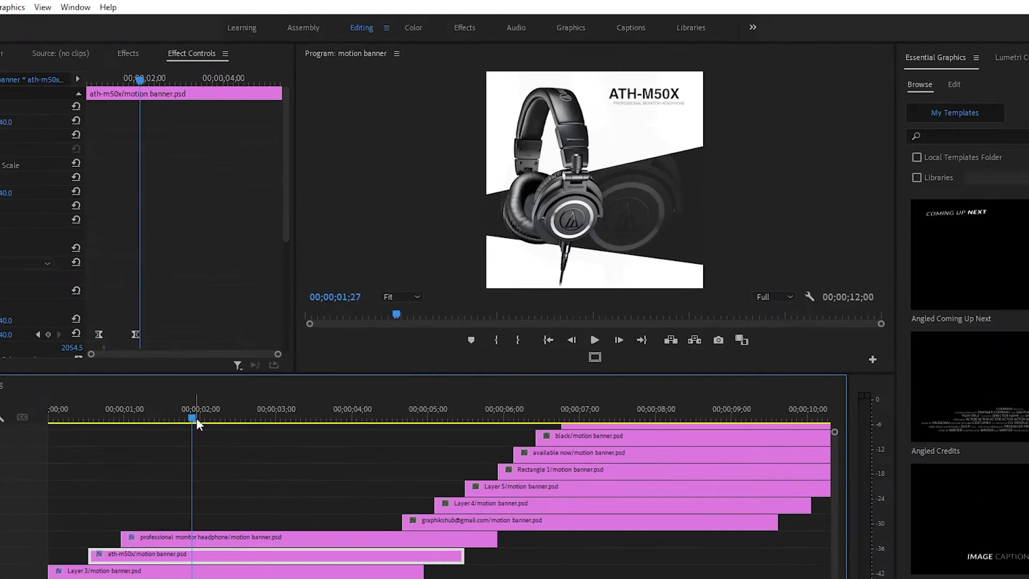
key("Home")
key("space")
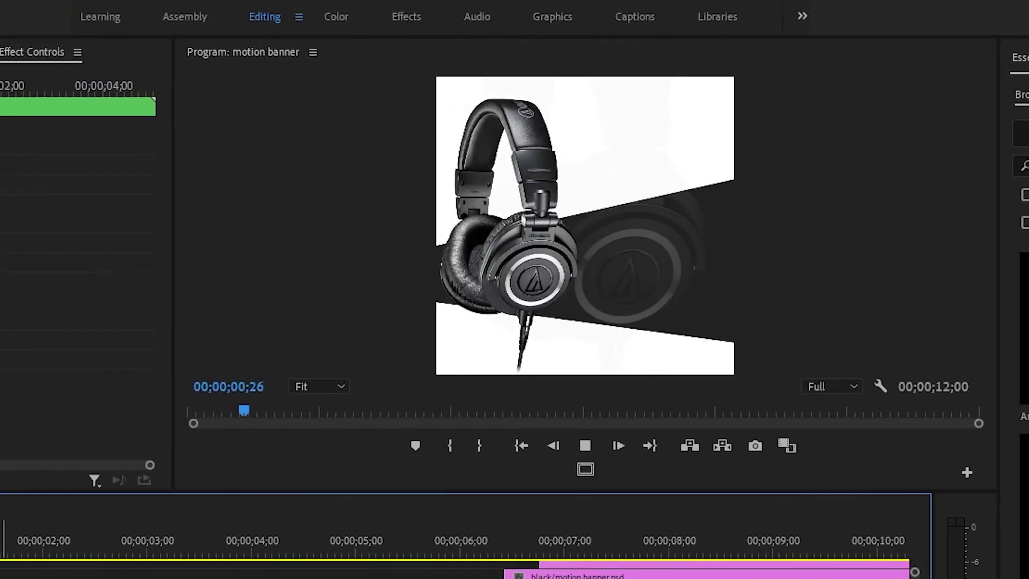
key("space")
left_click_drag(255, 442, 242, 442)
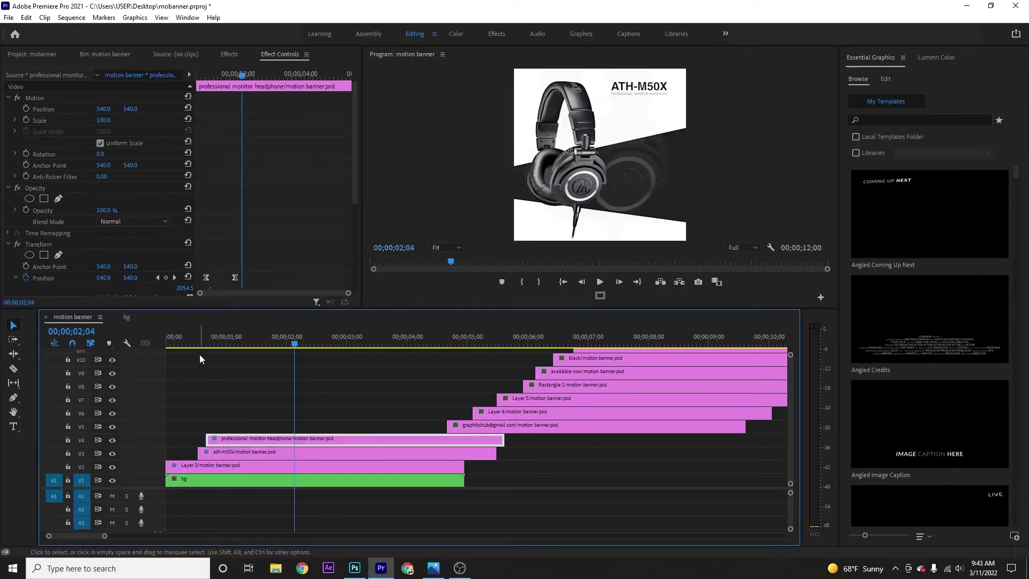
left_click(303, 337)
Step: Move the contact-address clip about three seconds earlier on V5
key("Up")
key("Up")
key("space")
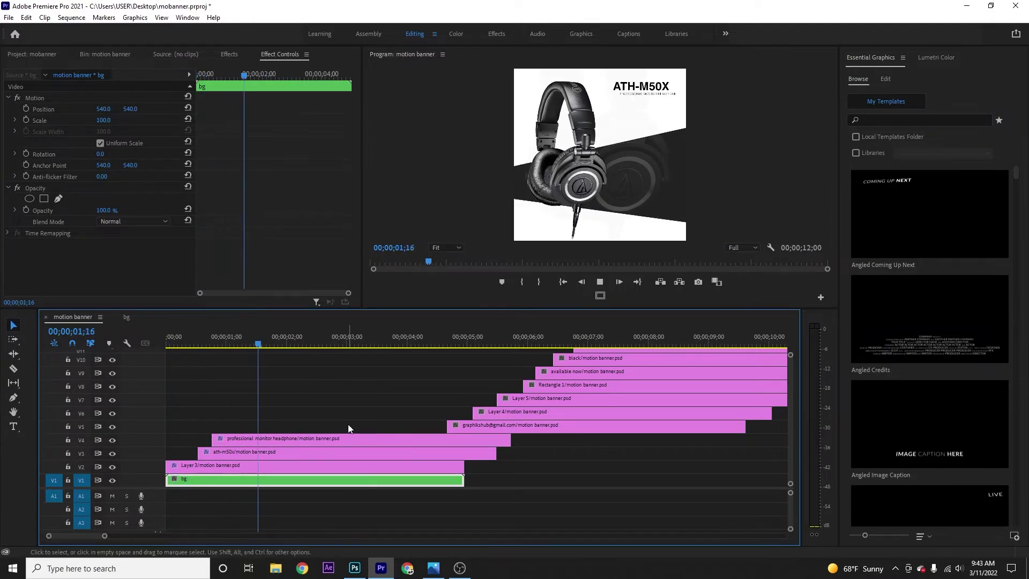
left_click_drag(465, 427, 261, 427)
key("Left")
key("Left")
key("Left")
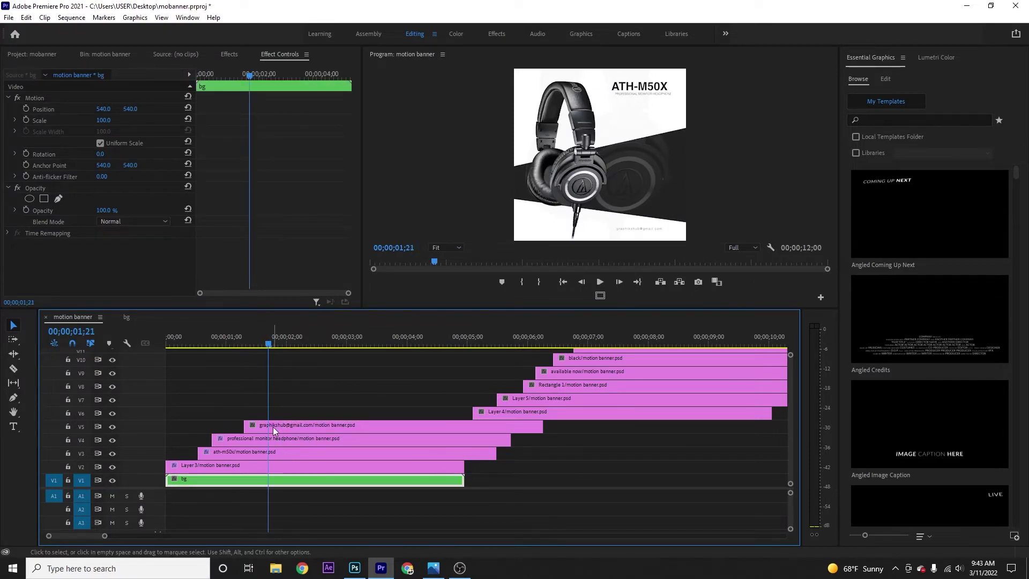
Step: Enlarge the preview and timeline, move Layer 4 earlier, and push the contact clip to about 7 seconds
left_click_drag(483, 307, 476, 379)
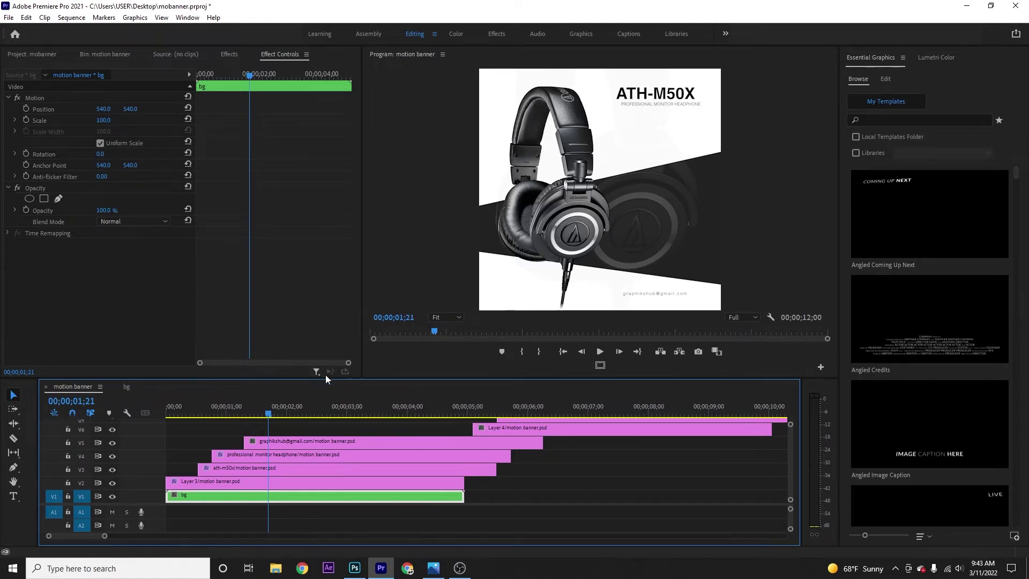
left_click_drag(325, 376, 325, 298)
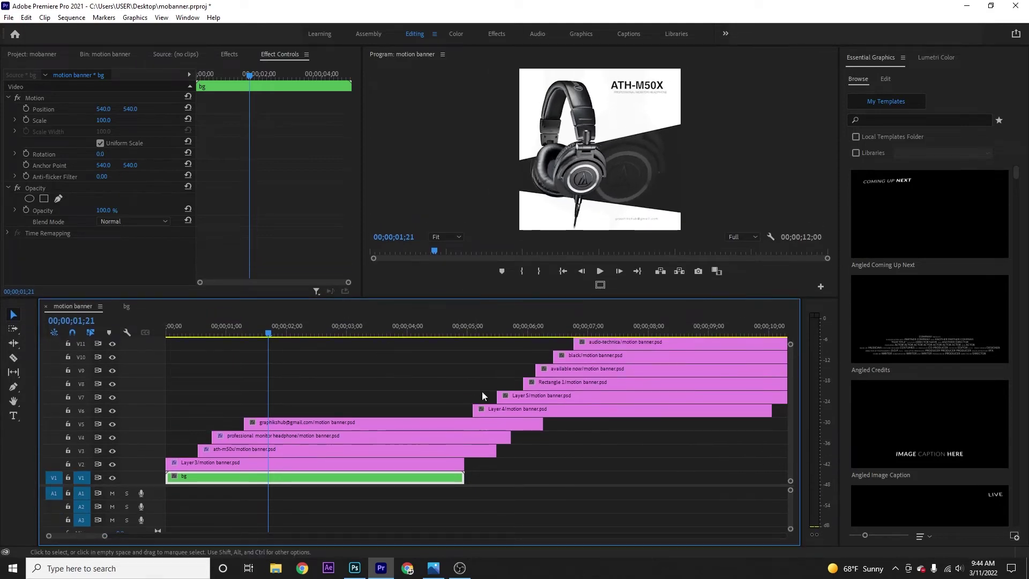
mouse_move(500, 408)
left_mouse_down()
mouse_move(274, 421)
mouse_move(273, 410)
left_mouse_up()
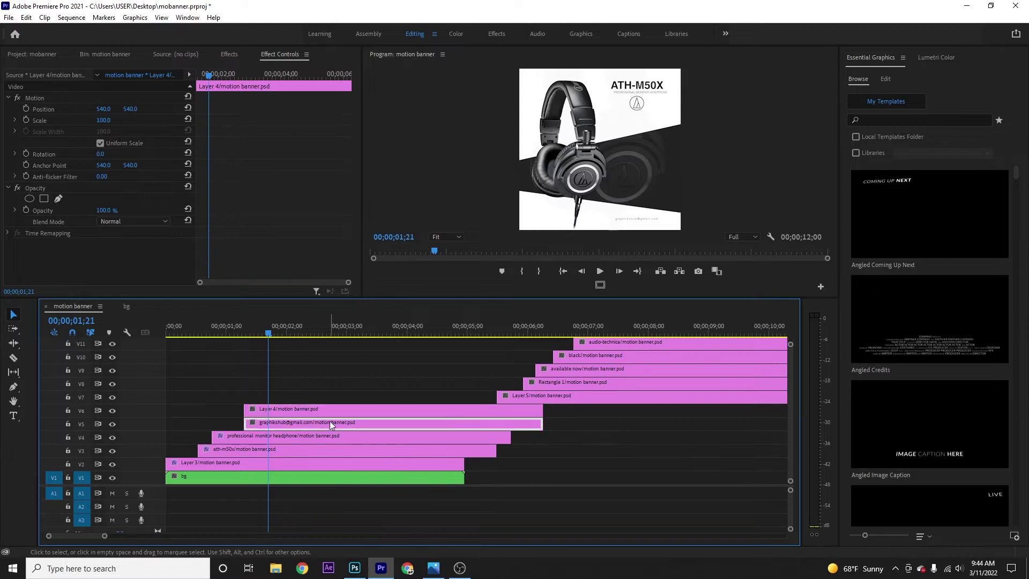
left_click_drag(331, 425, 660, 425)
Step: Drop Layer 4 onto V5 starting about one second in and select it
left_click_drag(299, 415, 299, 426)
left_click(242, 333)
left_click_drag(243, 333, 278, 367)
left_click(289, 425)
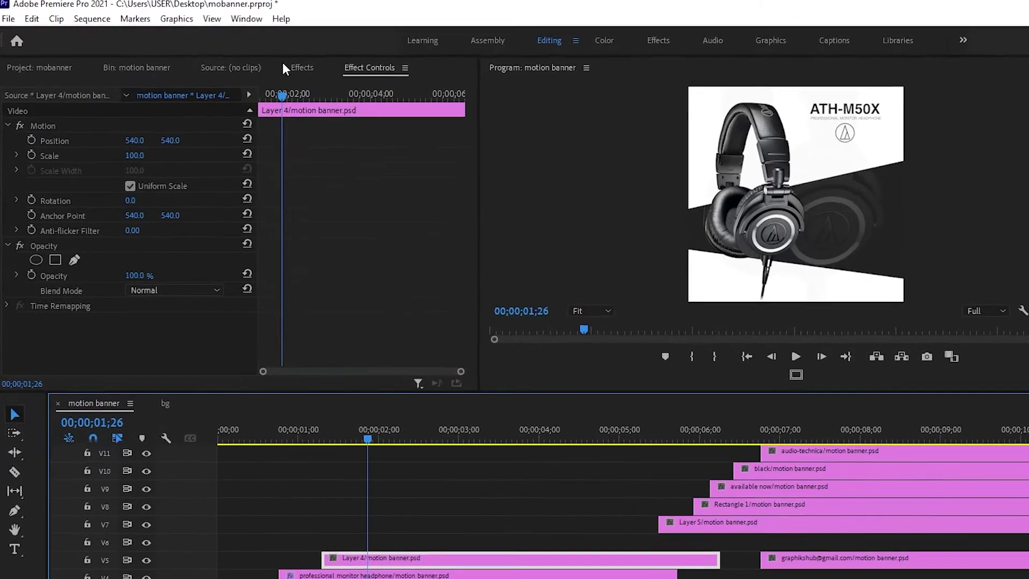
left_click(228, 54)
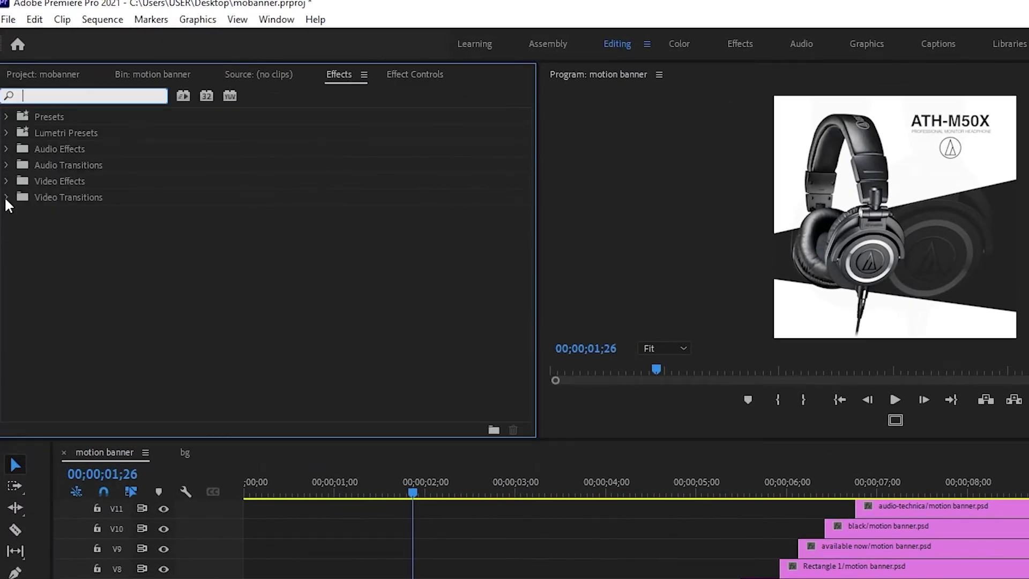
Step: Add a shortened Cross Dissolve to the start of Layer 4 and preview the fade-in
left_click(7, 197)
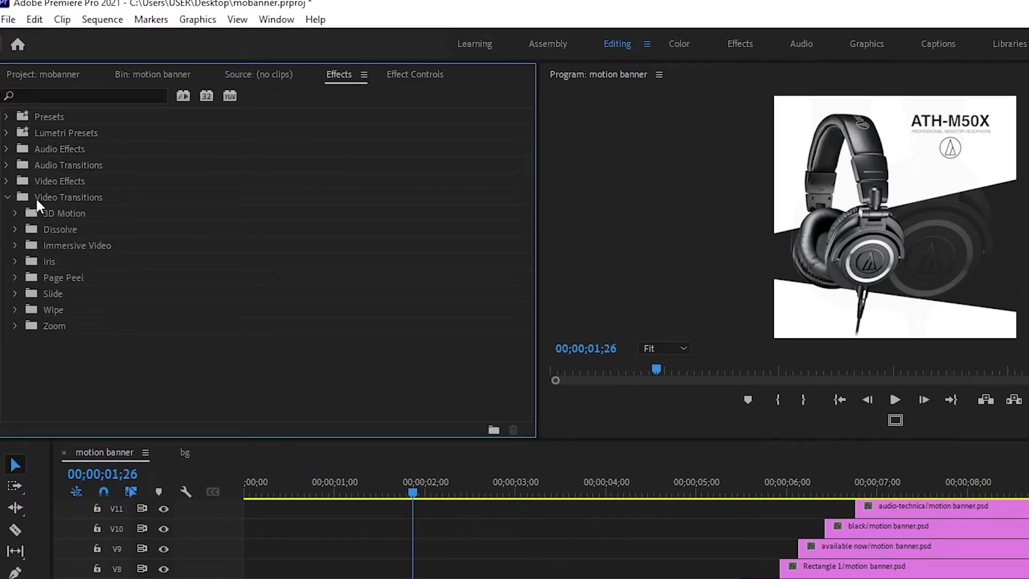
left_click(15, 228)
mouse_move(42, 260)
left_mouse_down()
mouse_move(141, 405)
mouse_move(256, 424)
left_mouse_up()
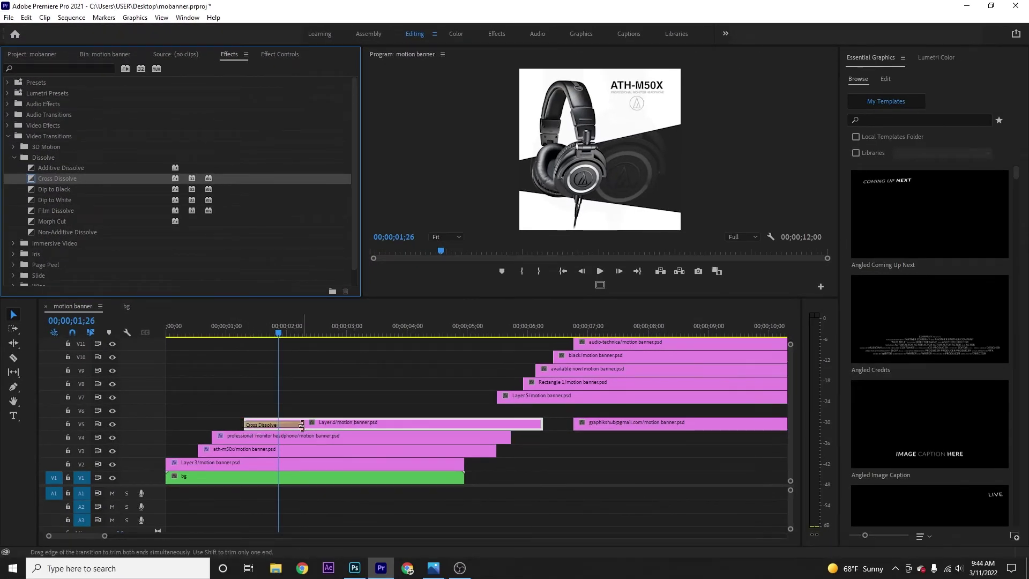
left_click_drag(296, 423, 270, 423)
left_click_drag(266, 332, 255, 330)
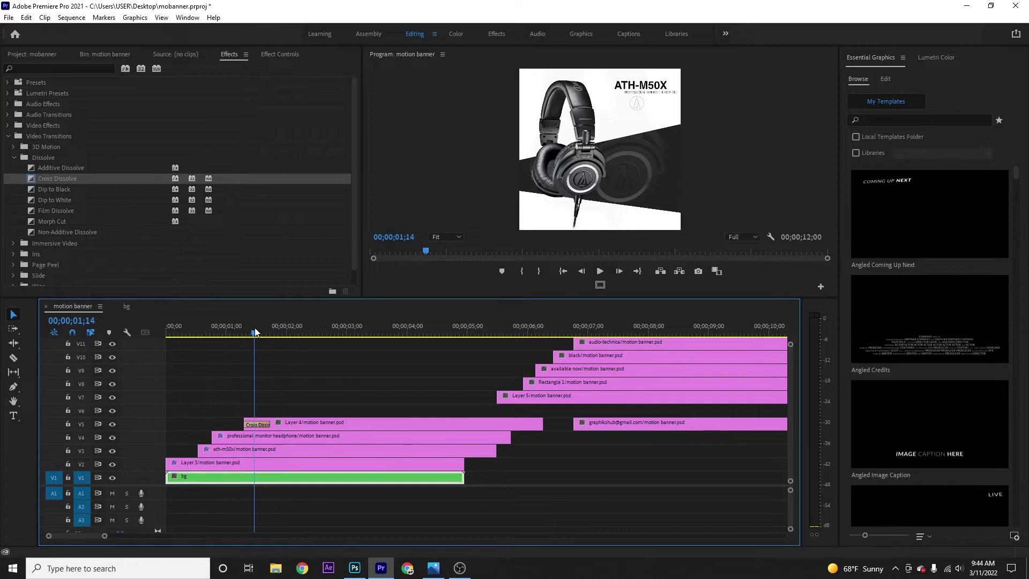
key("space")
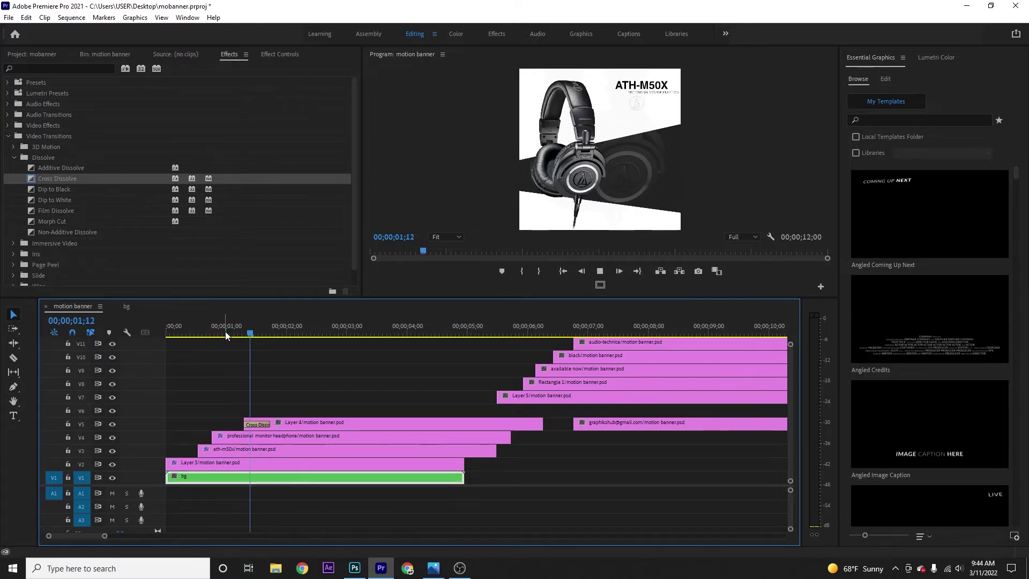
key("space")
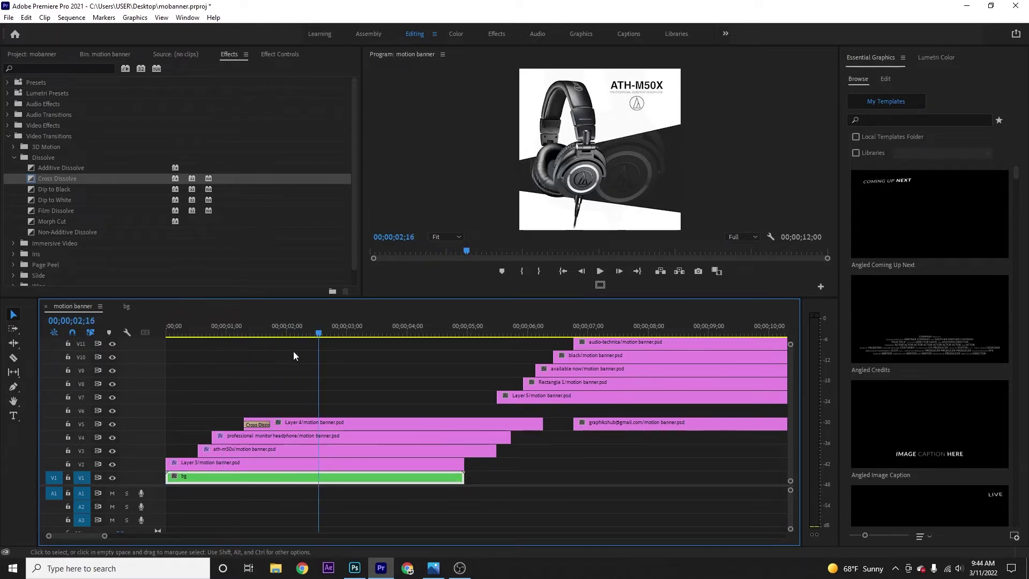
Step: Move Layer 5 and Rectangle 1 down to V6, with Rectangle 1 starting near 1.7 s
left_click_drag(558, 398, 626, 410)
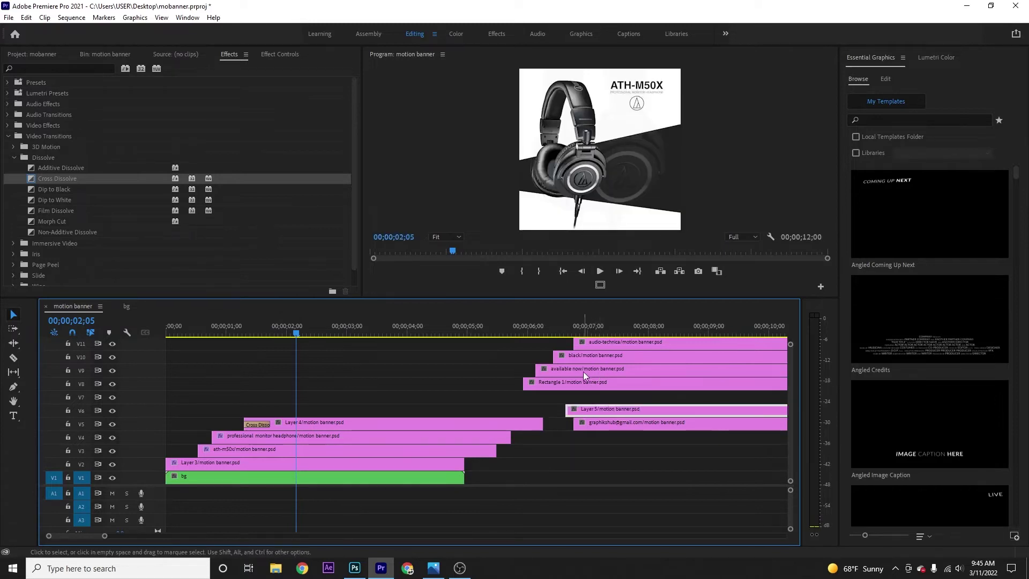
left_click_drag(588, 384, 336, 411)
left_click(248, 333)
key("space")
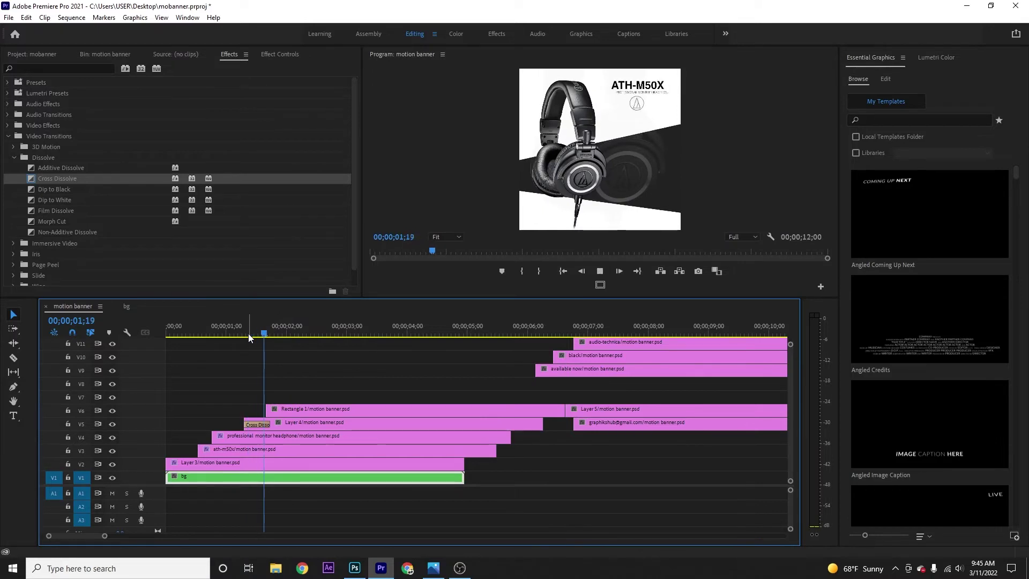
key("space")
left_click(290, 410)
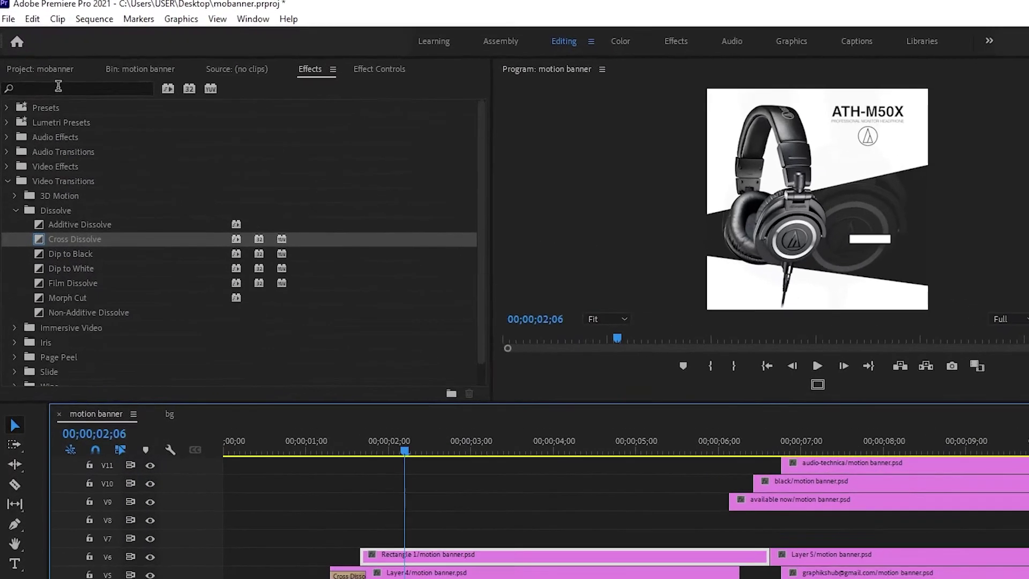
left_click(47, 69)
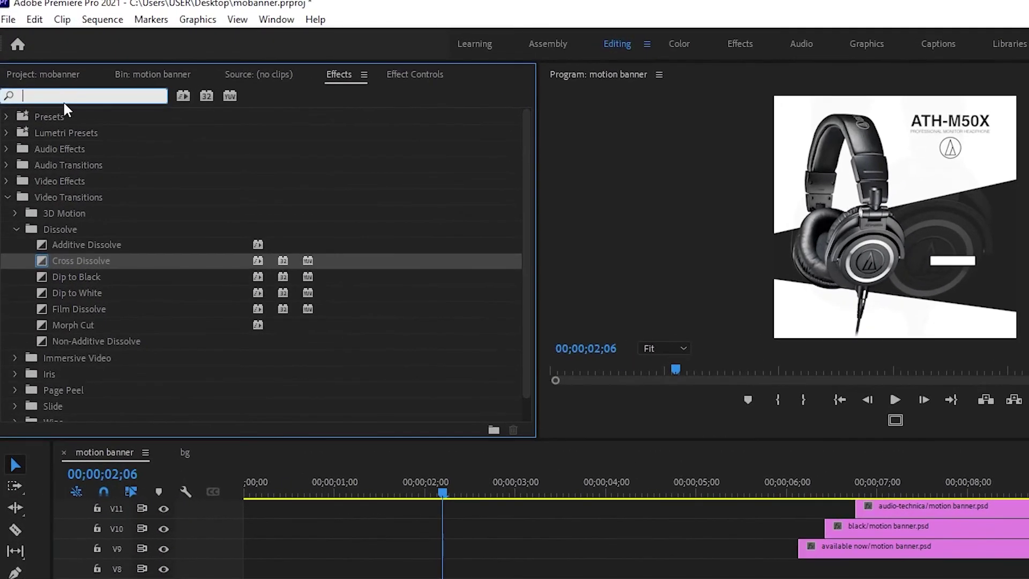
Step: Apply Transform to Rectangle 1 and keyframe its Position Y from 824 up to 540
type("transform")
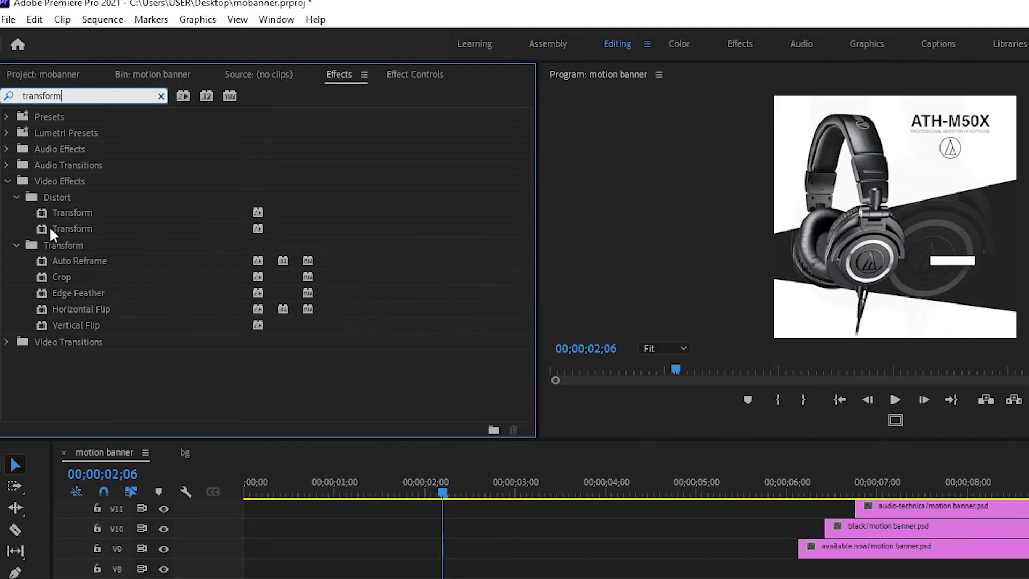
left_click_drag(63, 230, 316, 426)
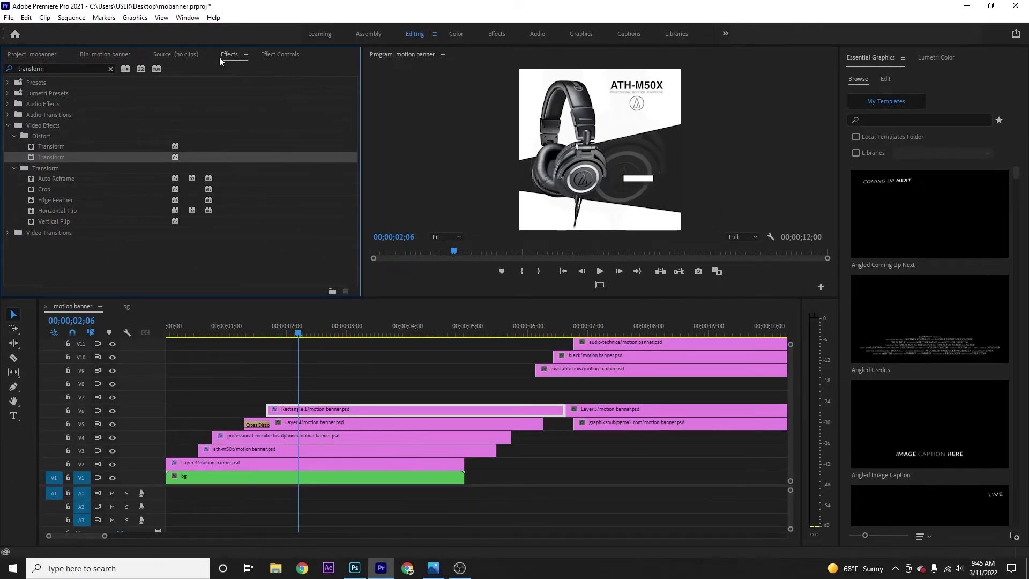
left_click(268, 54)
scroll(253, 217, "down", 5)
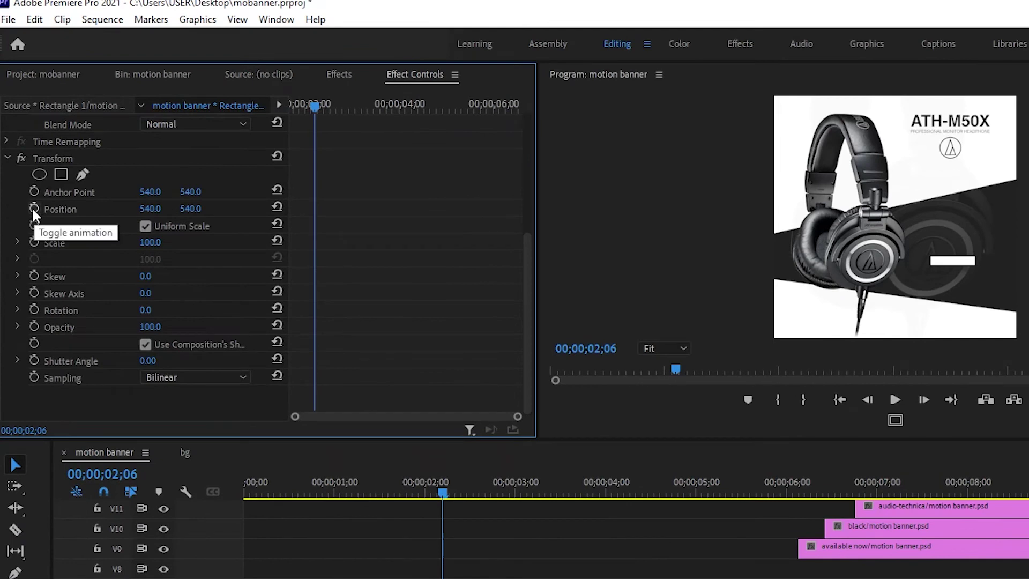
left_click(34, 208)
left_click_drag(316, 105, 291, 103)
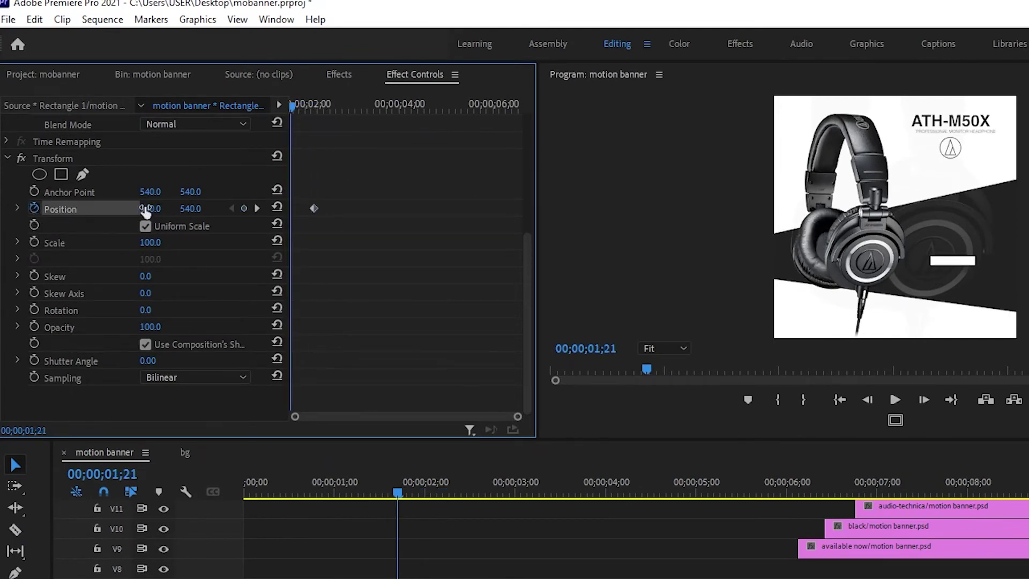
left_click_drag(190, 208, 236, 208)
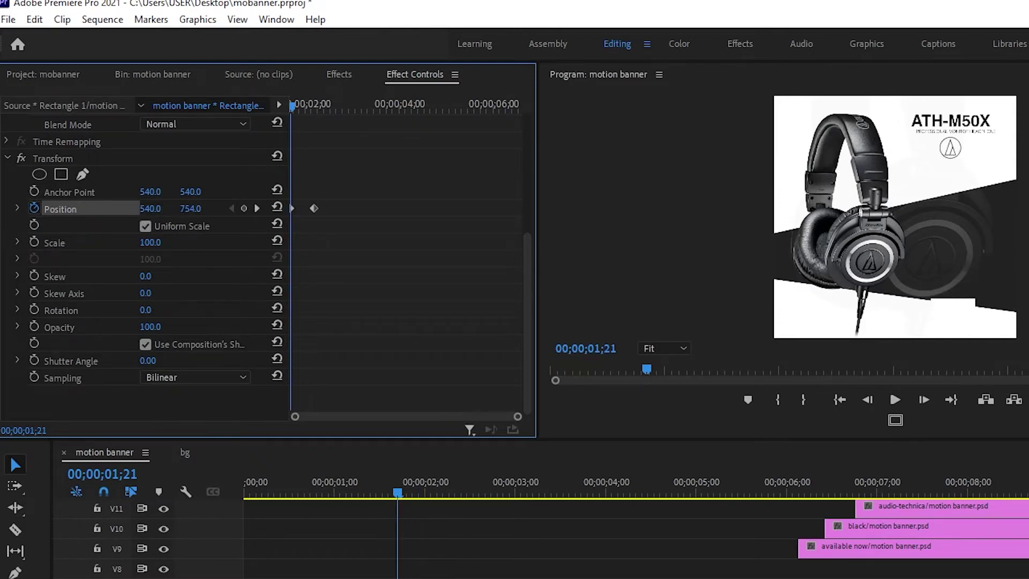
Step: Ease the Position speed curve so the rectangle glides to rest, finishing slightly later
left_click_drag(372, 181, 275, 224)
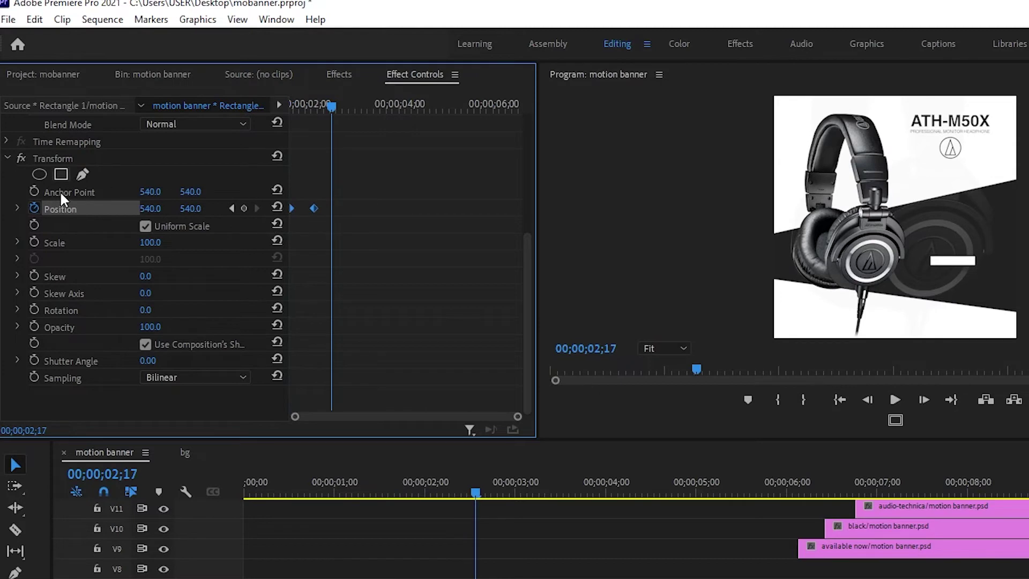
left_click(17, 209)
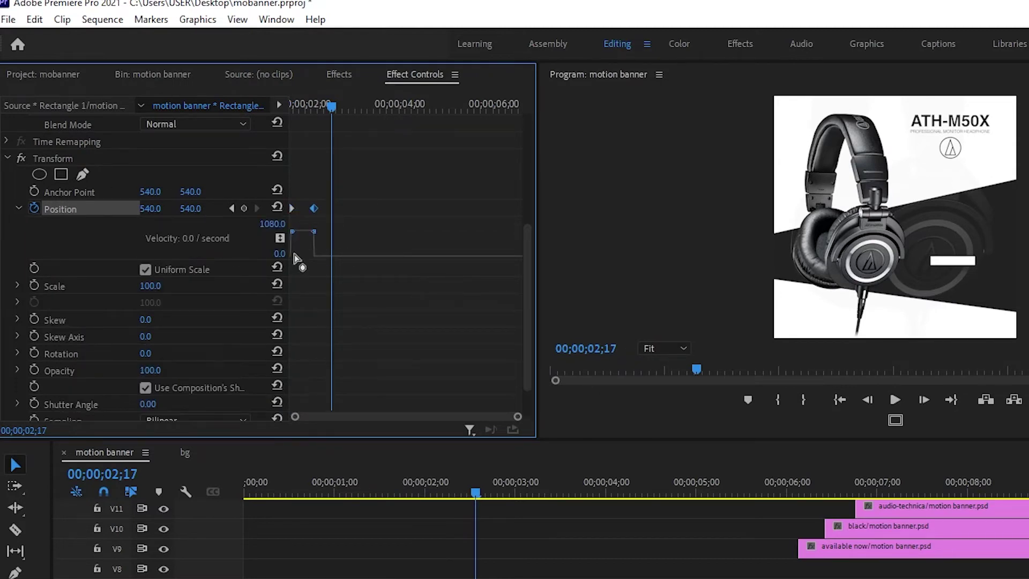
left_click_drag(312, 235, 305, 259)
left_click_drag(294, 260, 298, 275)
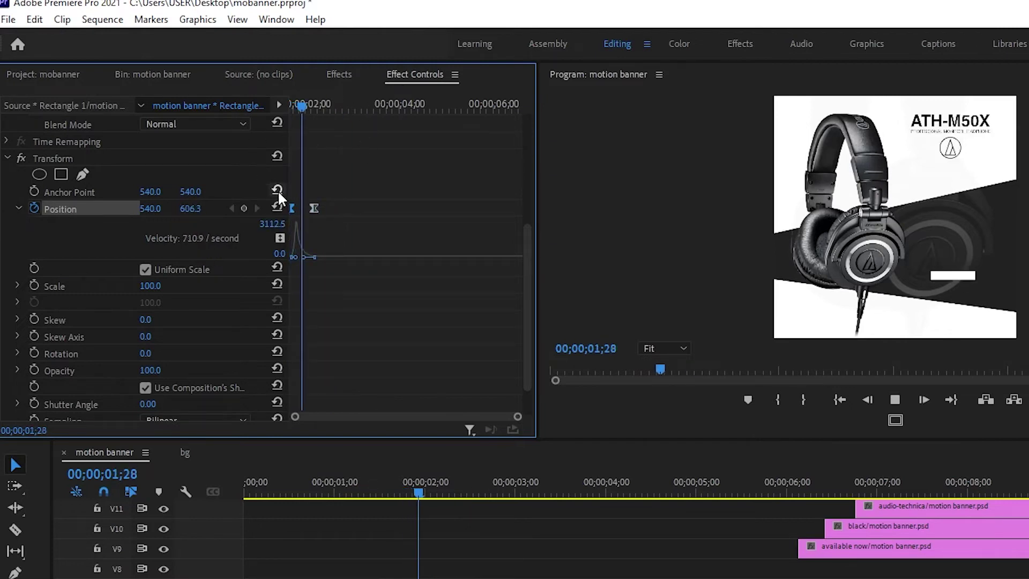
left_click_drag(311, 208, 331, 208)
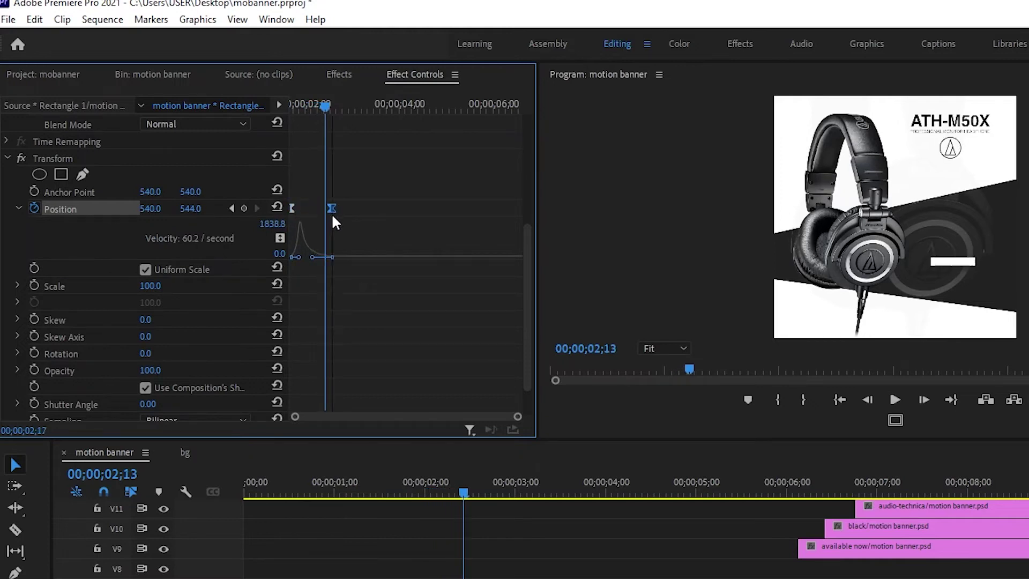
key("space")
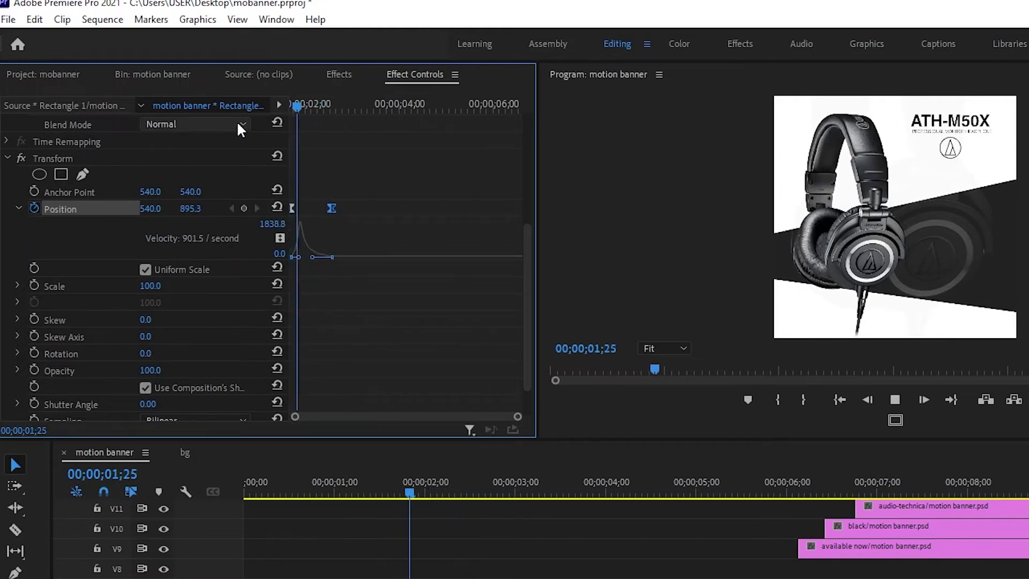
key("space")
Step: Copy Rectangle 1's Transform effect
scroll(240, 131, "up", 1)
left_click(160, 206)
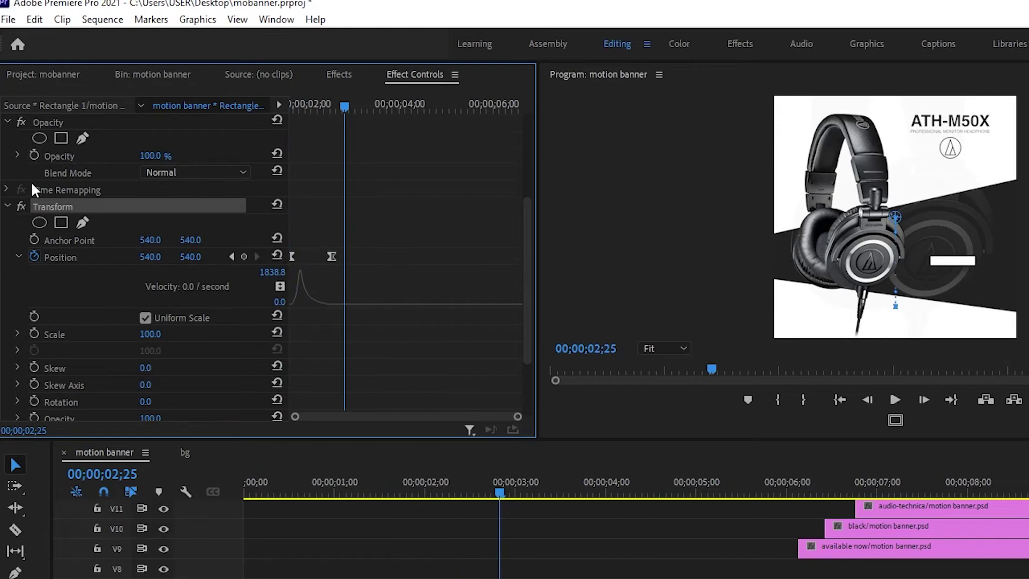
key("ctrl+c")
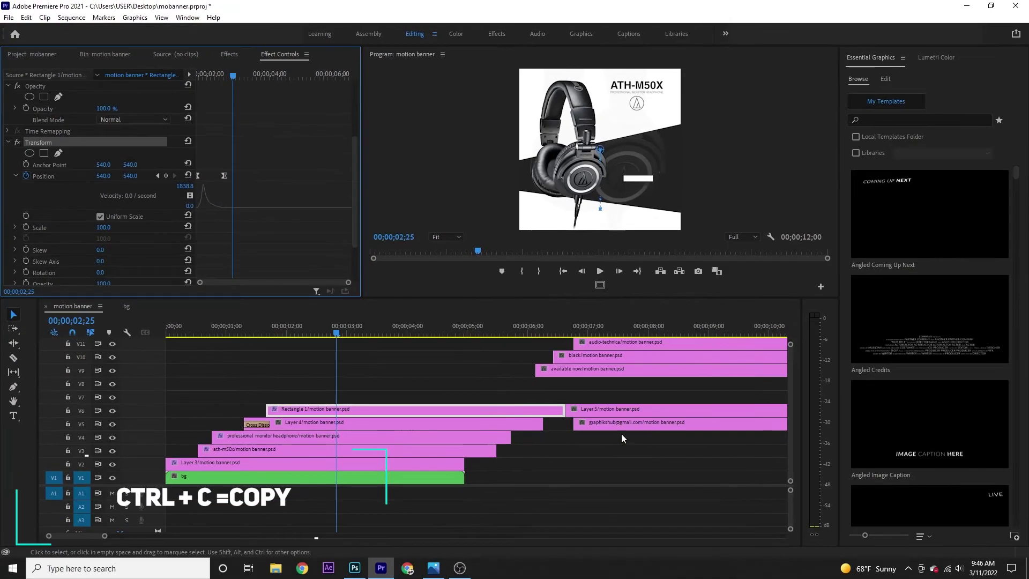
Step: Move the available now clip to V7 near 2 seconds and paste the slide-up Transform animation onto it
mouse_move(555, 370)
left_mouse_down()
mouse_move(382, 403)
mouse_move(307, 398)
left_mouse_up()
left_click(298, 335)
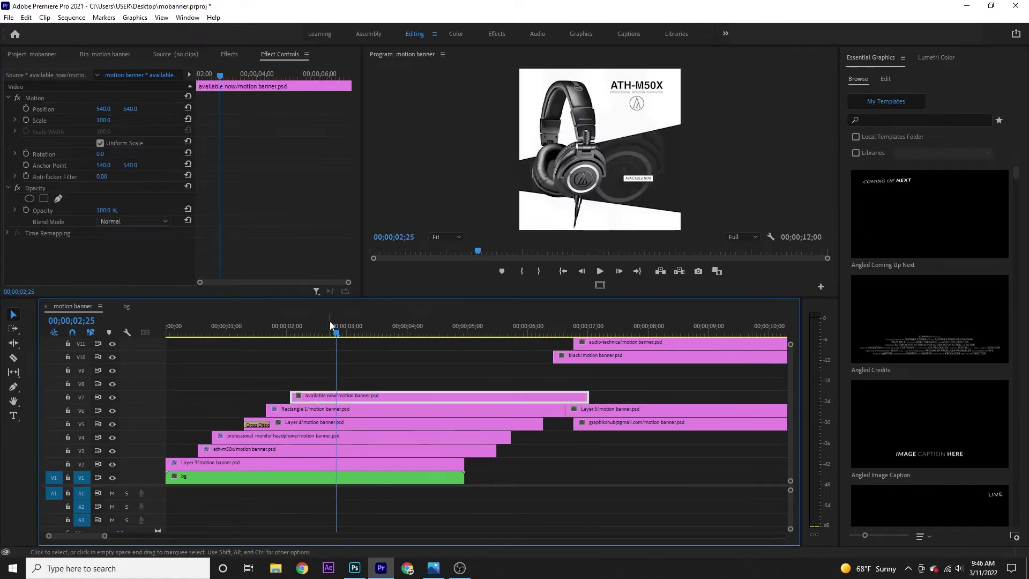
left_click_drag(293, 340, 317, 346)
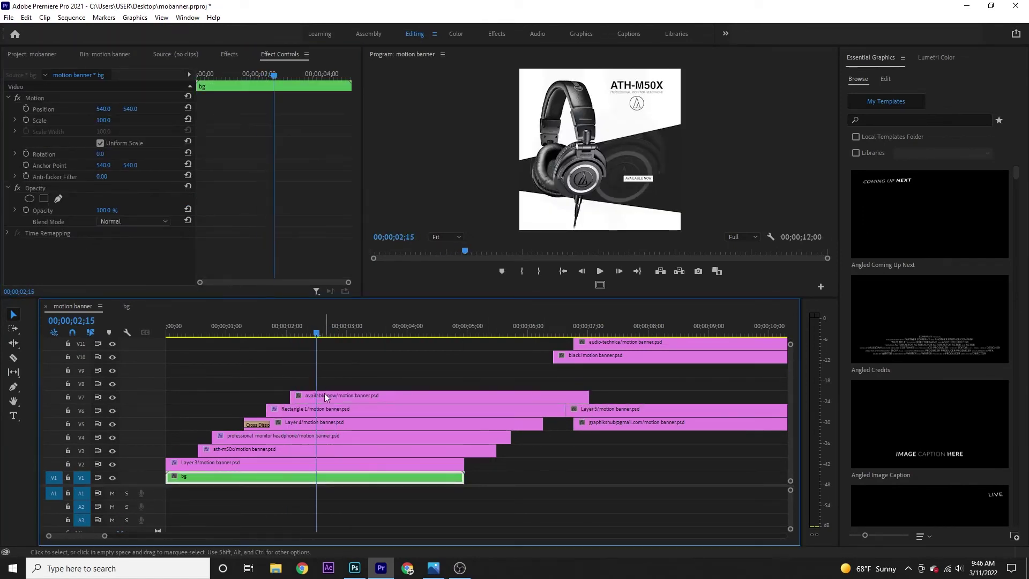
key("ctrl+v")
left_click_drag(325, 397, 320, 398)
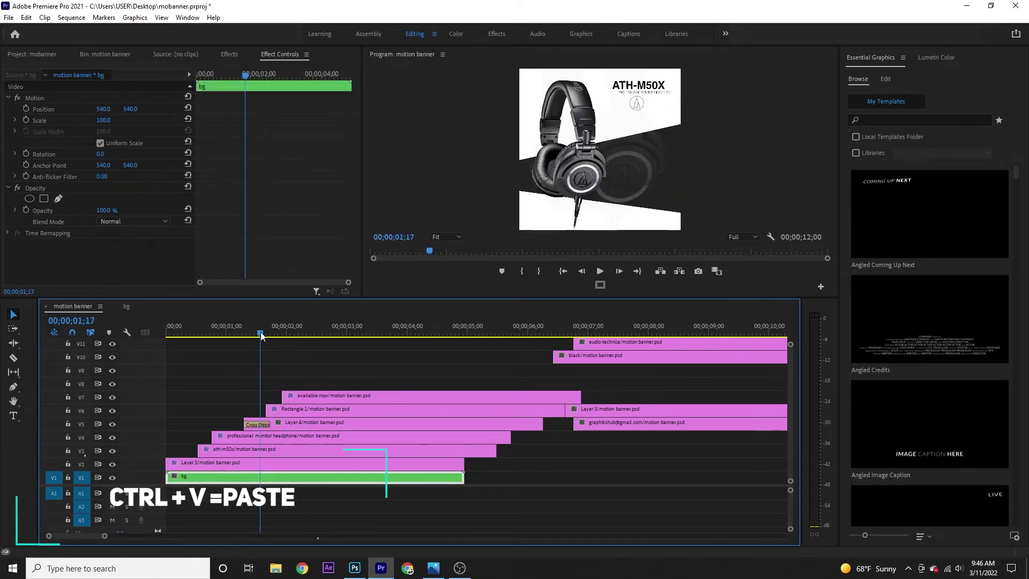
left_click(289, 399)
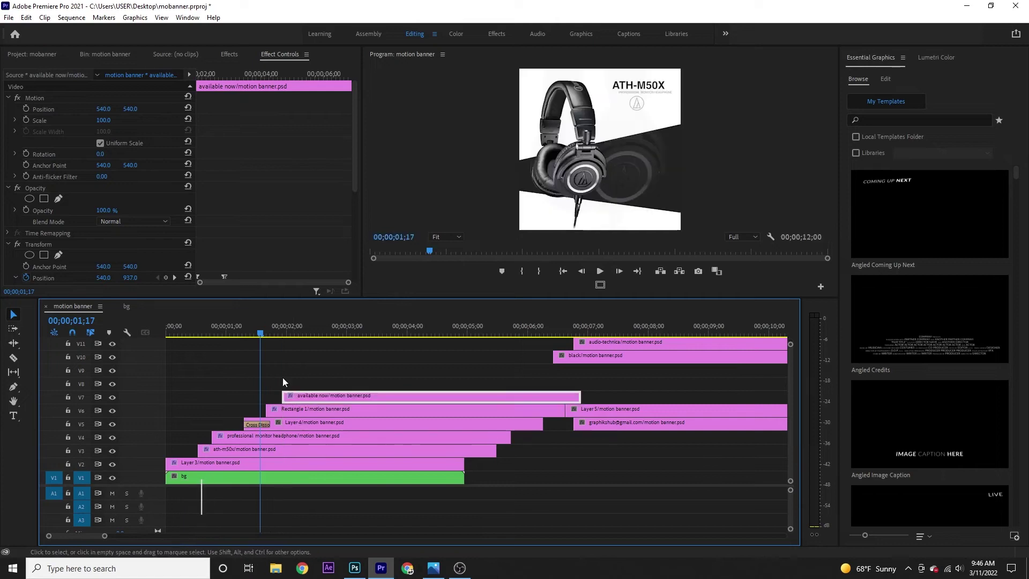
key("space")
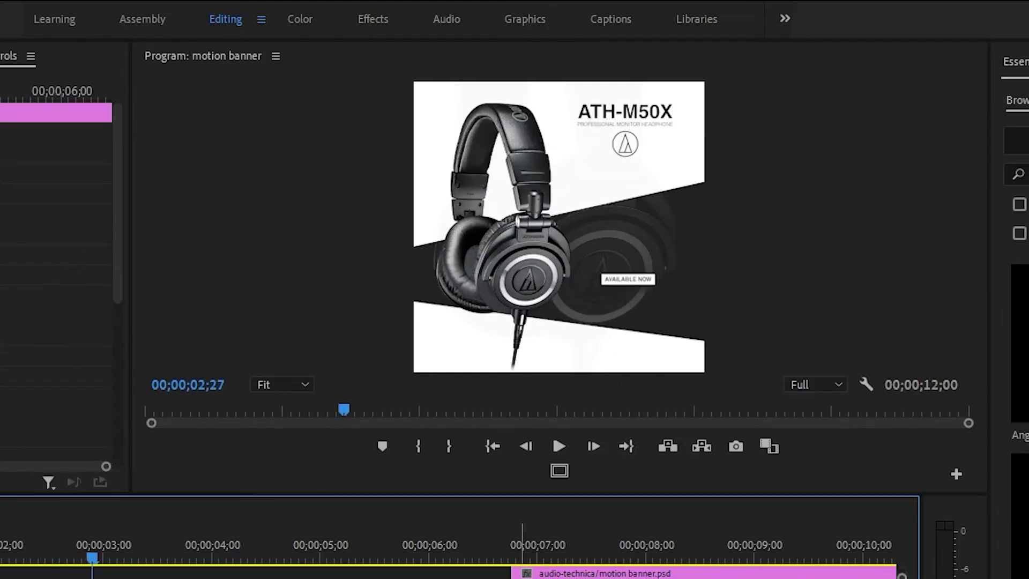
Step: Move the black clip to V8 near 2 seconds, paste the slide-up animation and nudge it earlier
left_click_drag(453, 358, 339, 388)
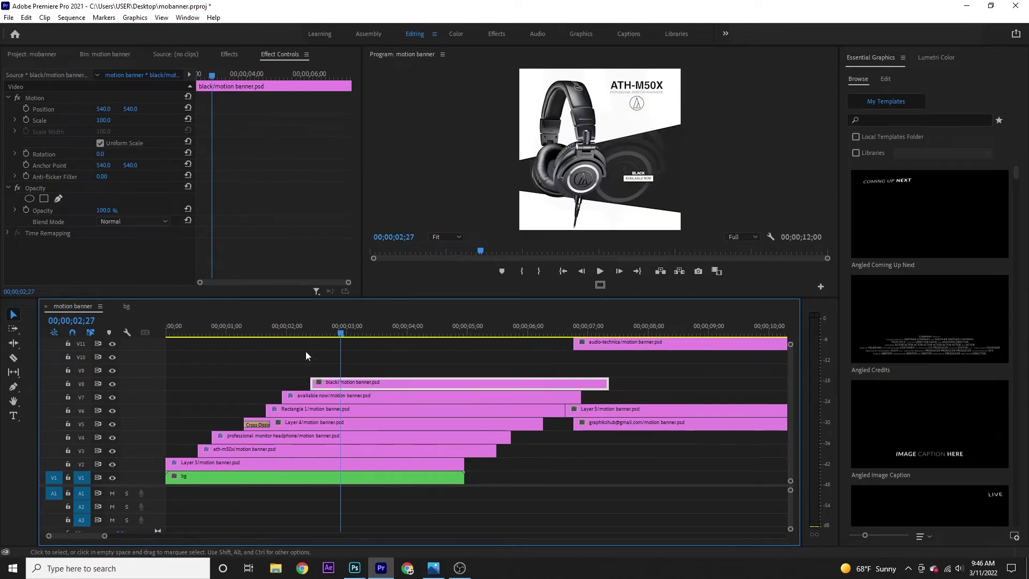
key("ctrl+v")
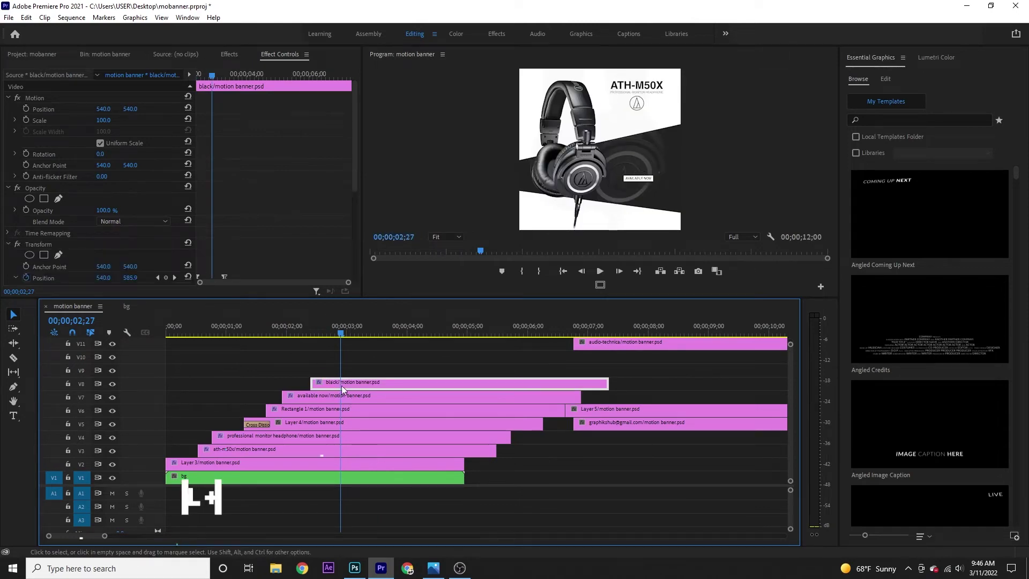
left_click_drag(334, 381, 324, 382)
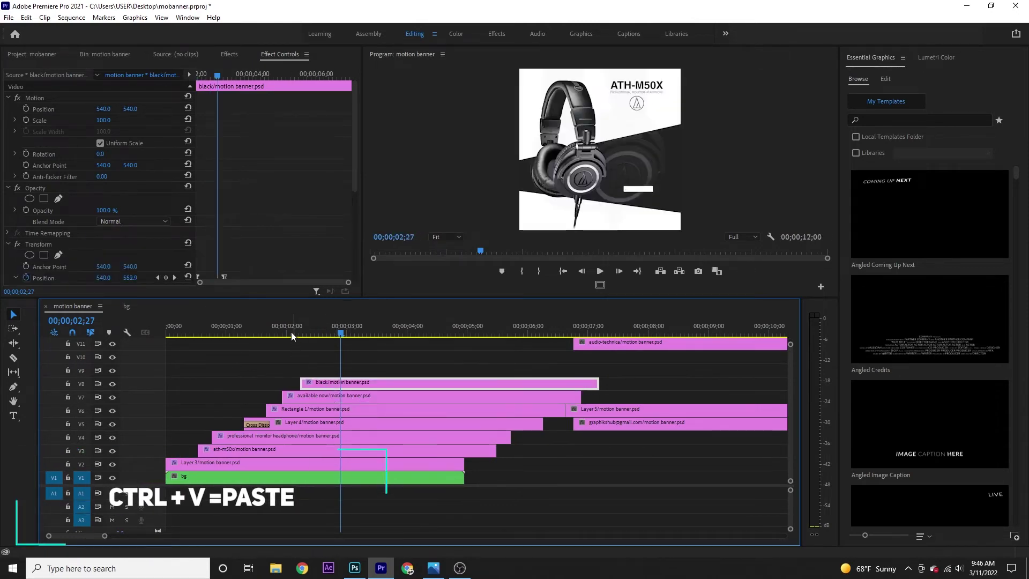
left_click(265, 337)
key("space")
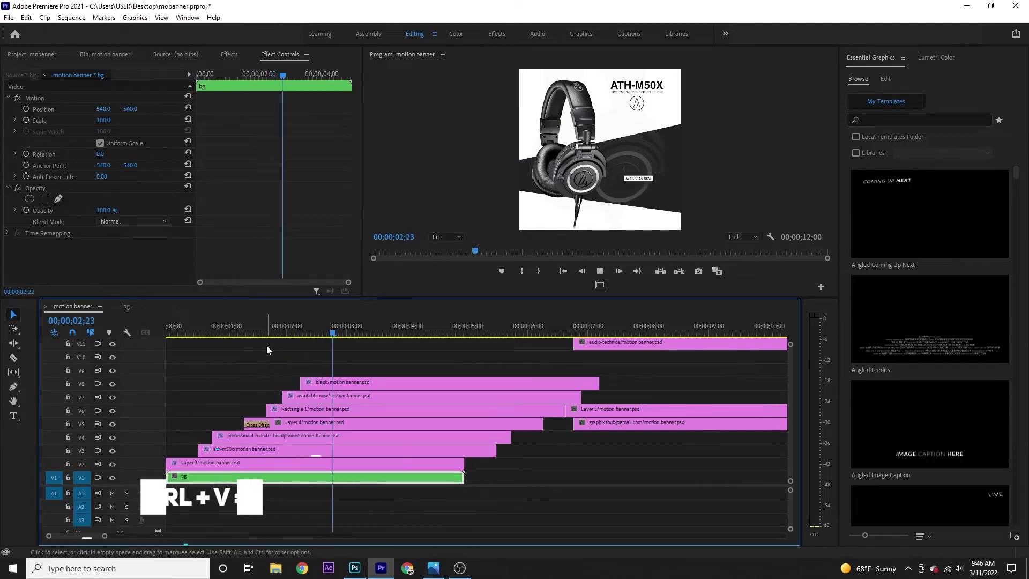
key("space")
Step: Replay the staggered entrances from about 1;21 to check the timing
left_click(270, 329)
key("space")
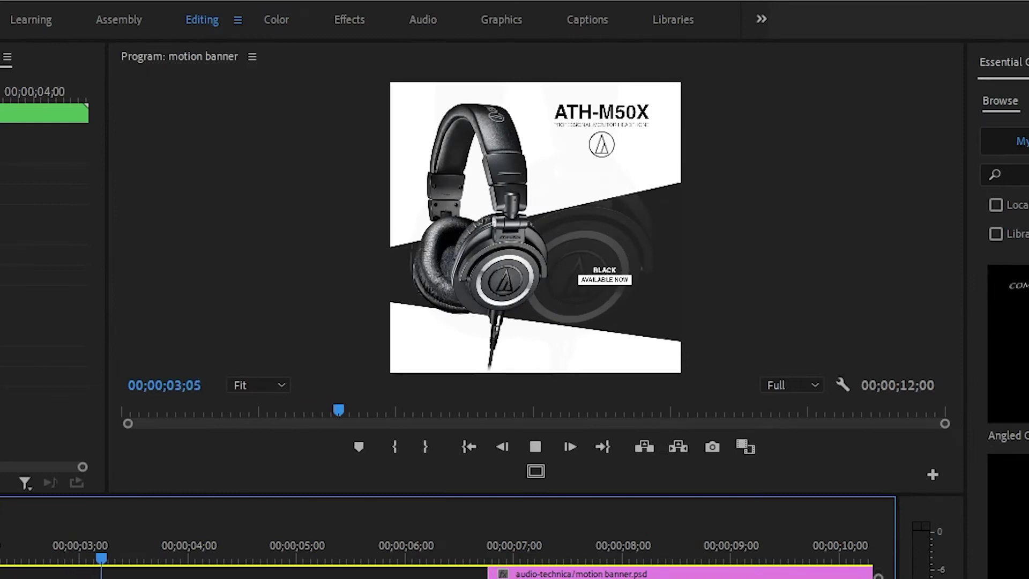
key("space")
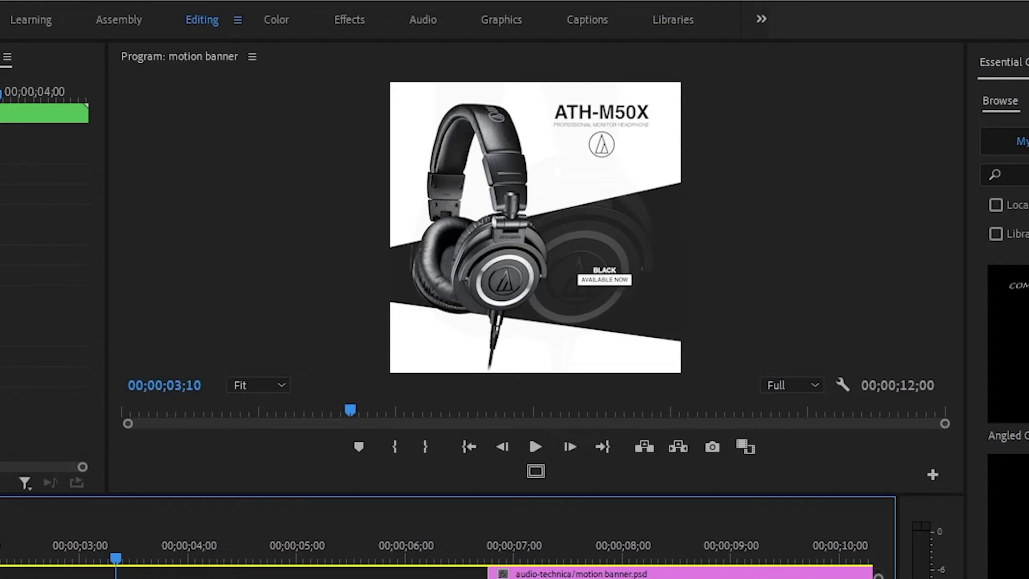
key("Up")
key("space")
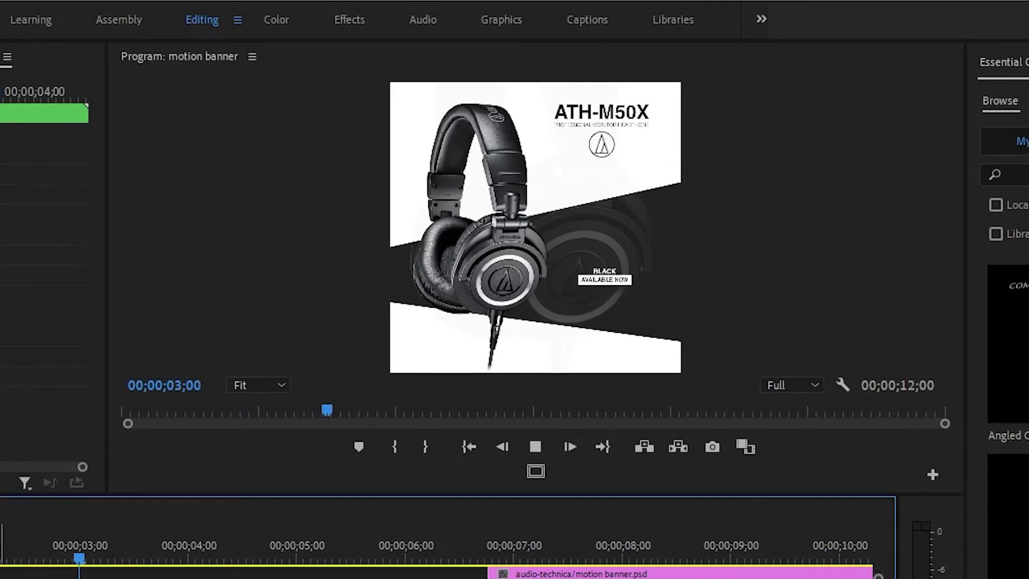
key("space")
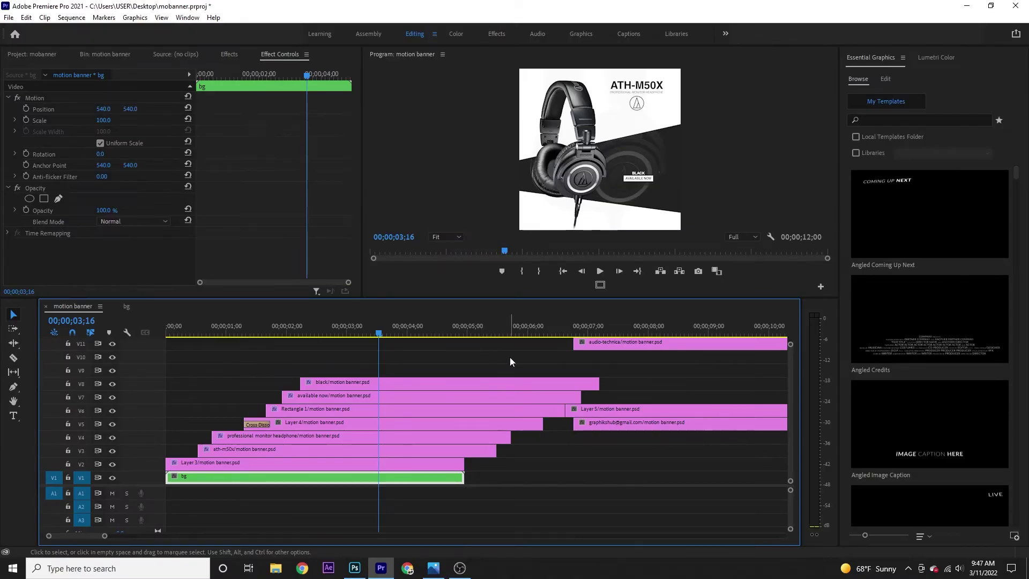
Step: Move Layer 5 to V9 and paste the ath-m50x clip's Transform slide animation onto it
mouse_move(605, 409)
left_mouse_down()
mouse_move(430, 371)
mouse_move(349, 371)
left_mouse_up()
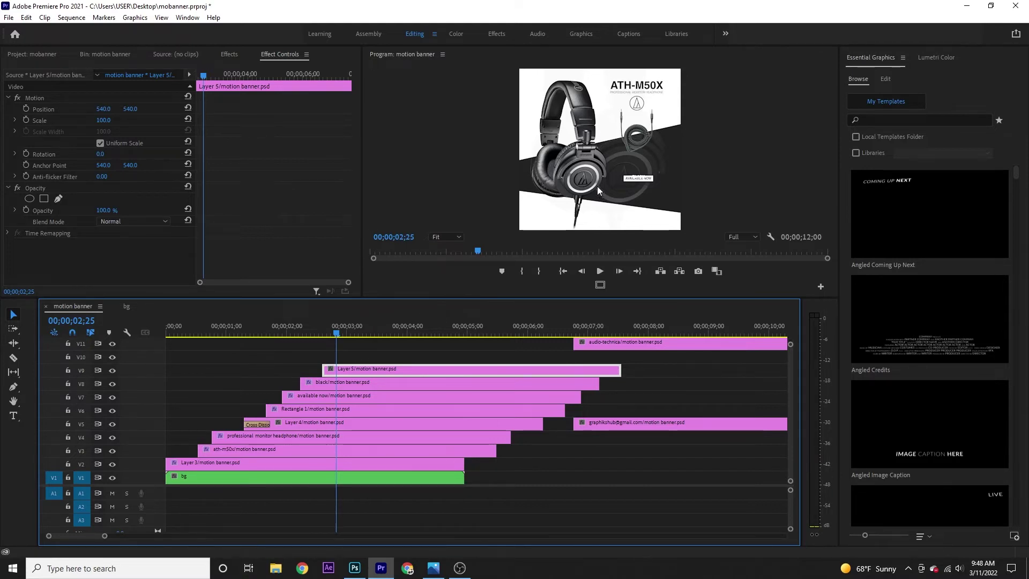
left_click(229, 449)
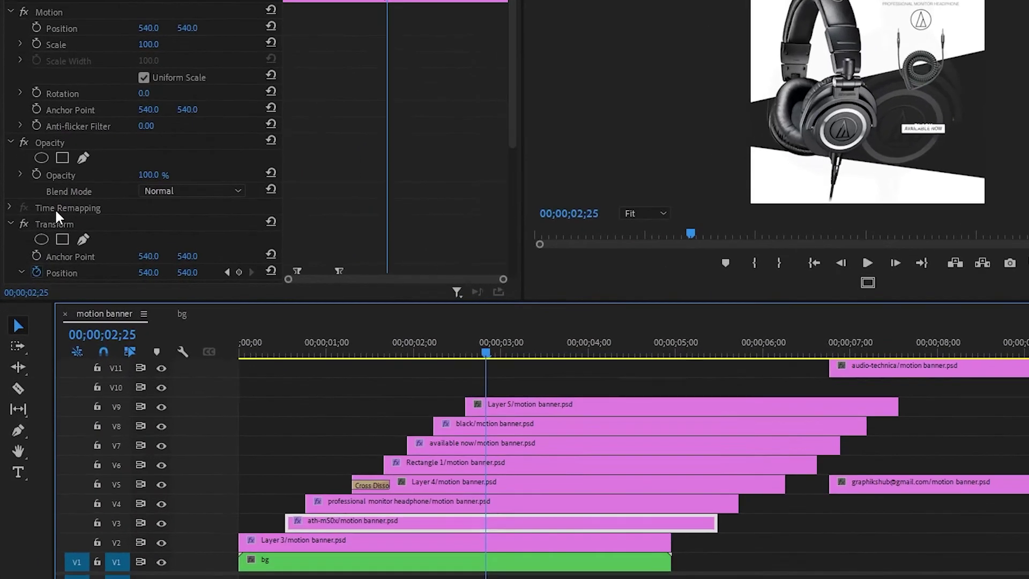
left_click(38, 244)
key("ctrl+c")
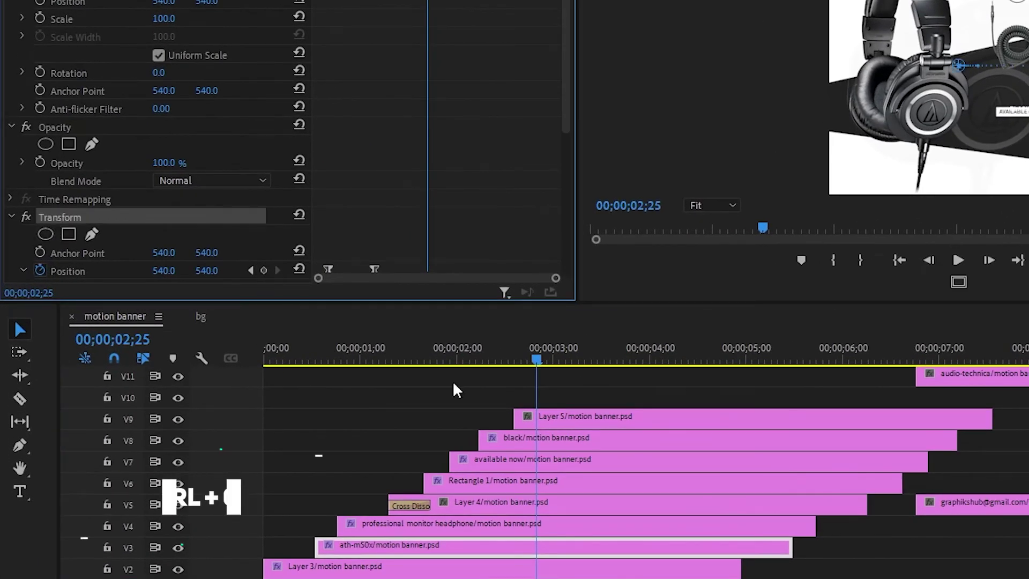
left_click(562, 414)
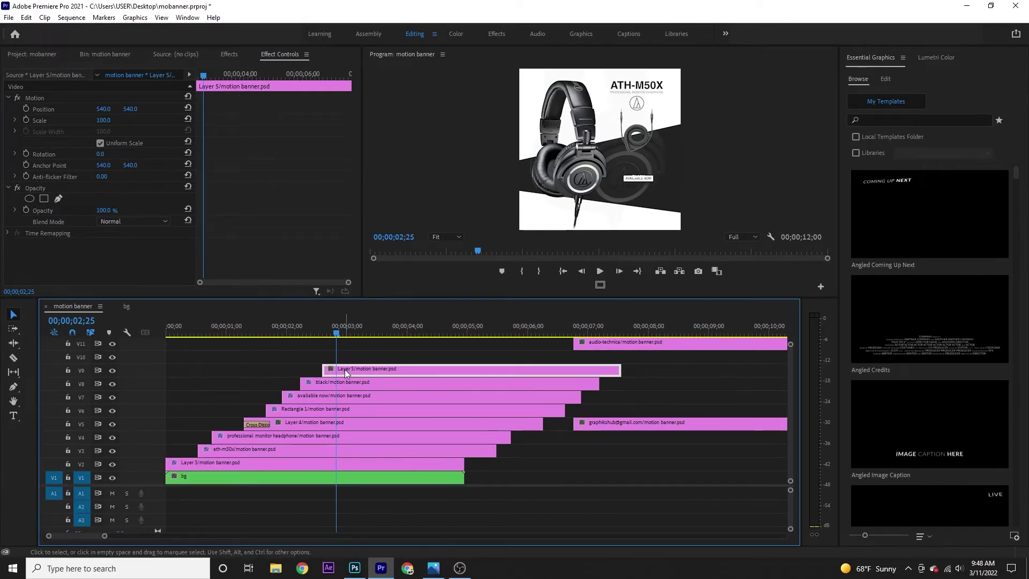
key("ctrl+v")
Step: Shift the Layer 5 clip about 24 frames earlier and replay from around 02;10
left_click_drag(347, 333, 315, 336)
key("space")
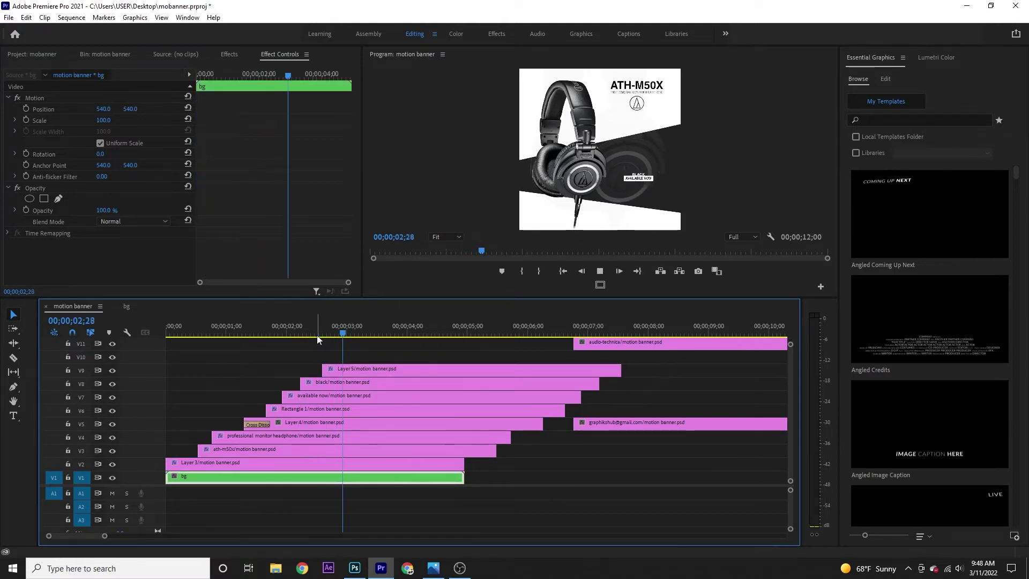
key("space")
left_click_drag(358, 372, 315, 369)
left_click(266, 324)
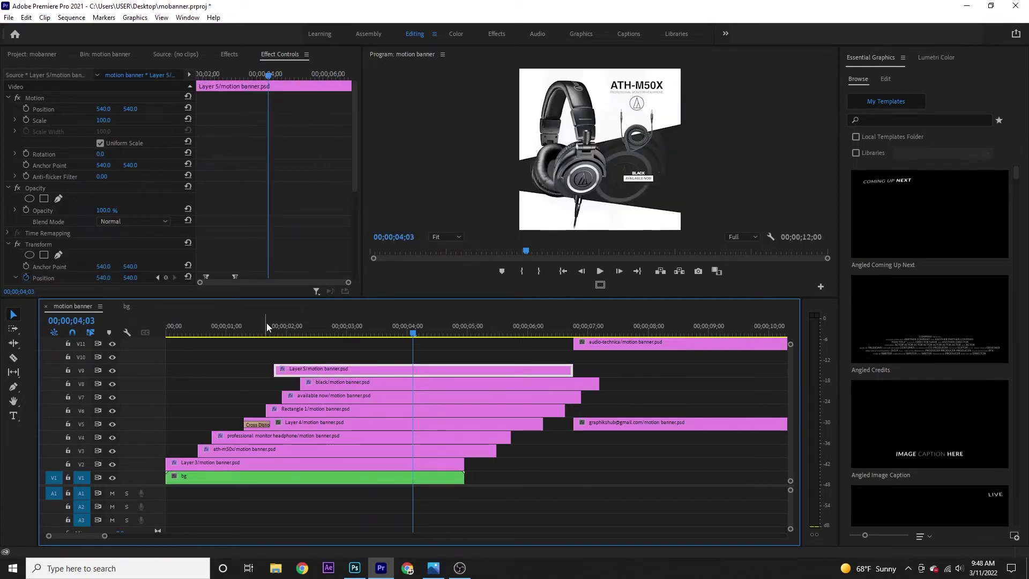
key("space")
key("space")
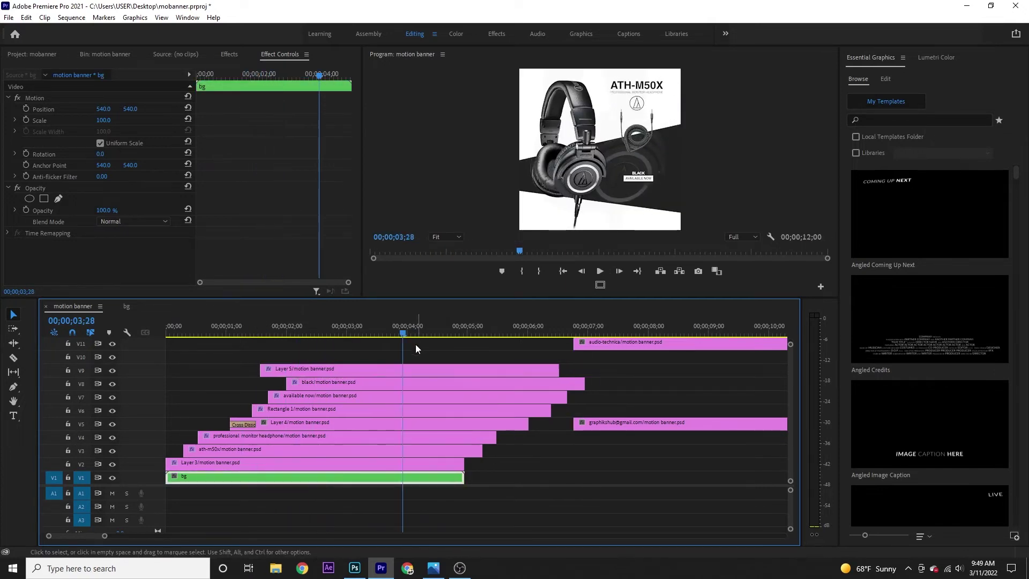
Step: Move the e-mail text clip onto V10 and show its Transform properties at 03;14
left_click_drag(643, 432, 413, 365)
left_click(375, 325)
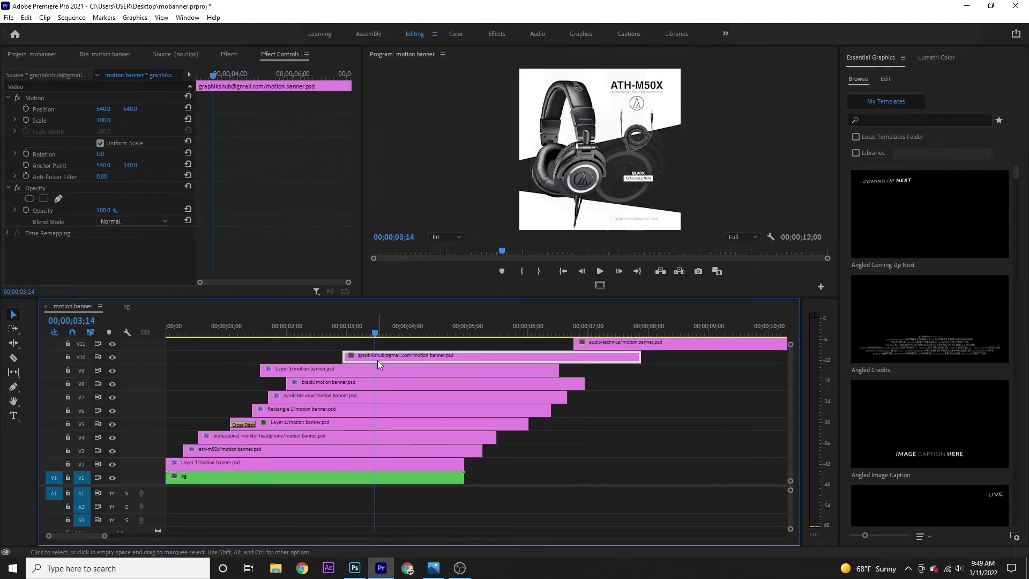
left_click(231, 56)
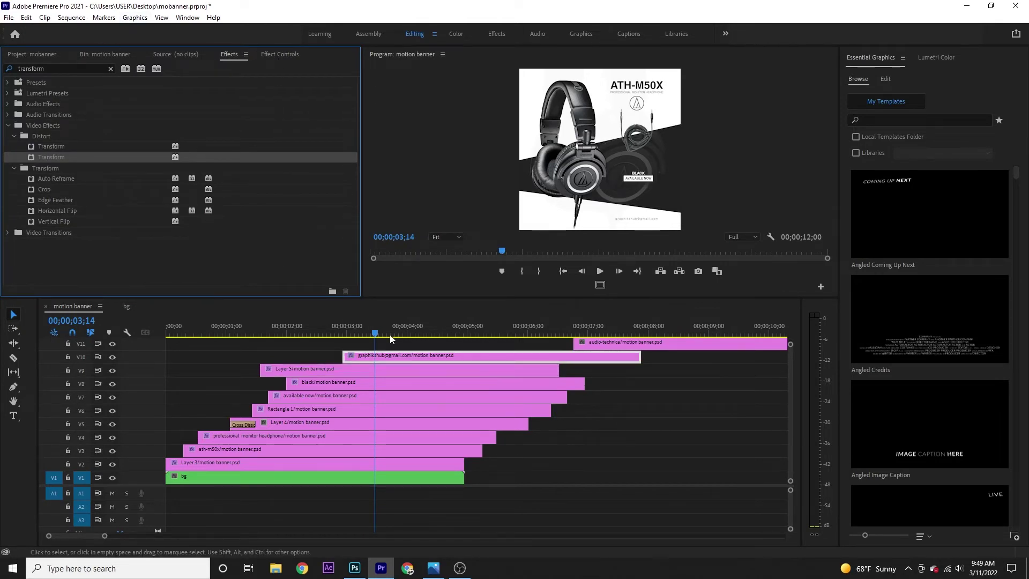
left_click(278, 54)
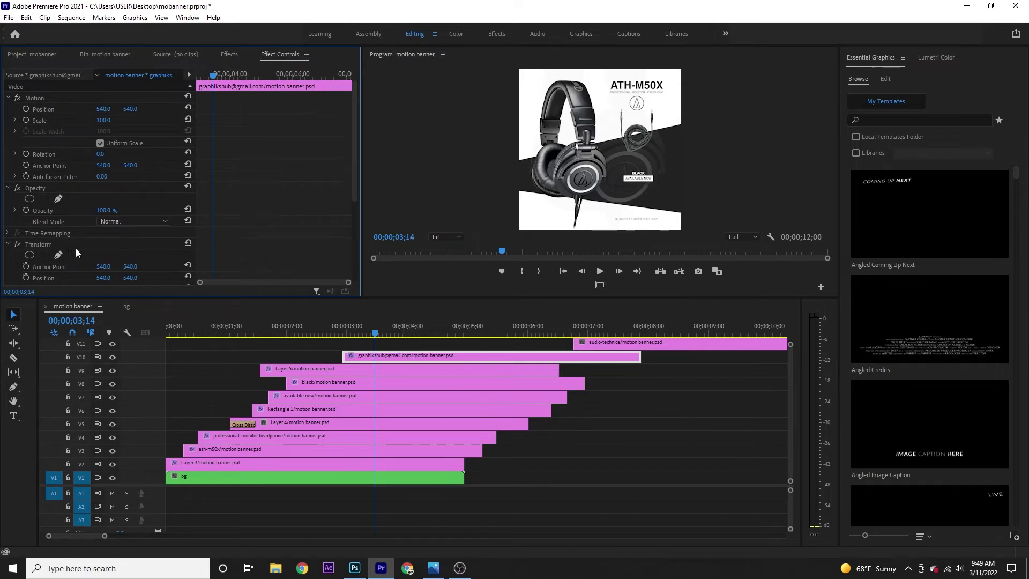
scroll(76, 248, "down", 2)
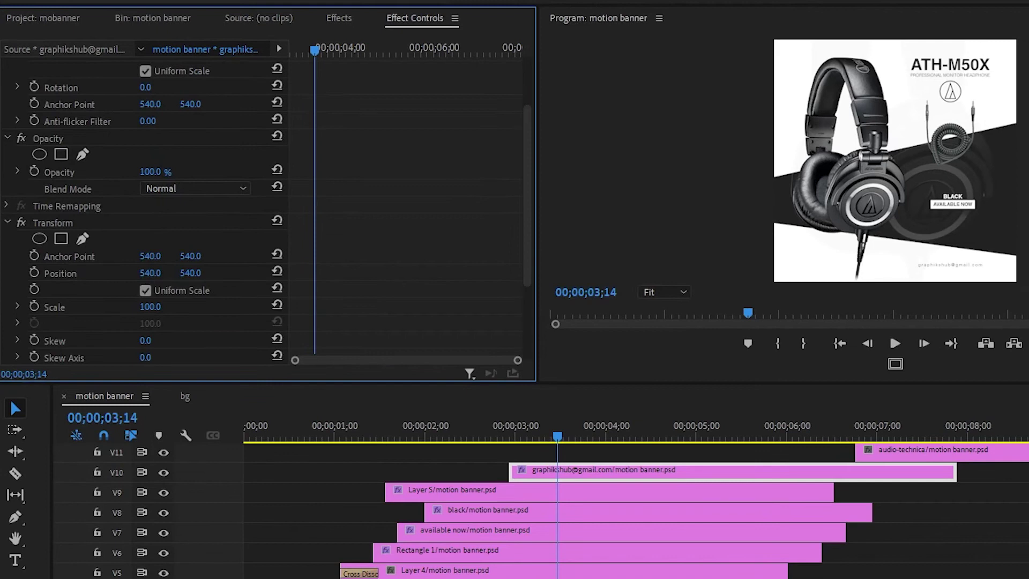
Step: Keyframe Transform Position x from 983 at 02;28 to 540 at 03;28 with eased velocity
left_click_drag(150, 273, 161, 273)
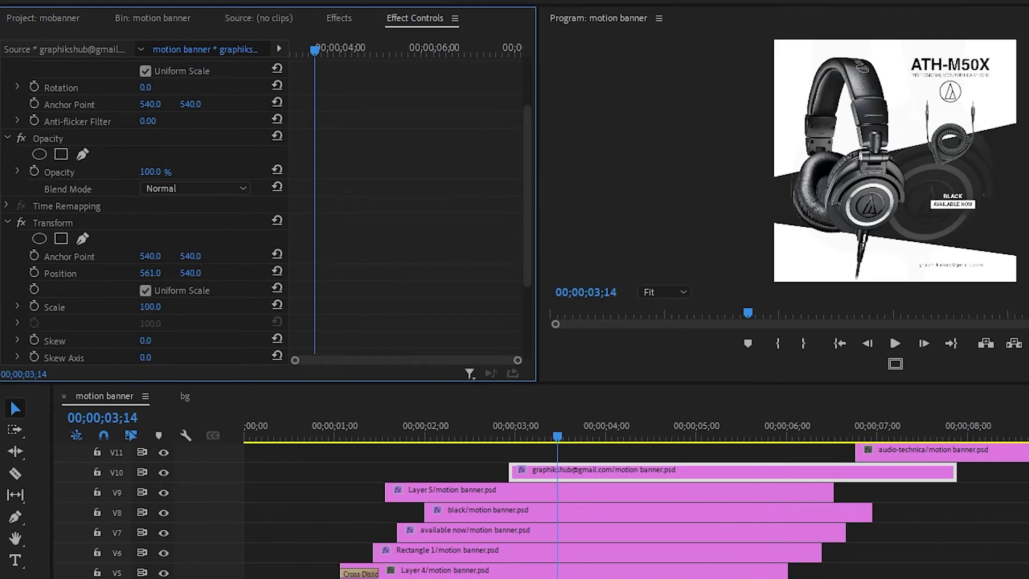
left_click(276, 271)
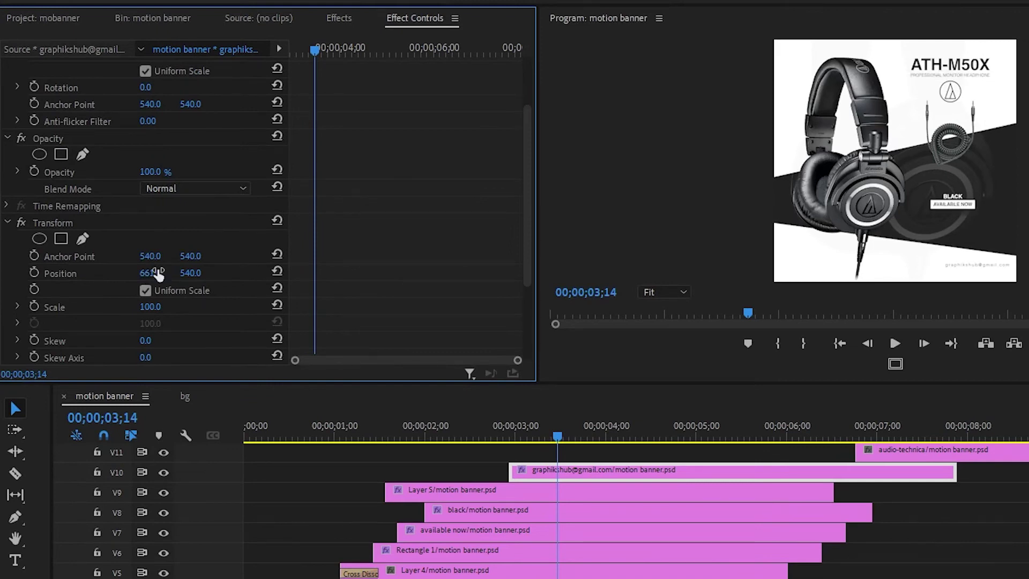
left_click(33, 273)
left_click_drag(301, 41, 292, 43)
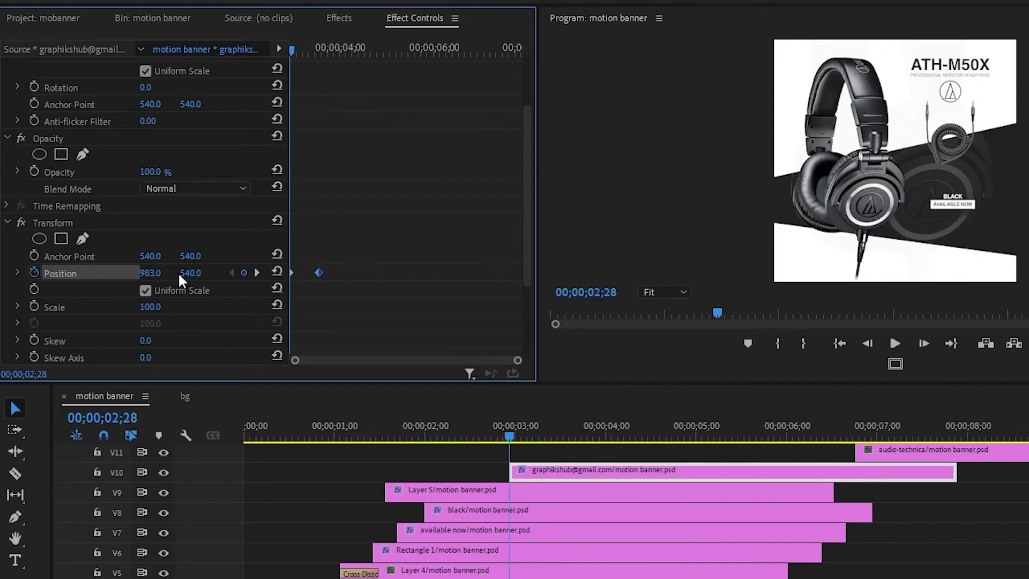
left_click(599, 431)
left_click(18, 273)
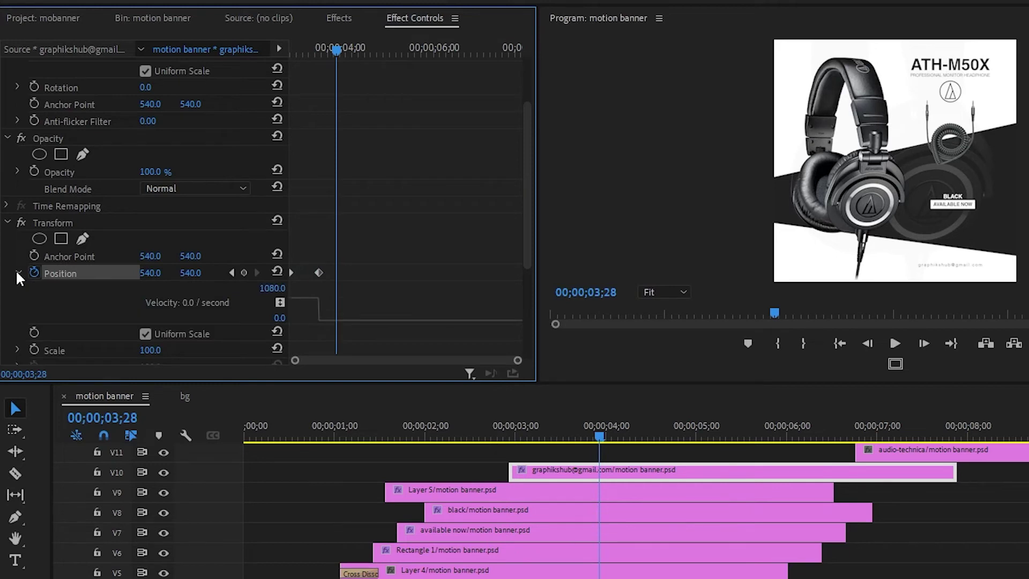
mouse_move(339, 287)
left_mouse_down()
mouse_move(298, 319)
mouse_move(316, 313)
mouse_move(305, 350)
mouse_move(296, 329)
left_mouse_up()
key("shift+k")
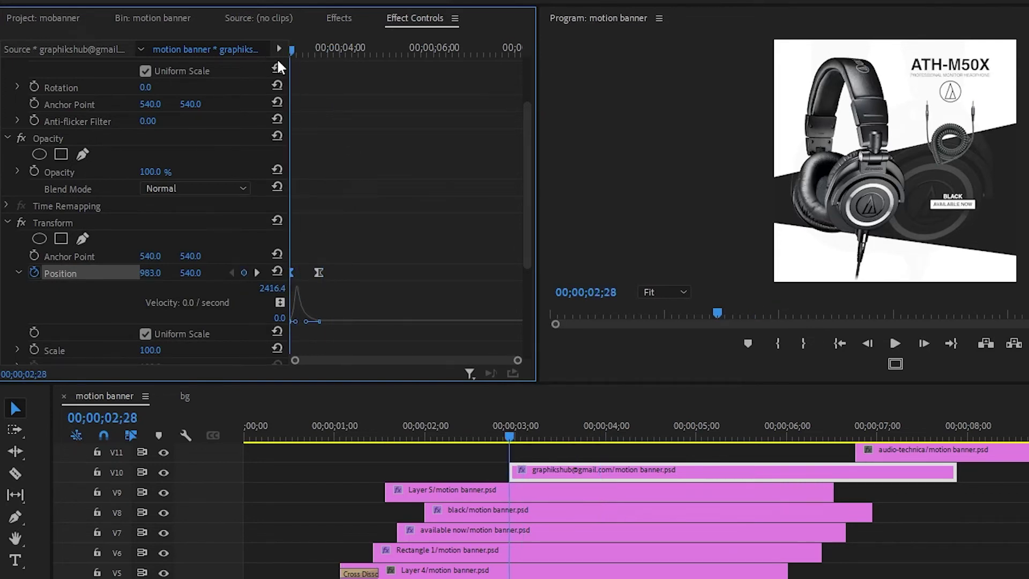
key("space")
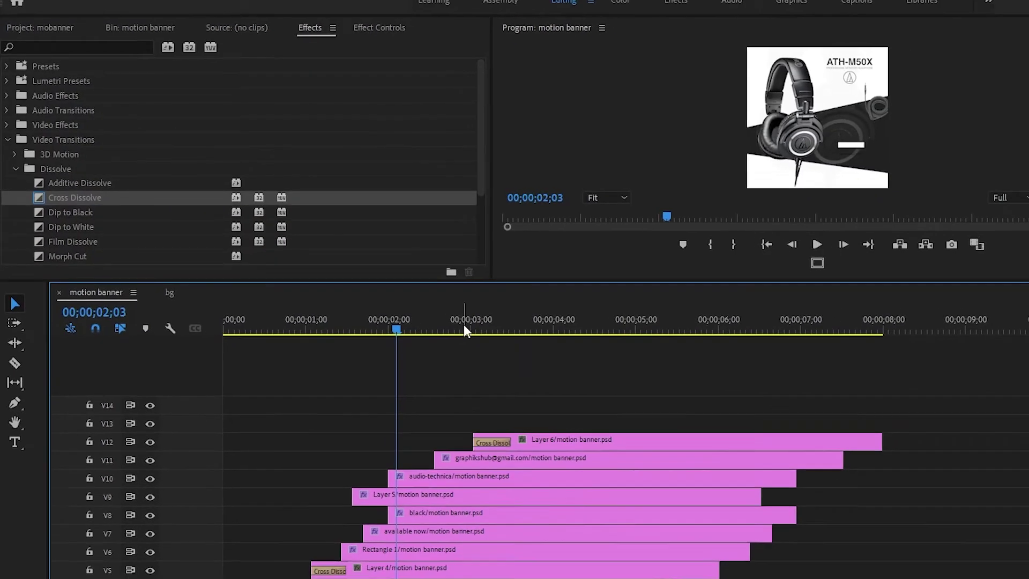
Step: Shift the e-mail text clip on V11 slightly earlier
key("space")
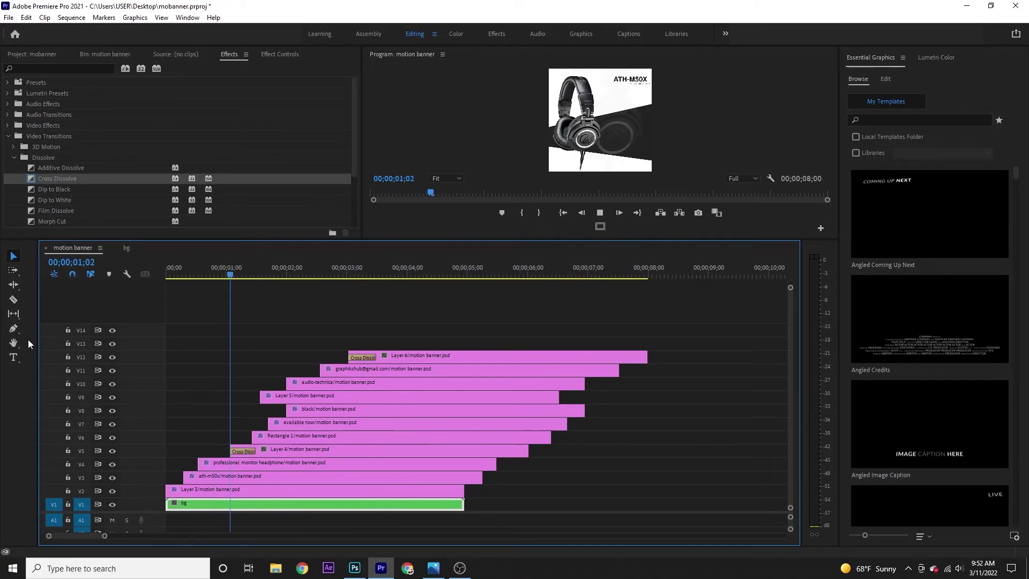
key("space")
left_click(346, 369)
mouse_move(308, 382)
left_mouse_down()
mouse_move(290, 381)
mouse_move(320, 373)
left_mouse_up()
left_click_drag(407, 356, 380, 356)
left_click(242, 271)
Step: Move the Rectangle 1, available now and black clips to earlier start times
mouse_move(289, 436)
left_mouse_down()
mouse_move(267, 436)
mouse_move(295, 410)
mouse_move(250, 437)
mouse_move(256, 423)
left_mouse_up()
key("space")
key("space")
left_click_drag(275, 411, 261, 413)
left_click_drag(294, 272, 316, 271)
Step: Move the Layer 5 and audio-technica clips earlier, to start near 0.3 seconds
left_click_drag(305, 395, 199, 382)
left_click(245, 272)
left_click(276, 272)
left_click_drag(276, 272, 241, 353)
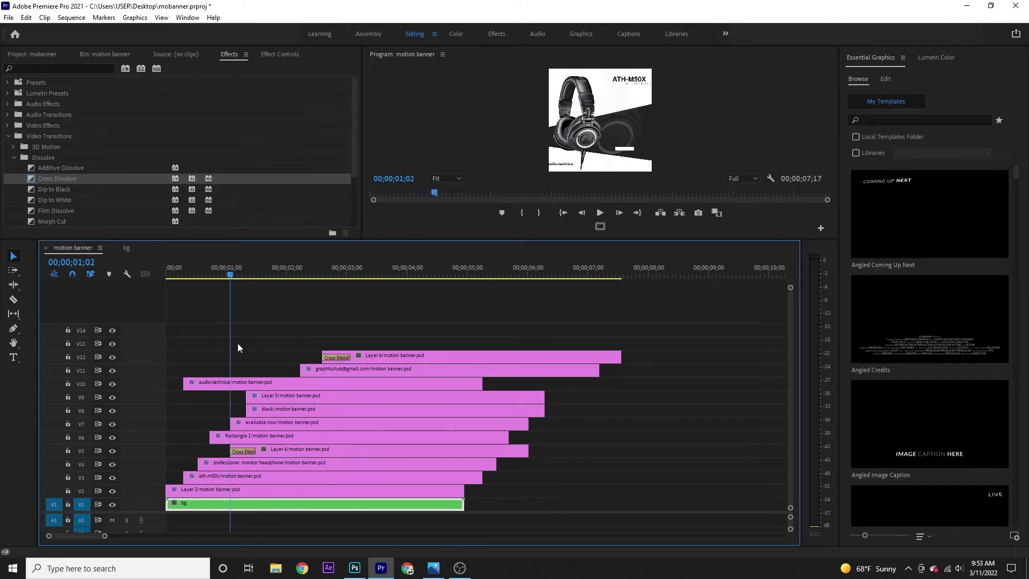
left_click(318, 397)
mouse_move(113, 387)
left_mouse_down()
mouse_move(317, 397)
mouse_move(268, 398)
left_mouse_up()
left_click_drag(220, 271, 410, 321)
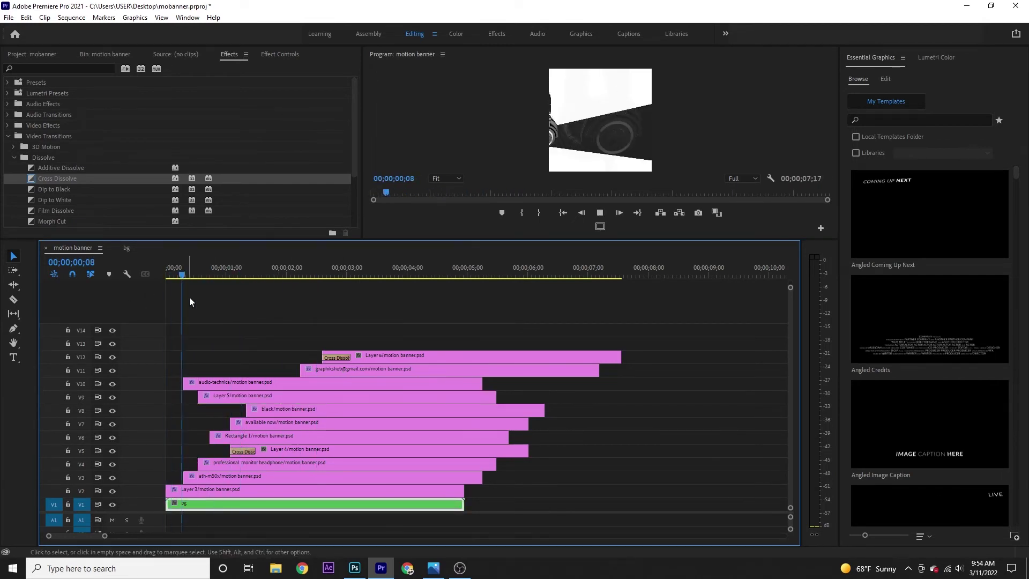
Step: Play the retimed banner from the start twice, then expand the Effects Presets list
left_click(363, 268)
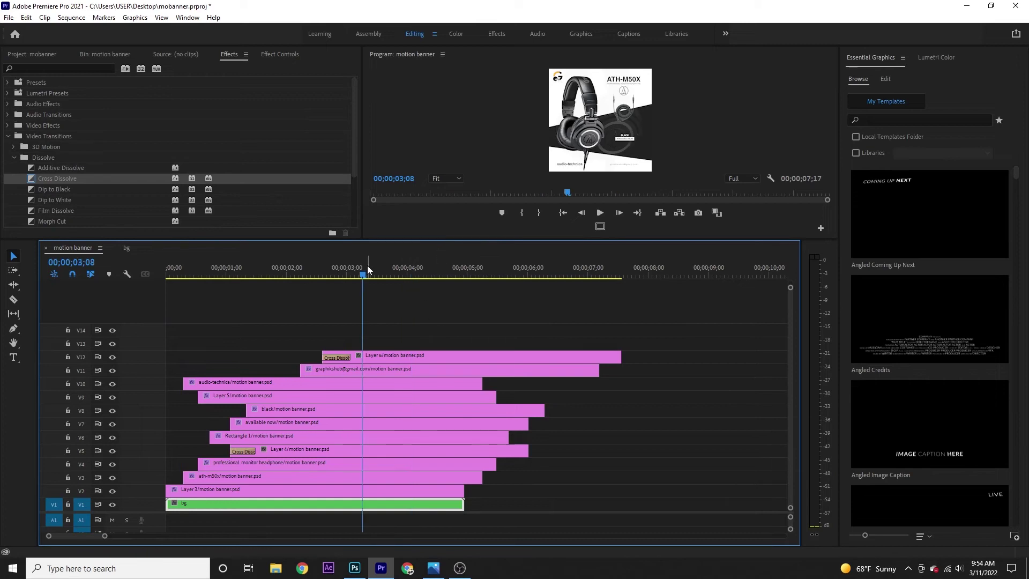
key("Home")
key("space")
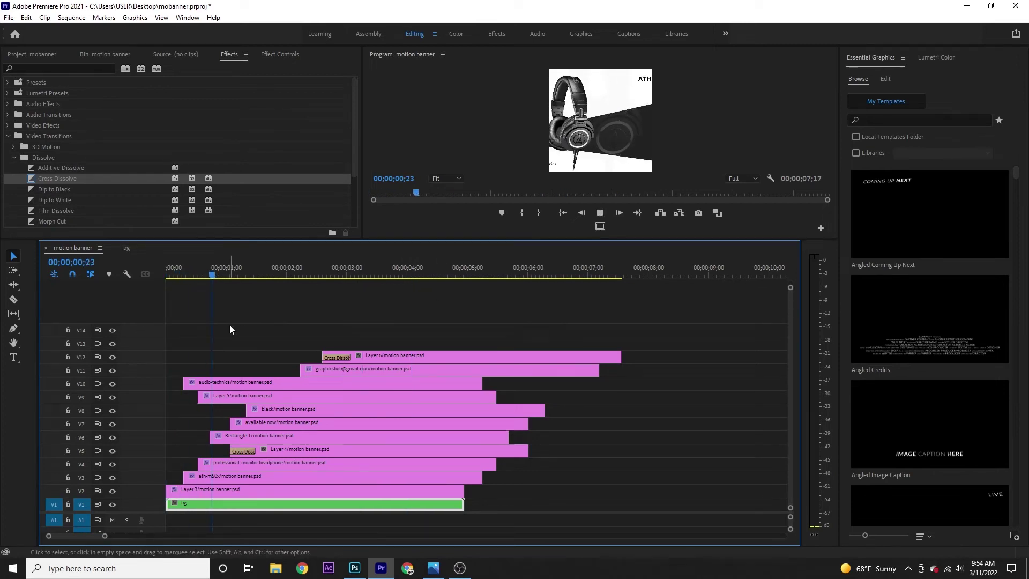
key("space")
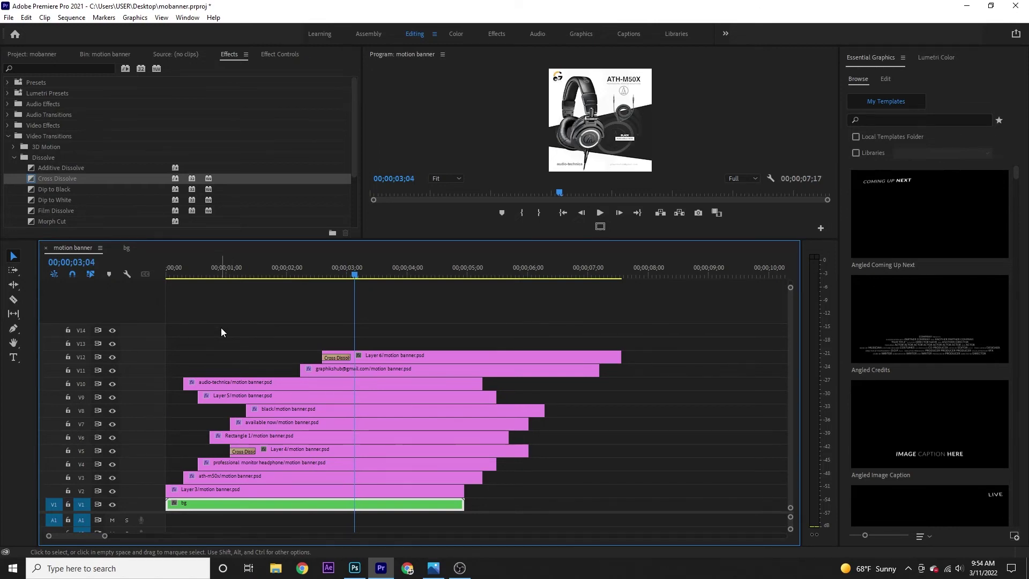
left_click_drag(355, 274, 248, 291)
key("Home")
key("space")
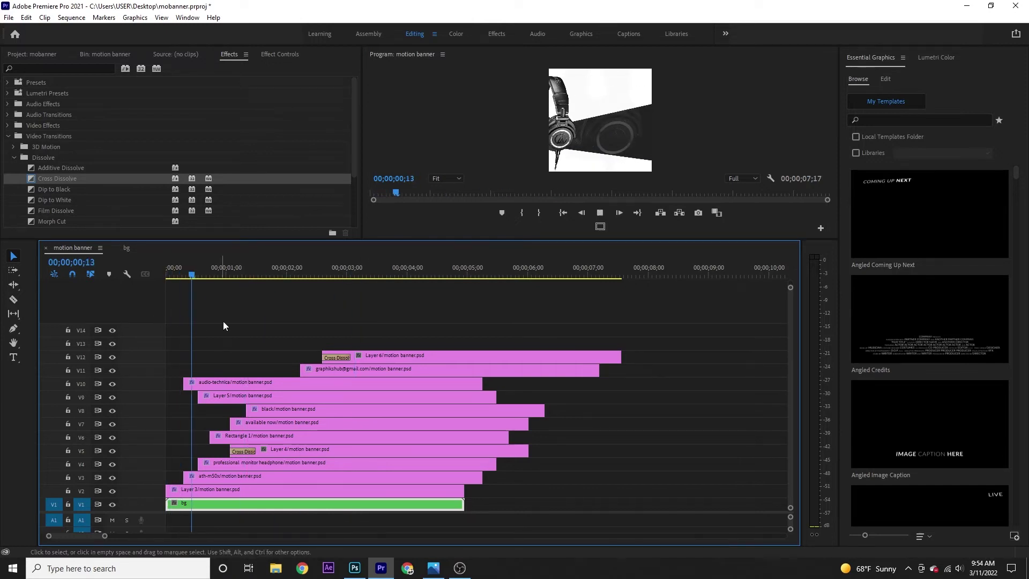
key("space")
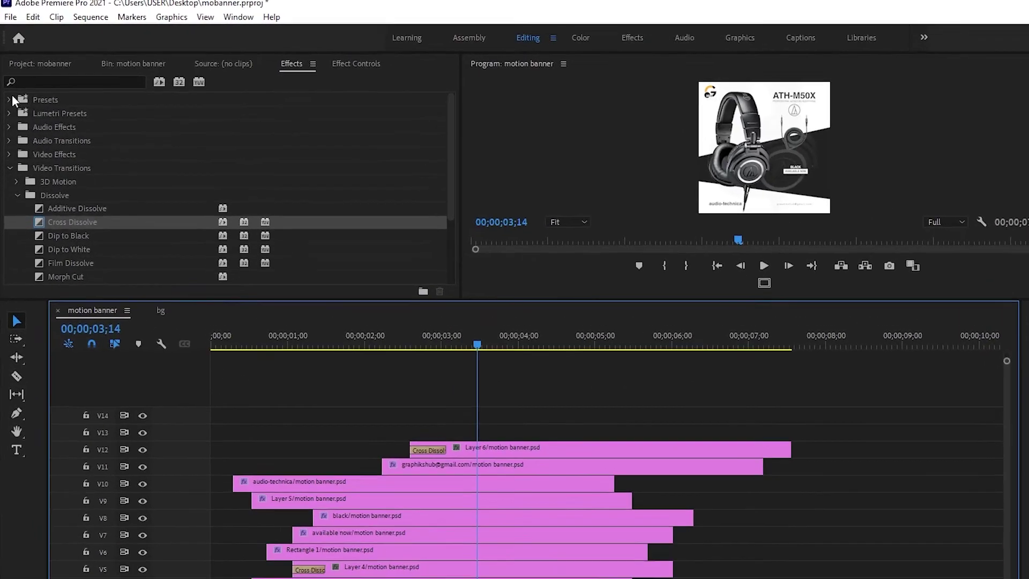
left_click(7, 82)
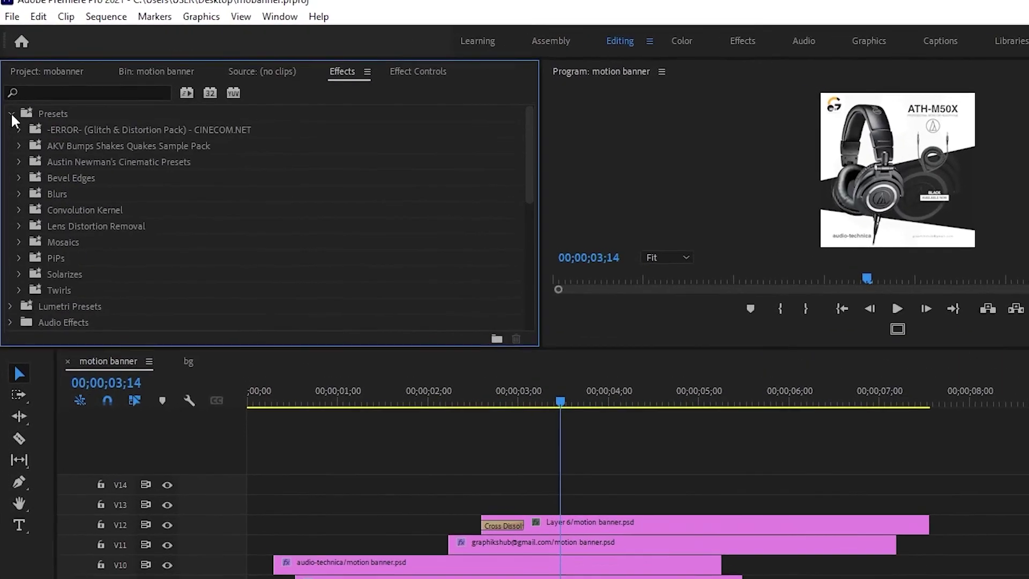
Step: Open the -ERROR- glitch pack and drag BLOCK DISTORTION onto the Layer 3 clip on V2
double_click(72, 134)
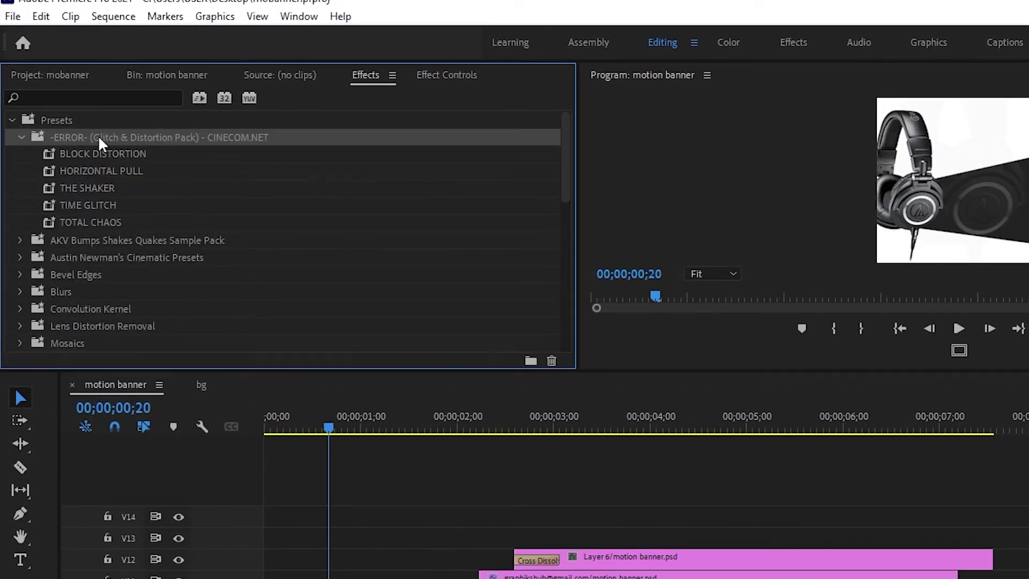
left_click(93, 224)
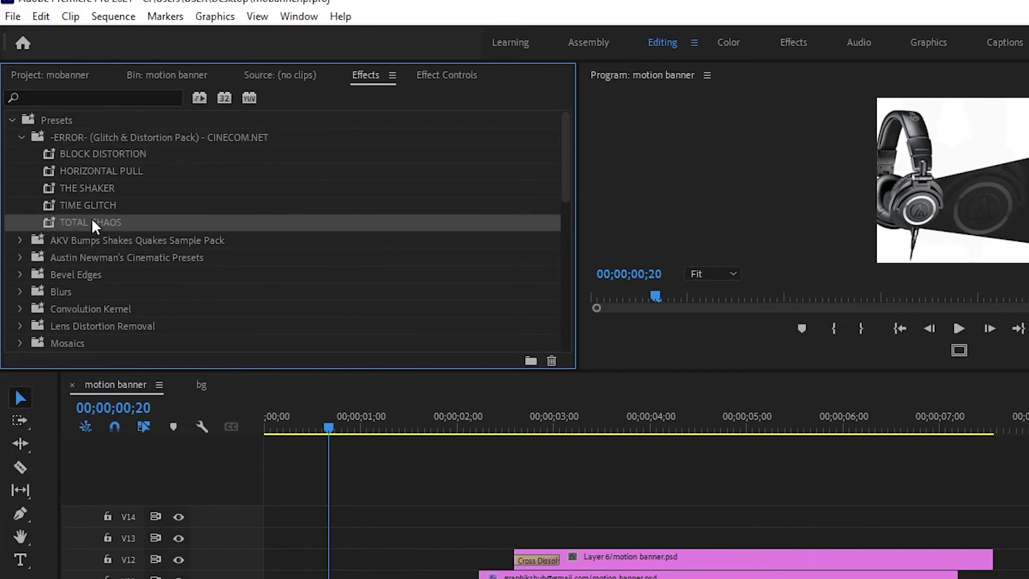
left_click(107, 153)
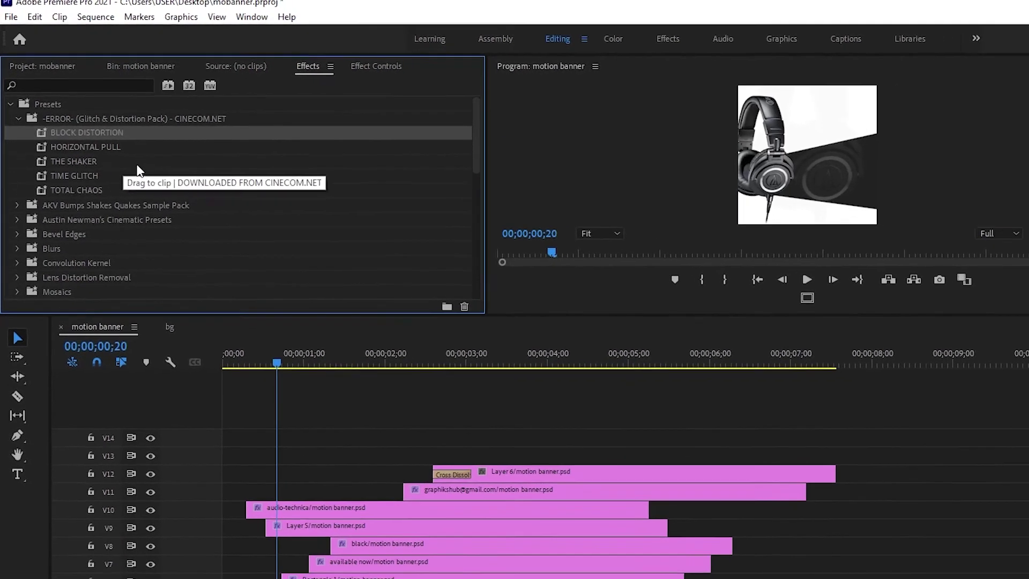
left_click_drag(78, 125, 211, 492)
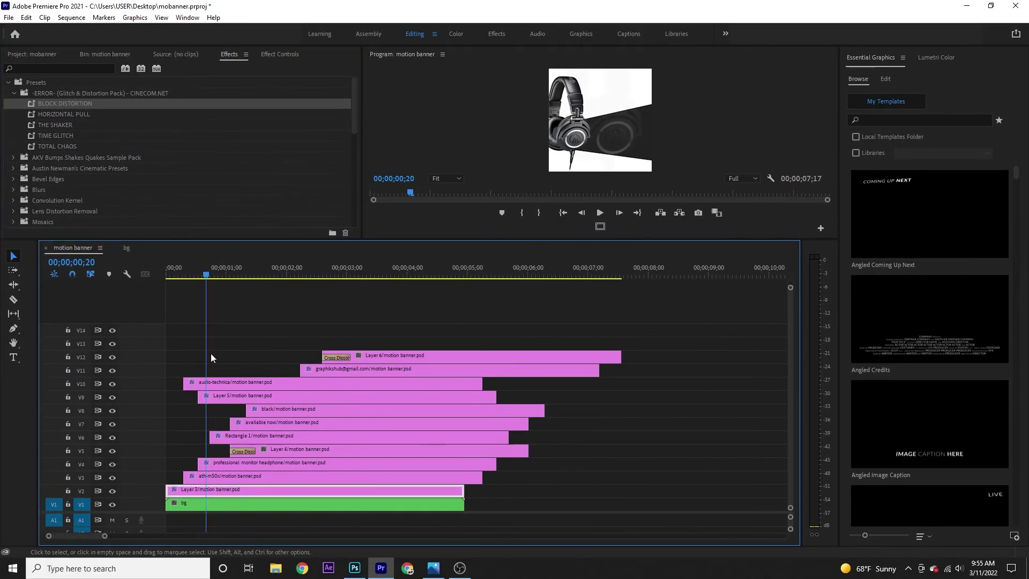
Step: Cut the Layer 3 clip on V2 into three pieces at about 02;03 and 03;01
key("Home")
key("space")
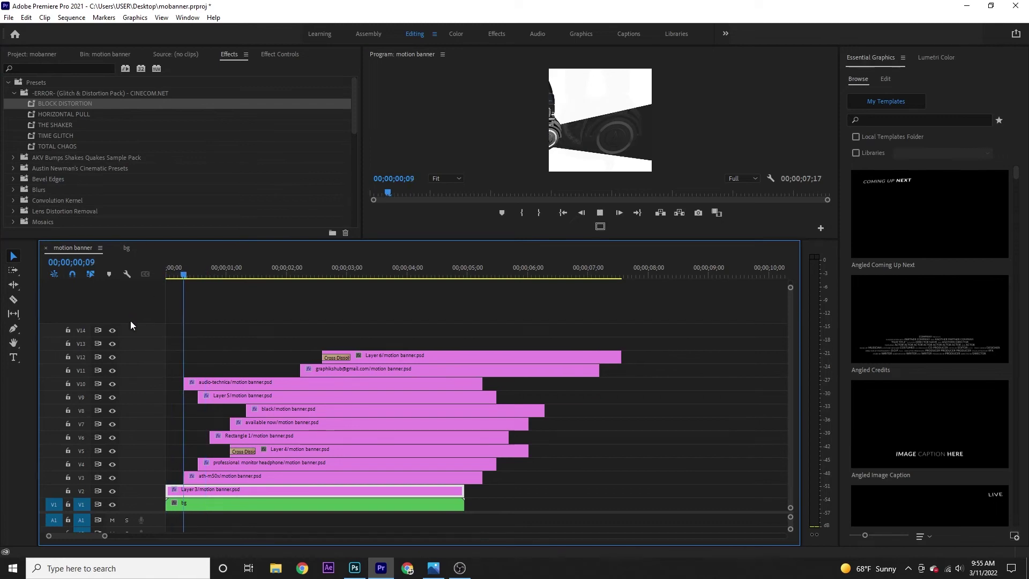
key("space")
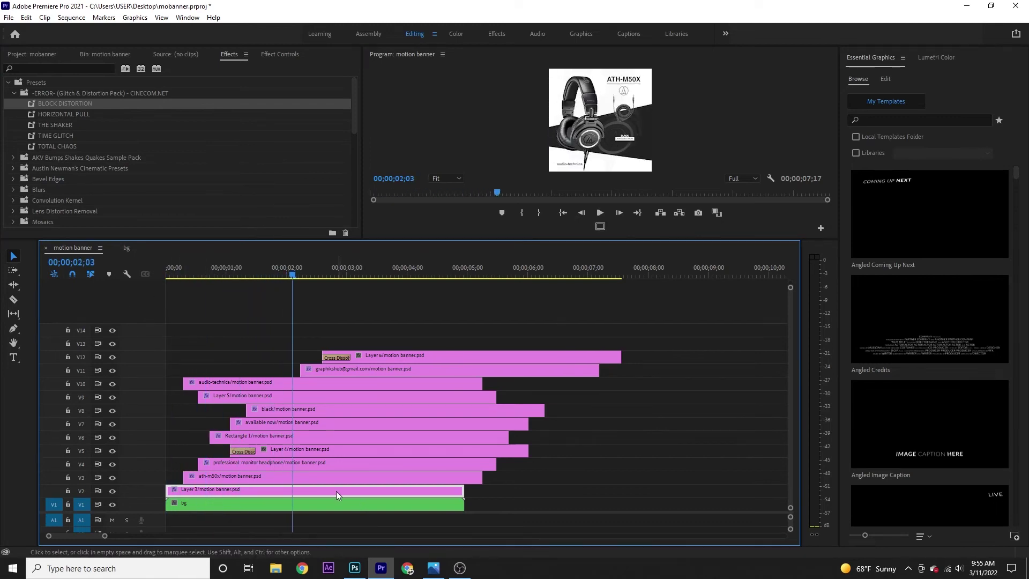
key("ctrl+k")
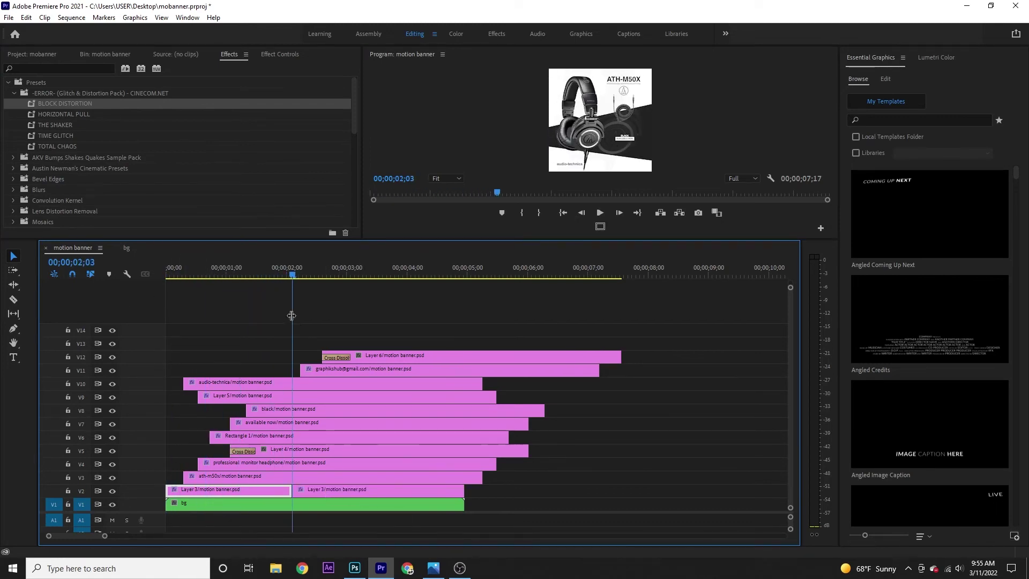
left_click_drag(294, 273, 366, 289)
left_click(364, 494)
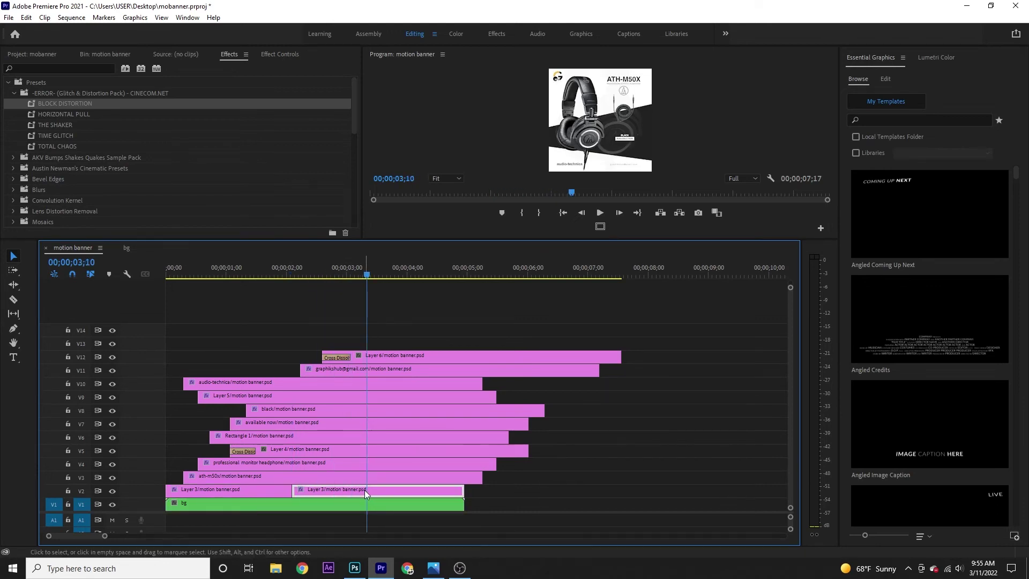
key("ctrl+k")
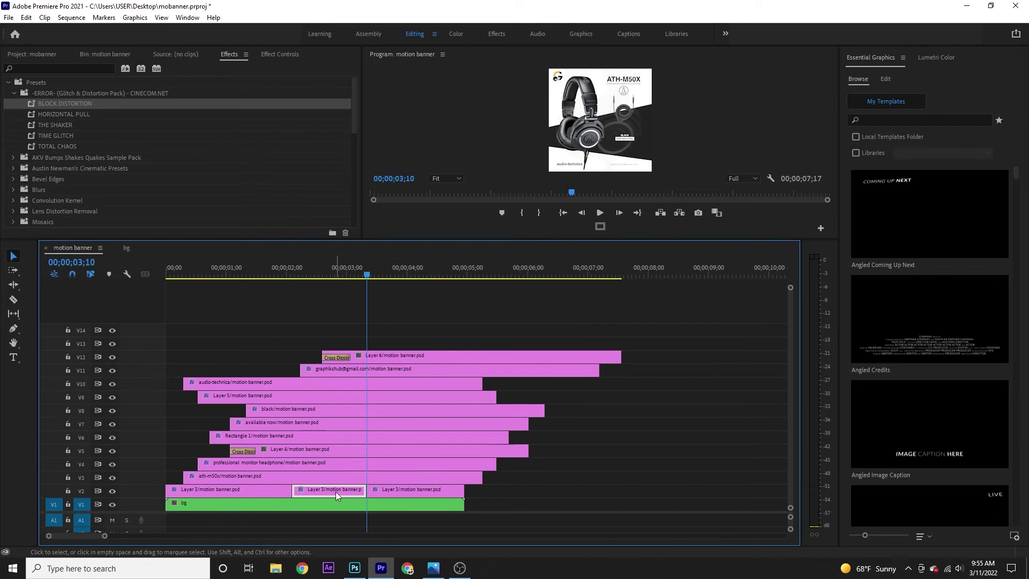
Step: Apply BLOCK DISTORTION to the middle Layer 3 piece and play back the glitch
left_click_drag(37, 102, 322, 490)
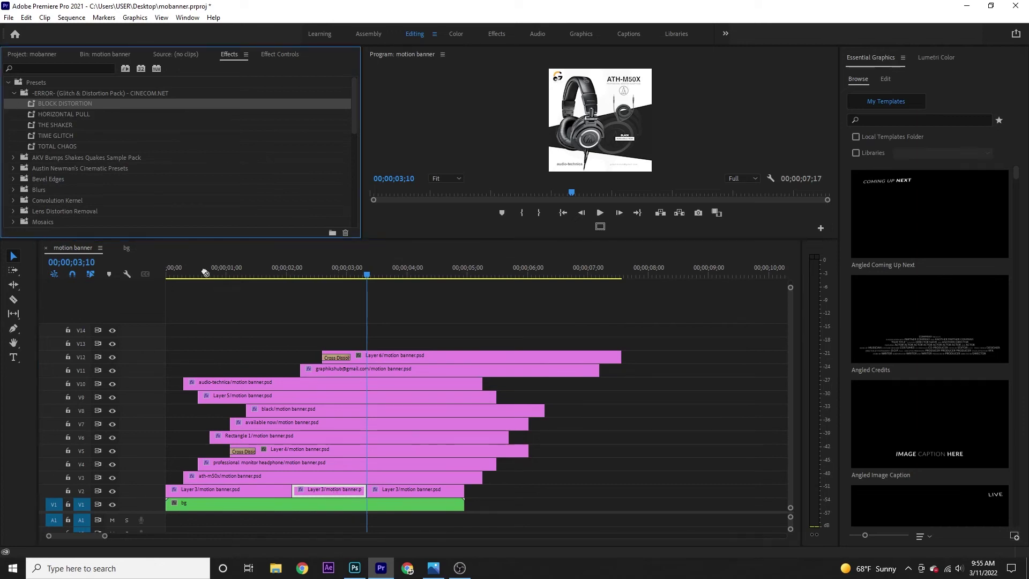
left_click_drag(346, 272, 220, 300)
left_click(273, 489)
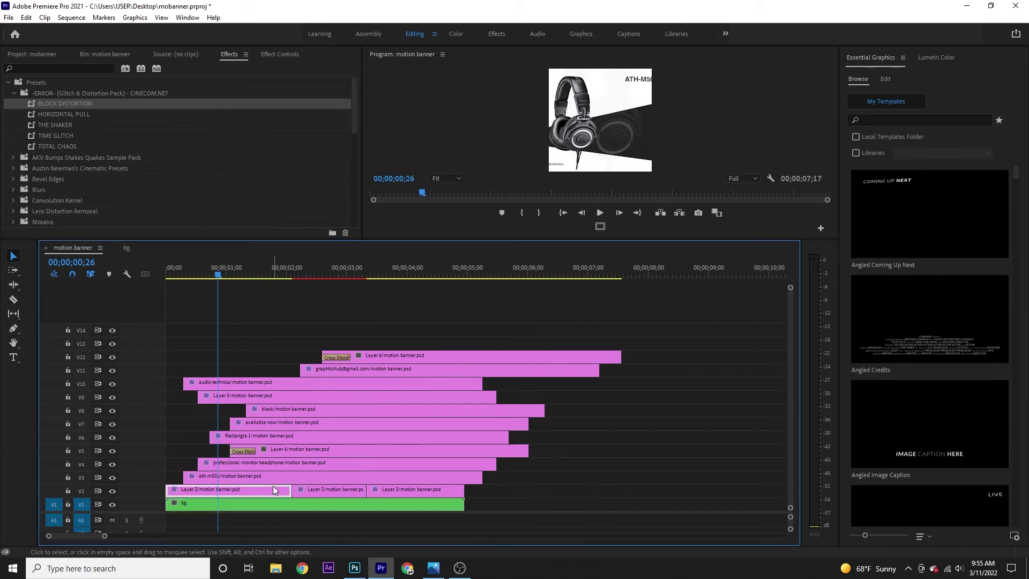
left_click(378, 492)
left_click(338, 496)
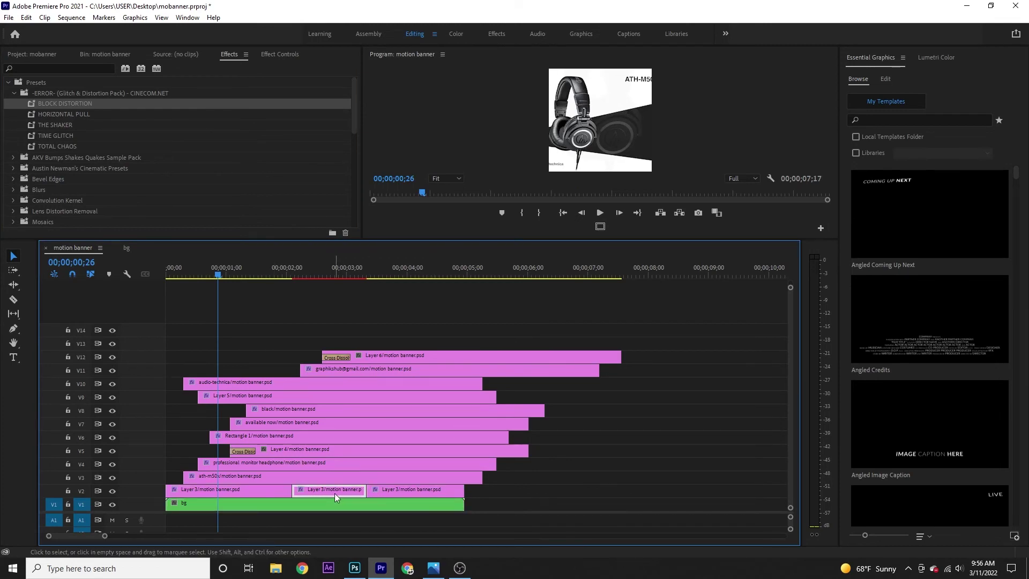
key("space")
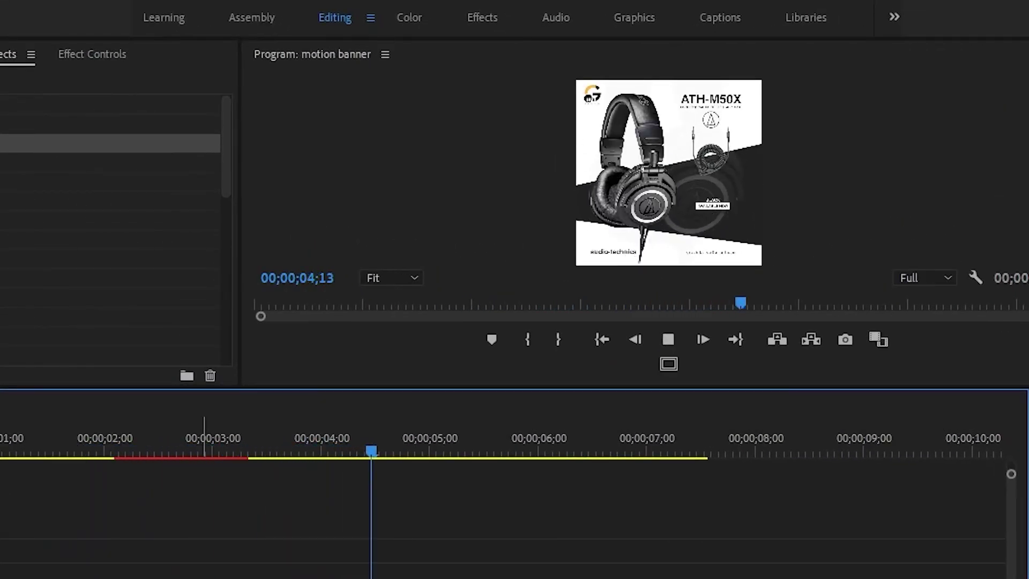
Step: Cut all layer clips at 4;29, delete the tails, extend them to ~6;00, then open bg
mouse_move(463, 490)
left_mouse_down()
mouse_move(528, 490)
mouse_move(464, 490)
left_mouse_up()
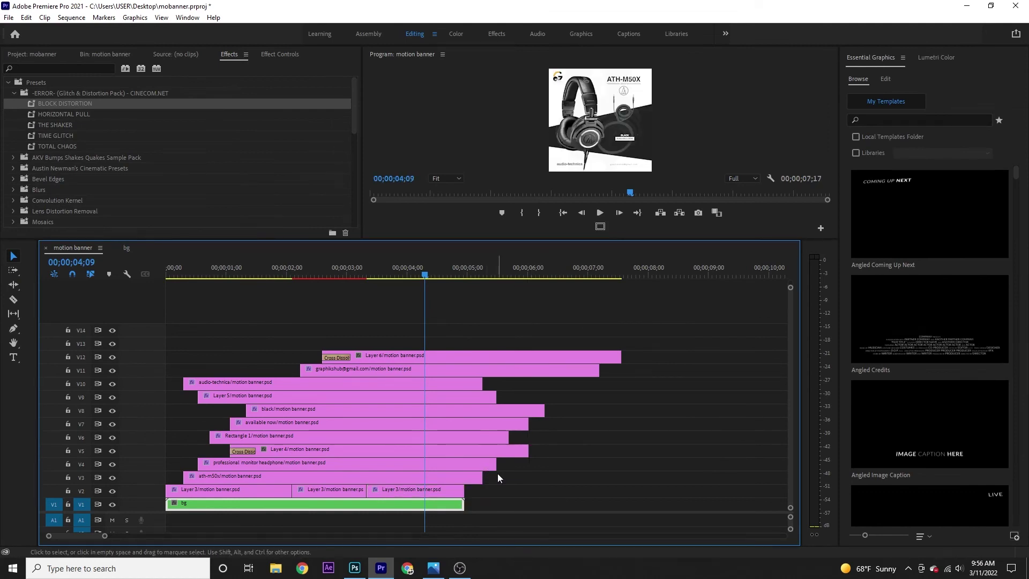
left_click_drag(692, 300, 463, 463)
key("ctrl+k")
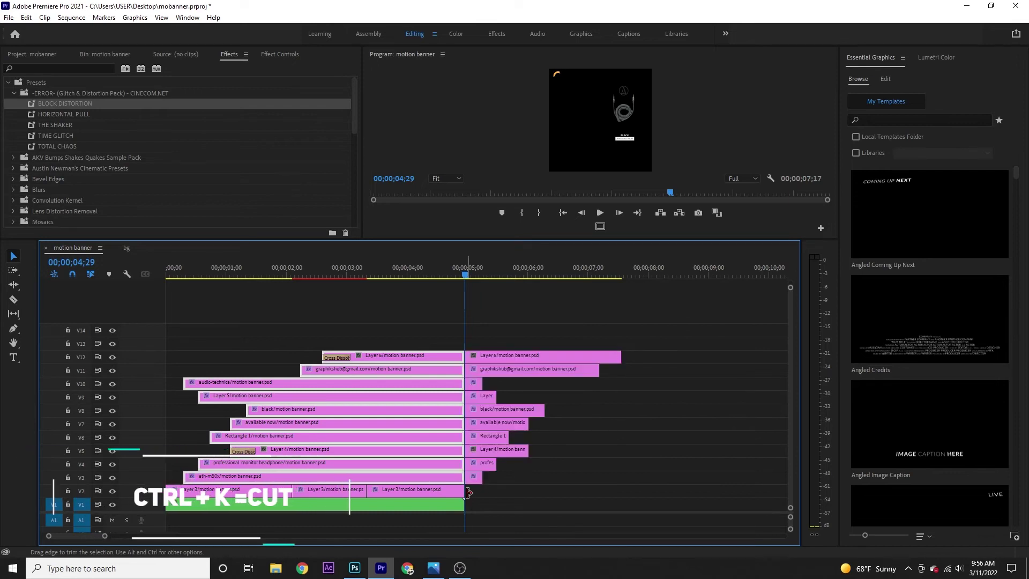
left_click_drag(574, 322, 481, 490)
key("Delete")
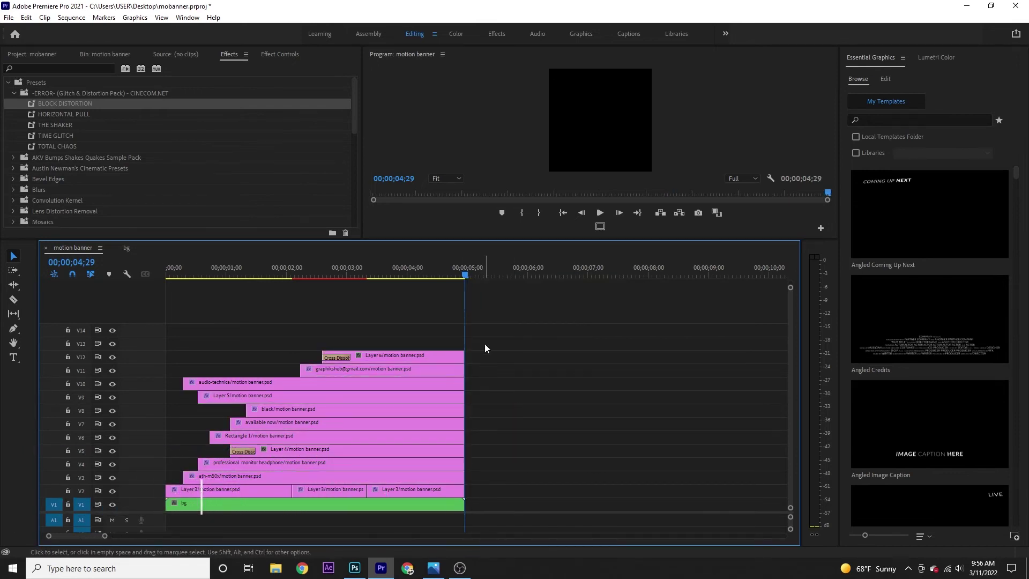
mouse_move(485, 348)
left_mouse_down()
mouse_move(460, 494)
mouse_move(531, 495)
left_mouse_up()
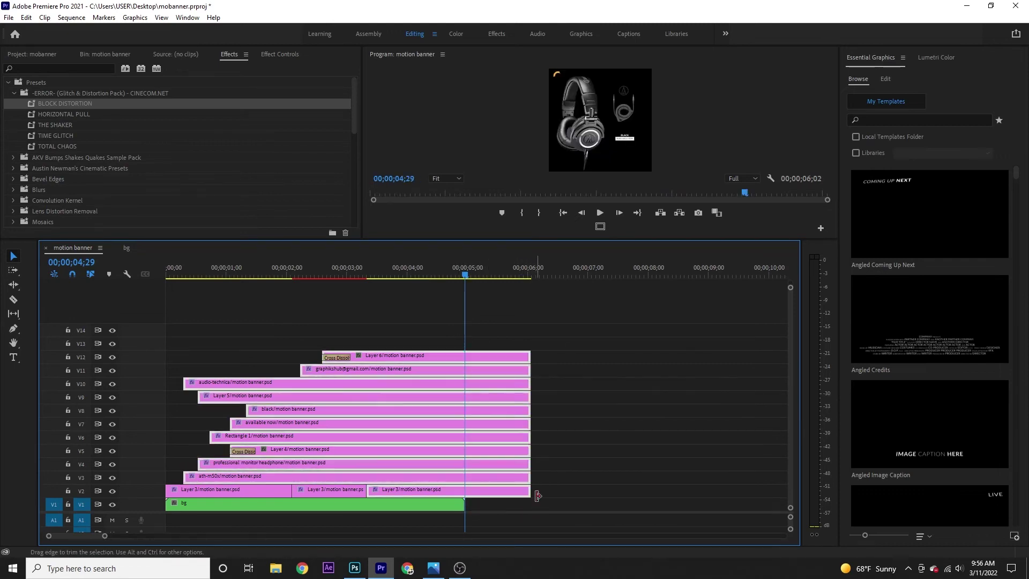
double_click(288, 505)
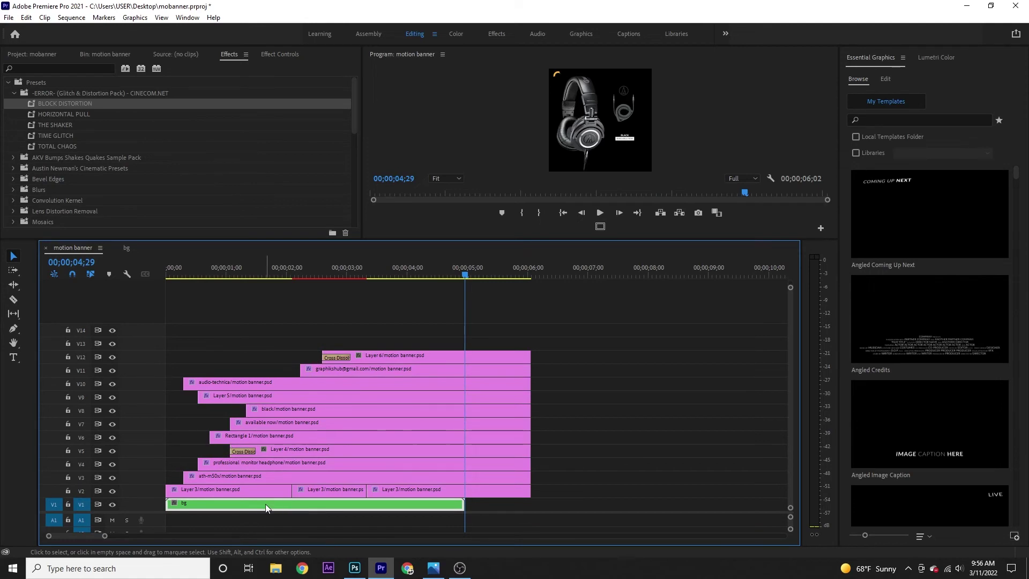
left_click_drag(502, 348, 428, 429)
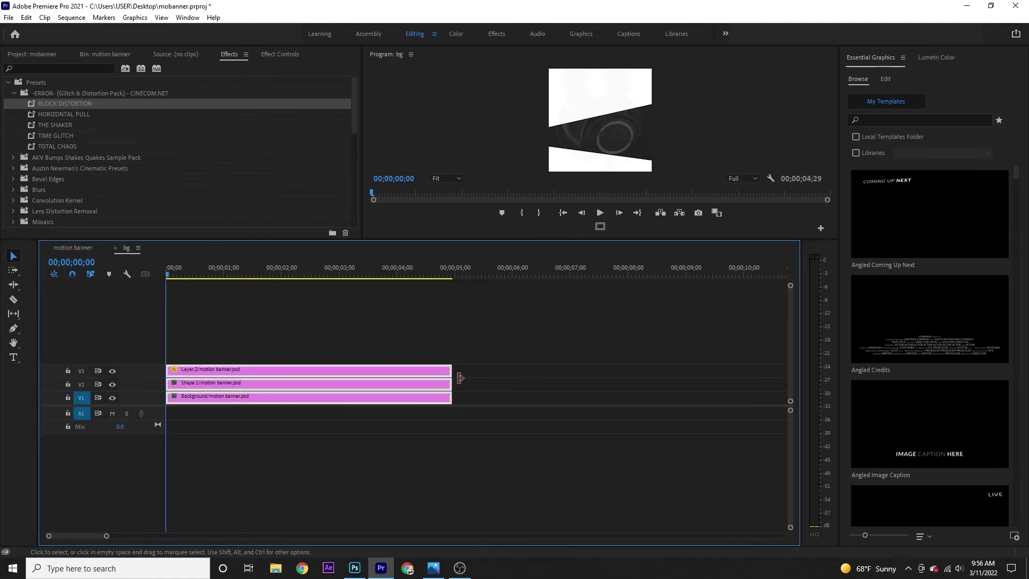
Step: Lengthen the three bg sequence clips to 9;18, then trim the bg clip on V1 to 6;00
left_click_drag(455, 381, 720, 381)
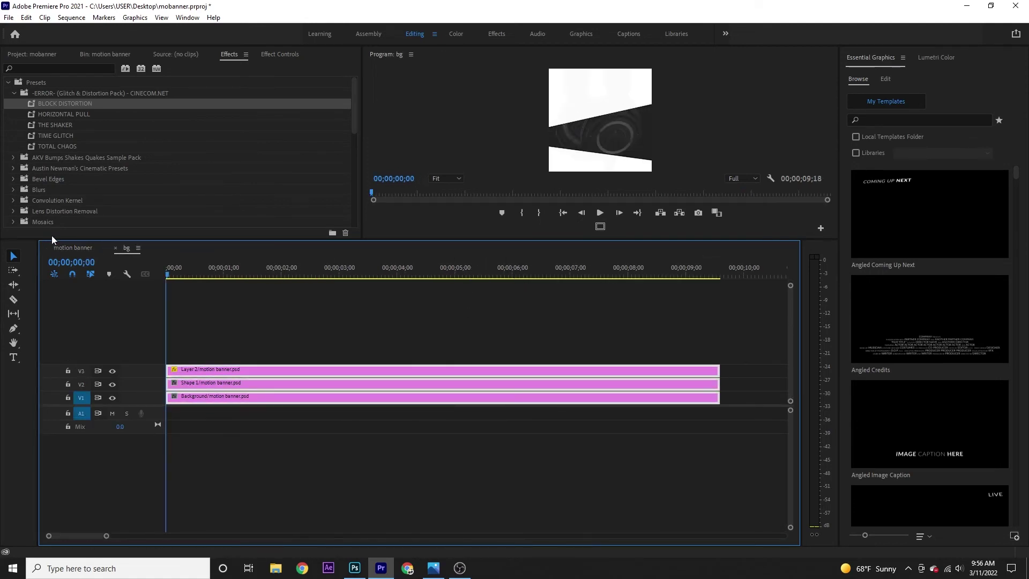
left_click(80, 247)
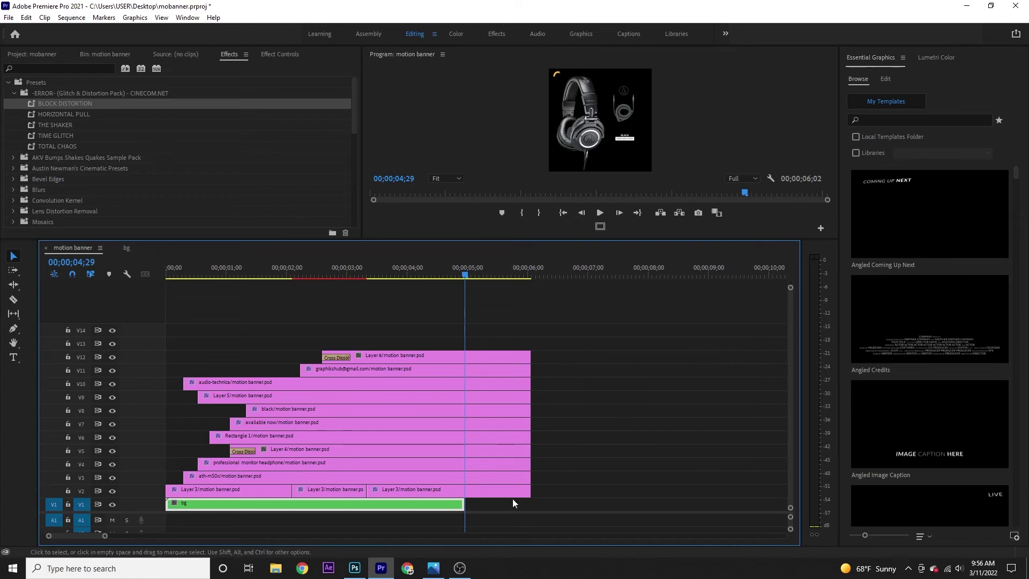
left_click_drag(465, 503, 530, 504)
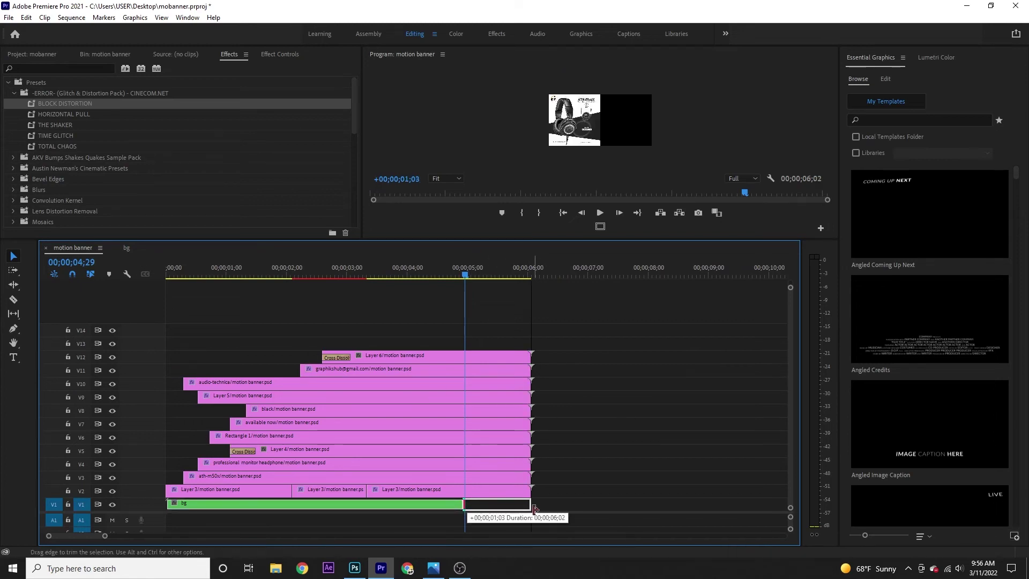
key("End")
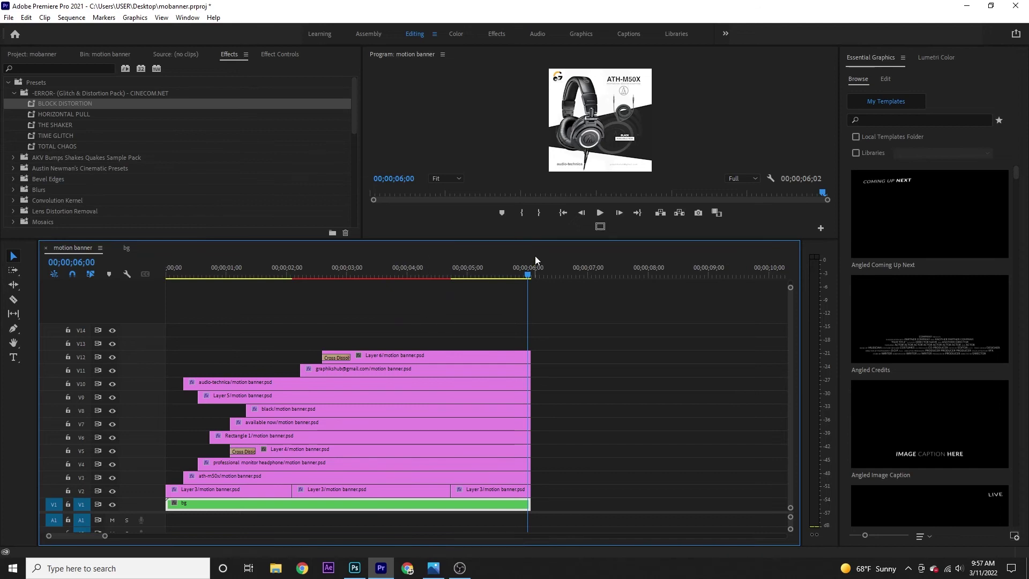
left_click_drag(528, 274, 220, 363)
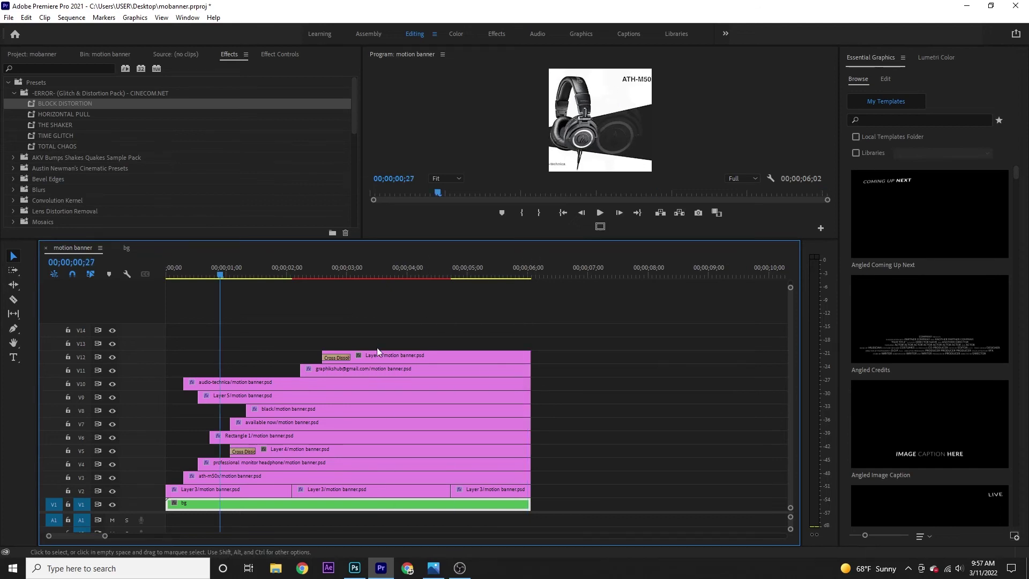
left_click_drag(551, 316, 197, 501)
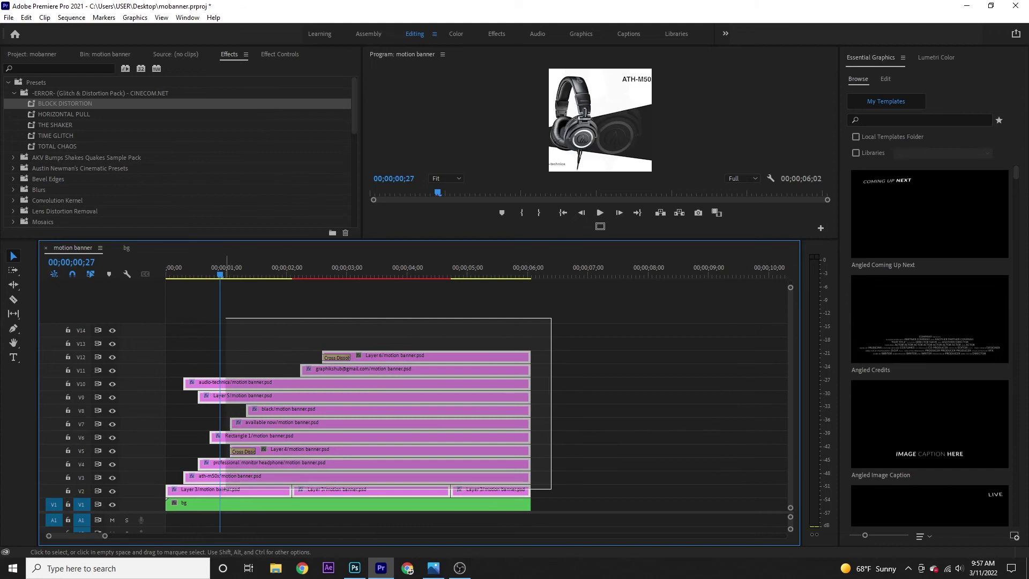
Step: Nest the V2–V12 layer clips into one clip named Nested Sequence 02
right_click(201, 493)
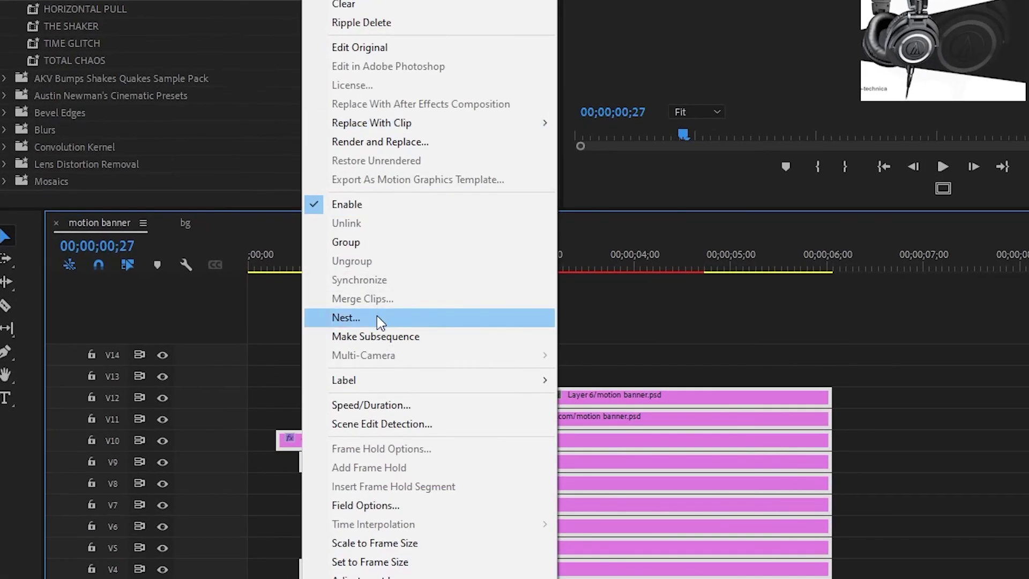
left_click(377, 319)
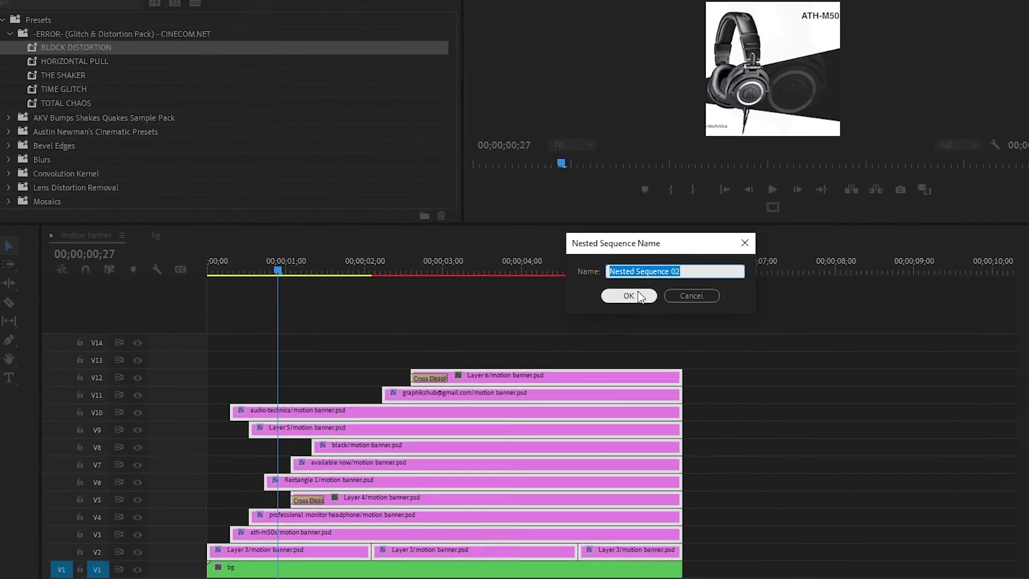
left_click(789, 302)
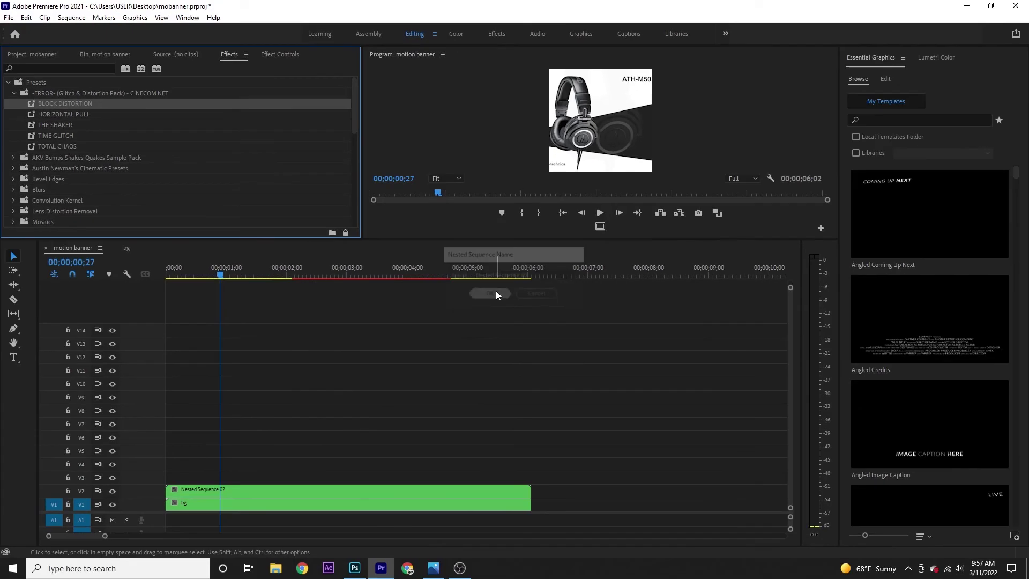
left_click(222, 488)
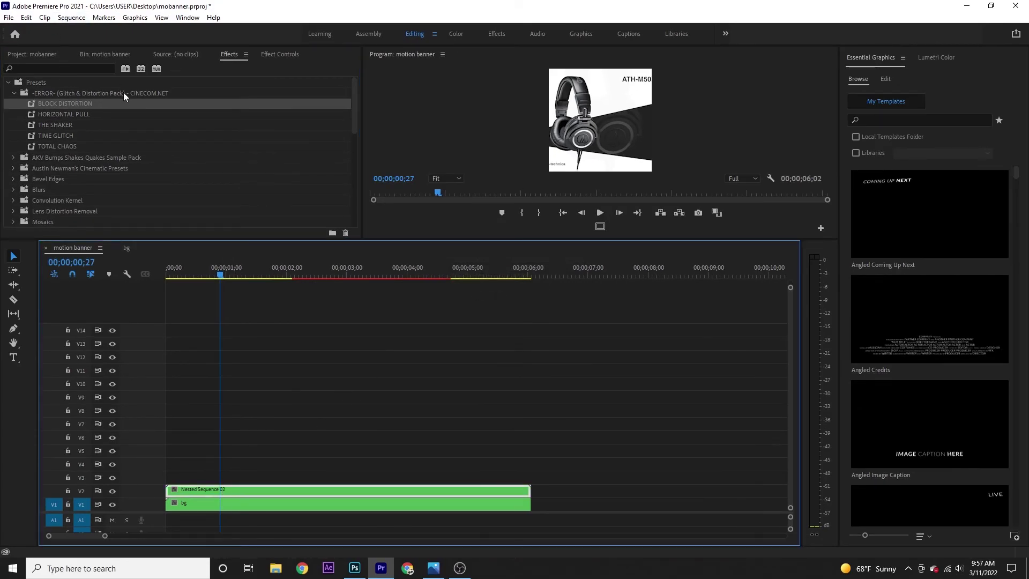
Step: Search the effects for 'time' and apply Posterize Time to Nested Sequence 02
left_click(55, 68)
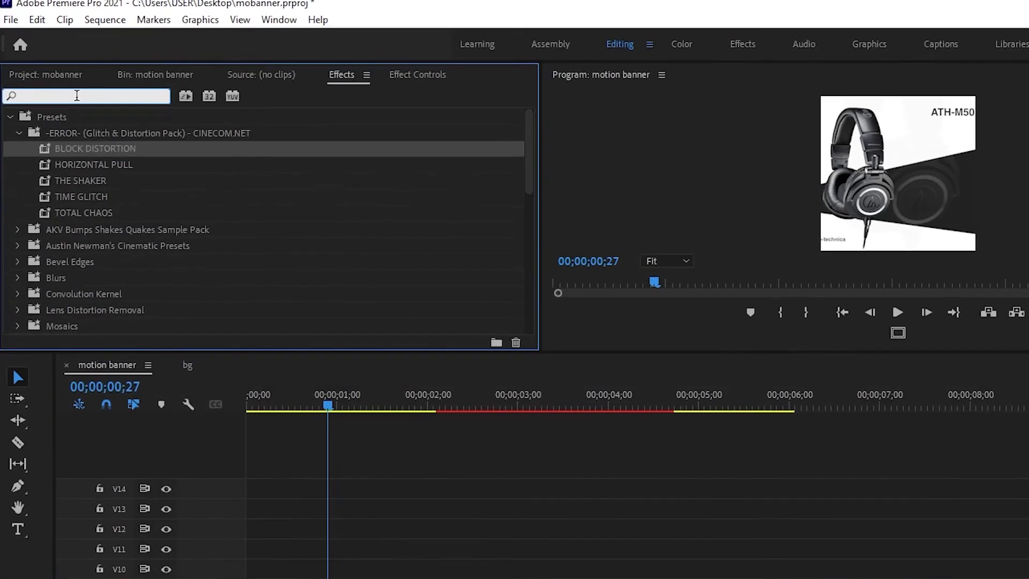
type("time")
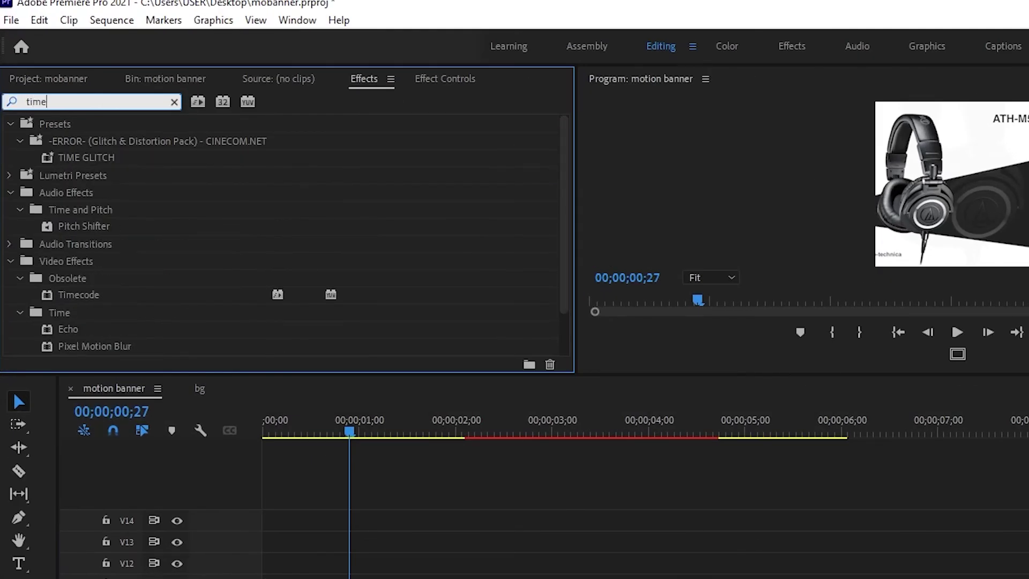
scroll(456, 223, "down", 3)
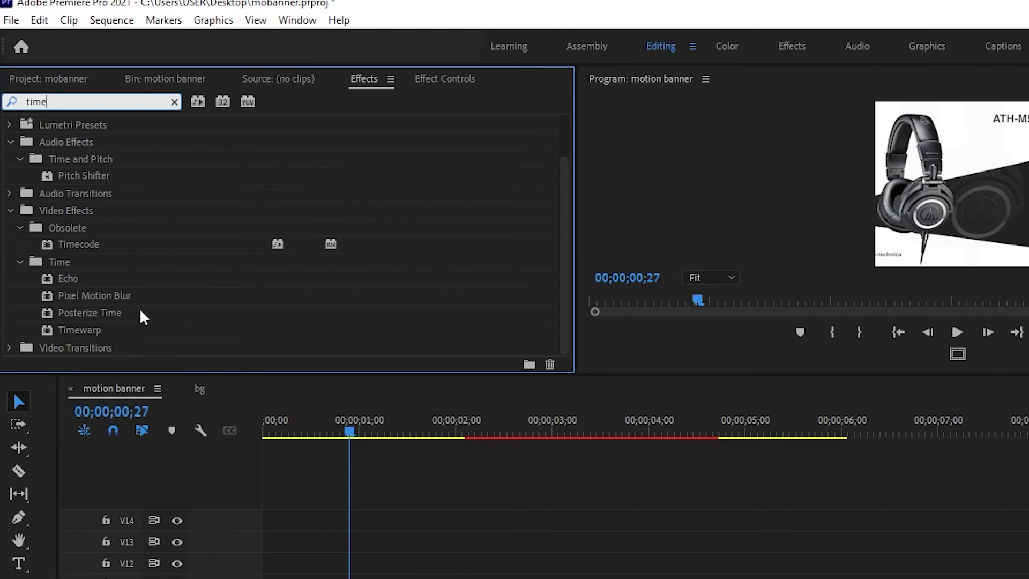
mouse_move(67, 313)
left_mouse_down()
mouse_move(242, 561)
mouse_move(204, 492)
left_mouse_up()
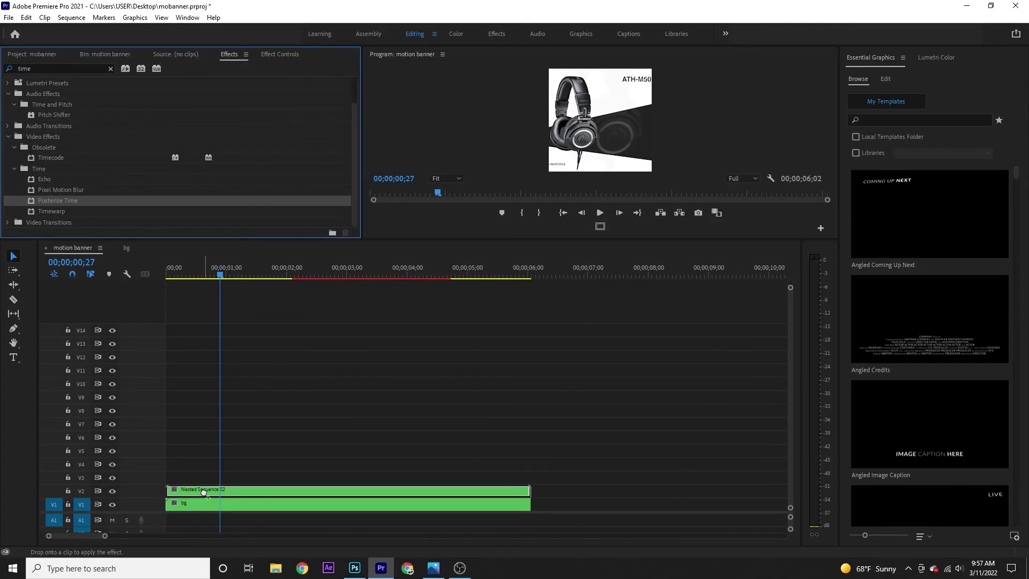
left_click_drag(426, 240, 427, 418)
Step: Play the banner from the start and view the nested clip's effect settings
left_click_drag(222, 443, 133, 467)
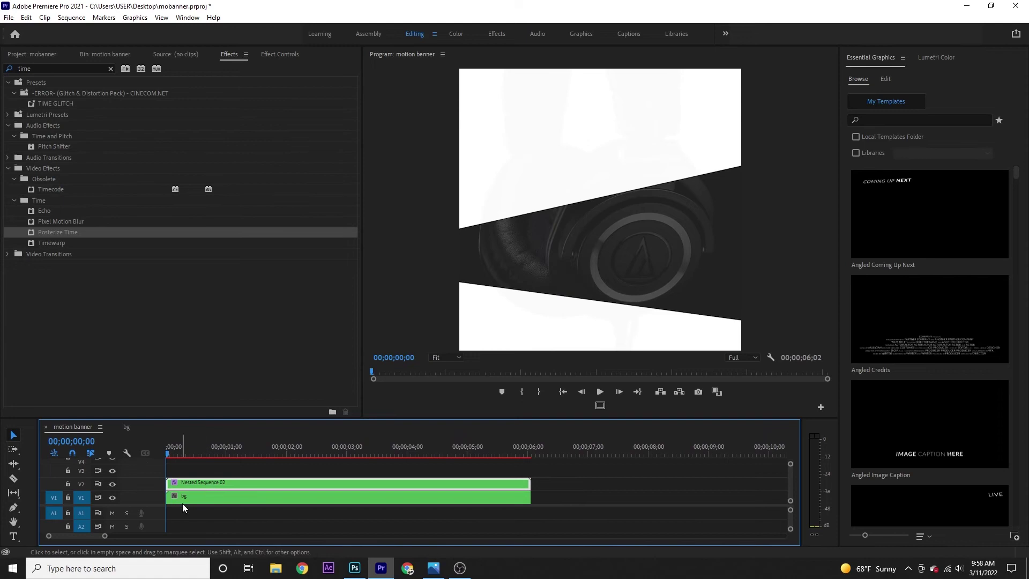
key("space")
key("space")
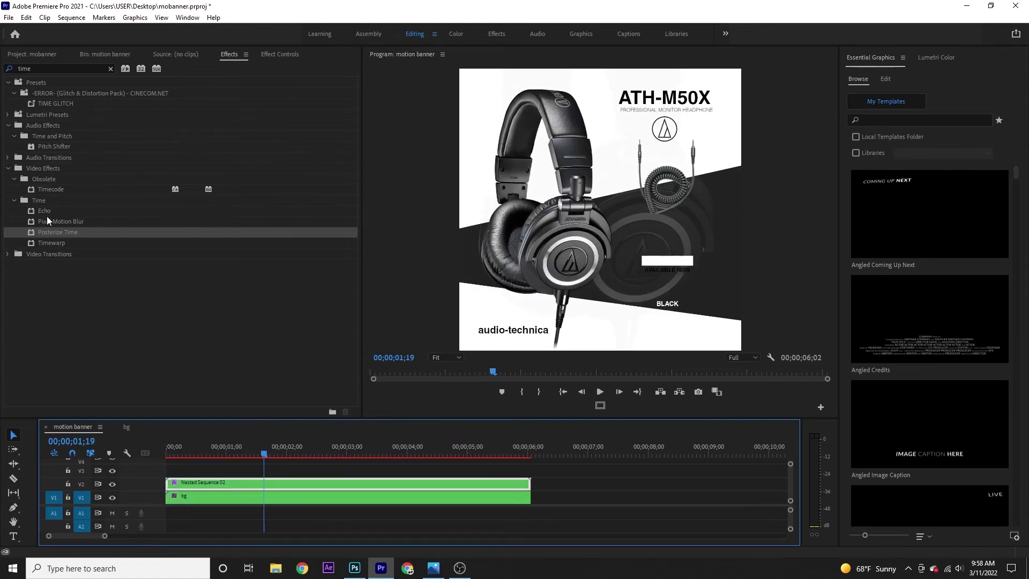
left_click(287, 55)
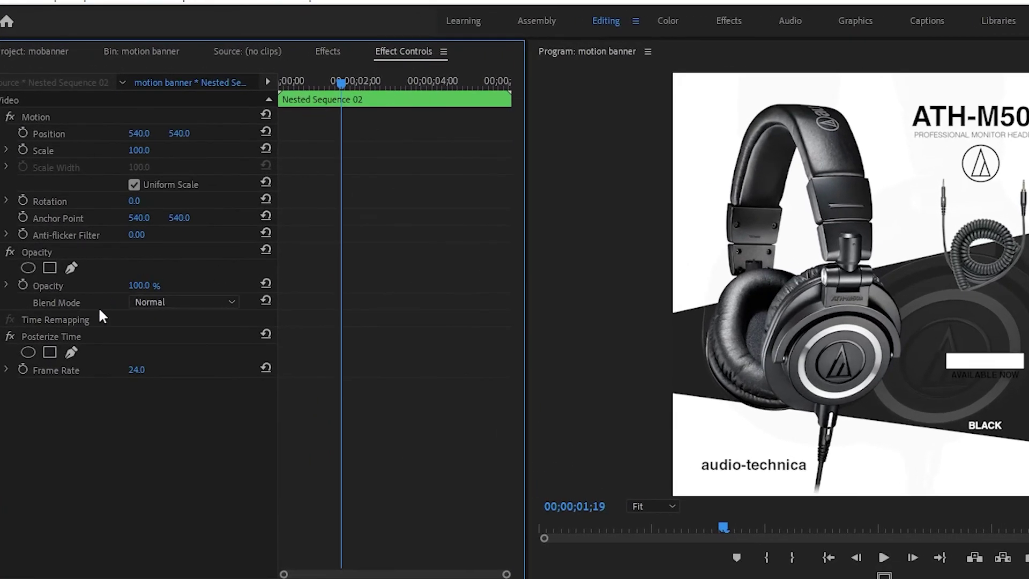
Step: Set the Posterize Time frame rate on Nested Sequence 02 to 8
left_click(134, 369)
type("12")
key("Return")
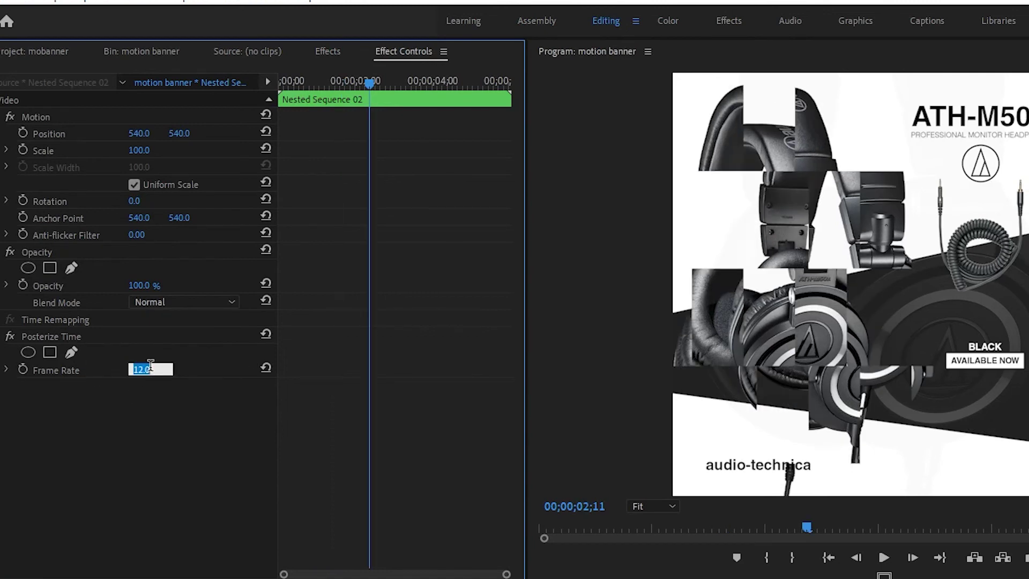
key("Return")
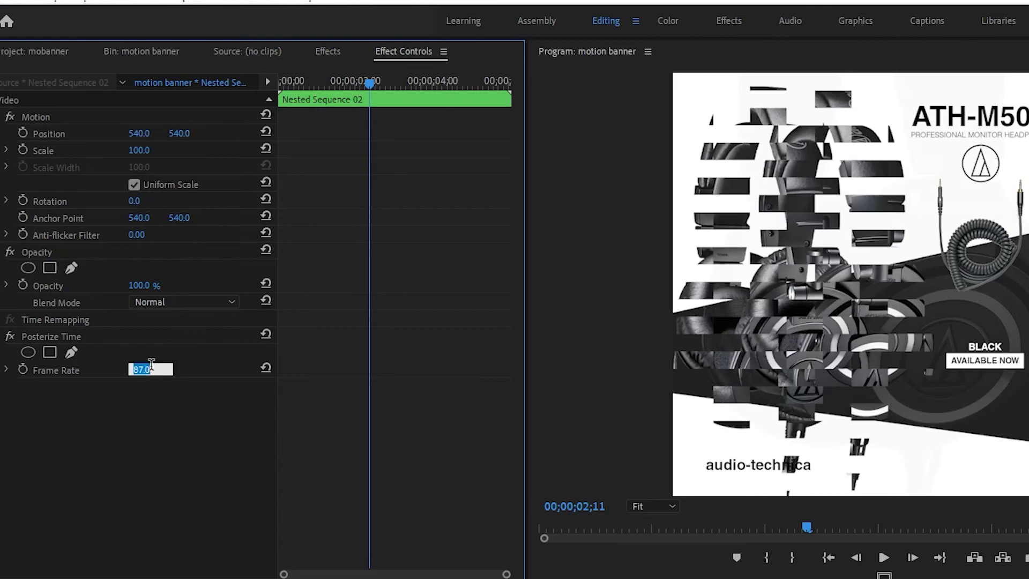
key("Return")
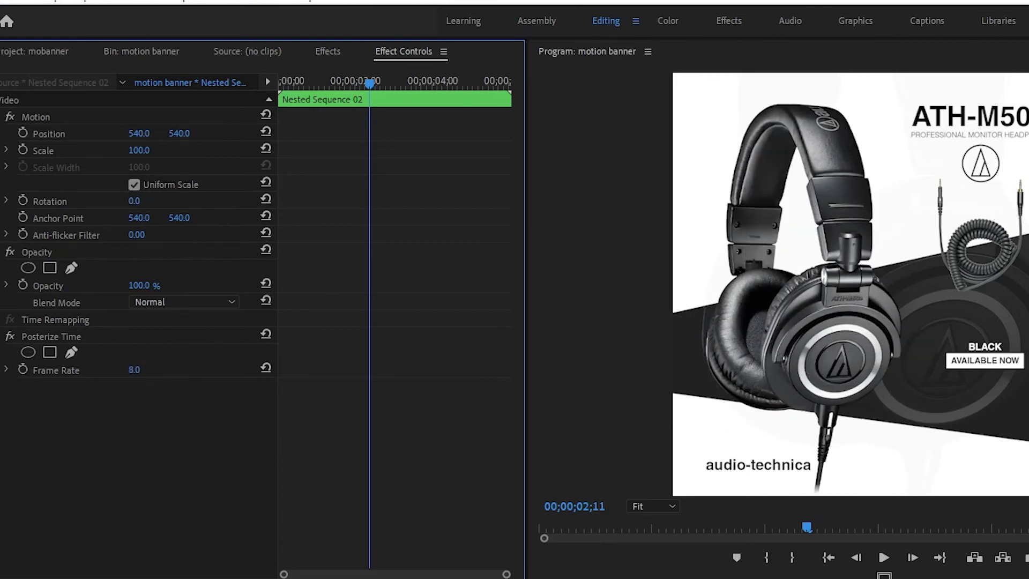
Step: Preview the choppier animation from the start of the sequence, then stop playback
key("Home")
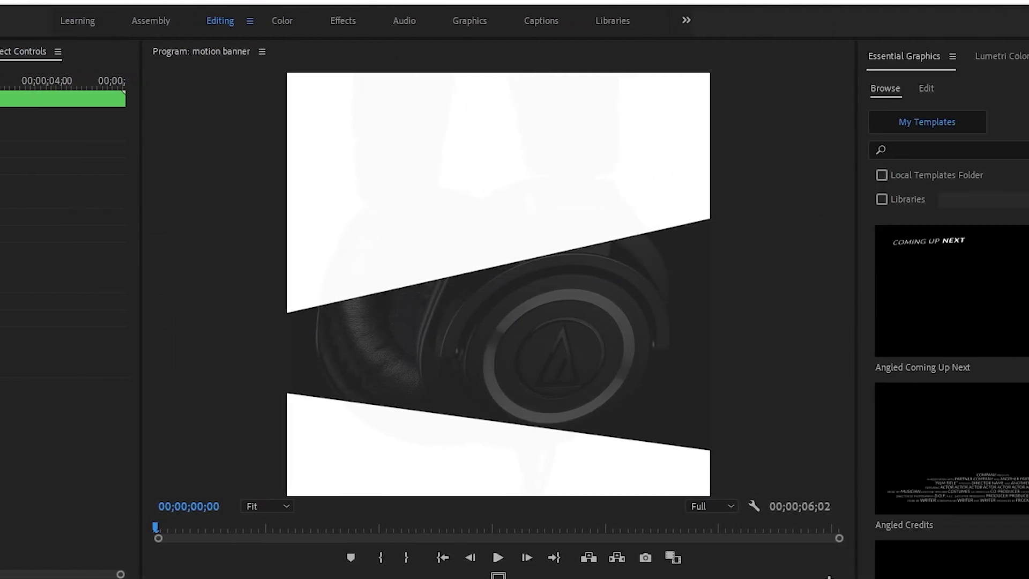
key("space")
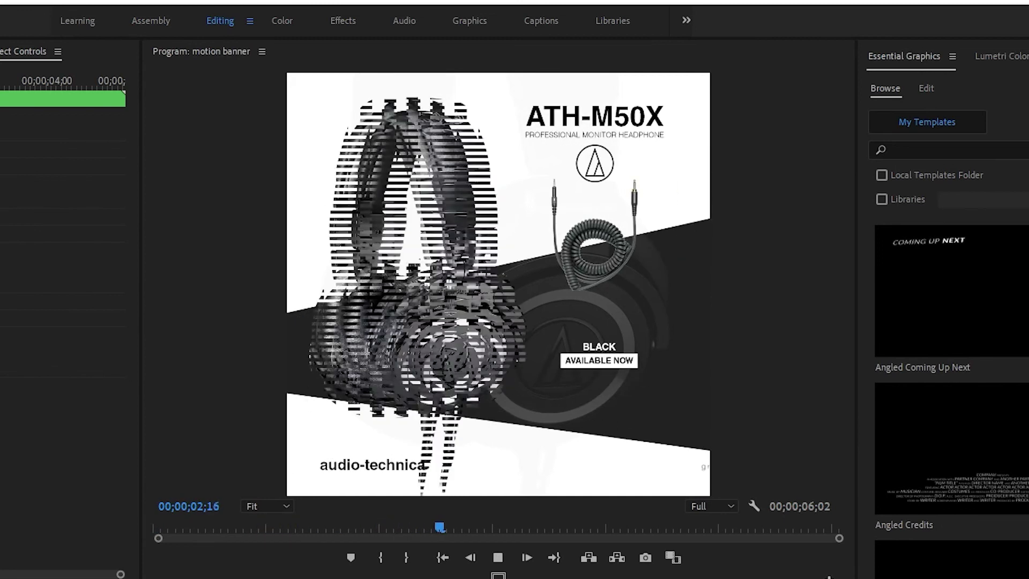
key("space")
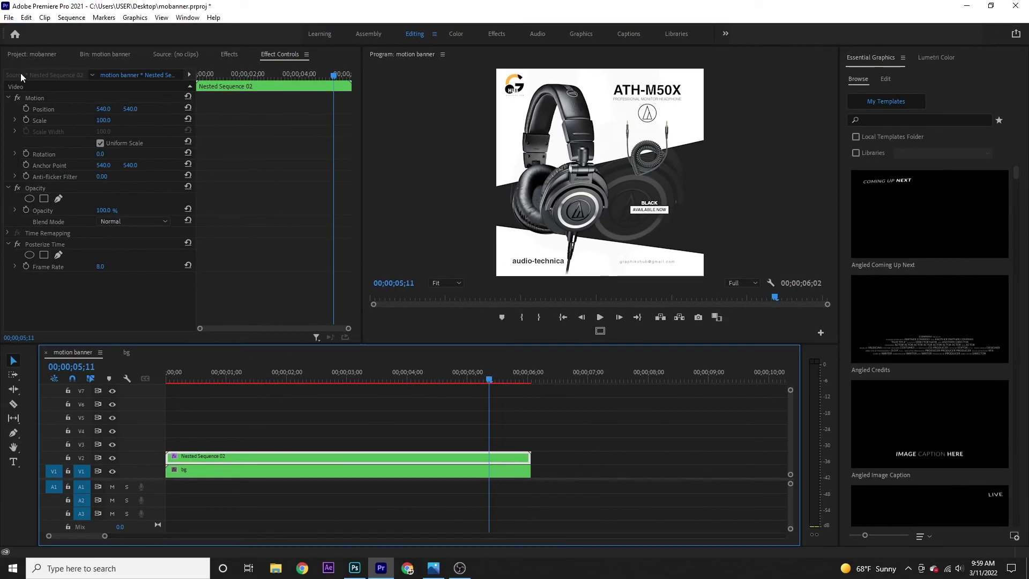
Step: Import videoplayback (5) from Downloads and place it on V3 above Nested Sequence 02
left_click(37, 55)
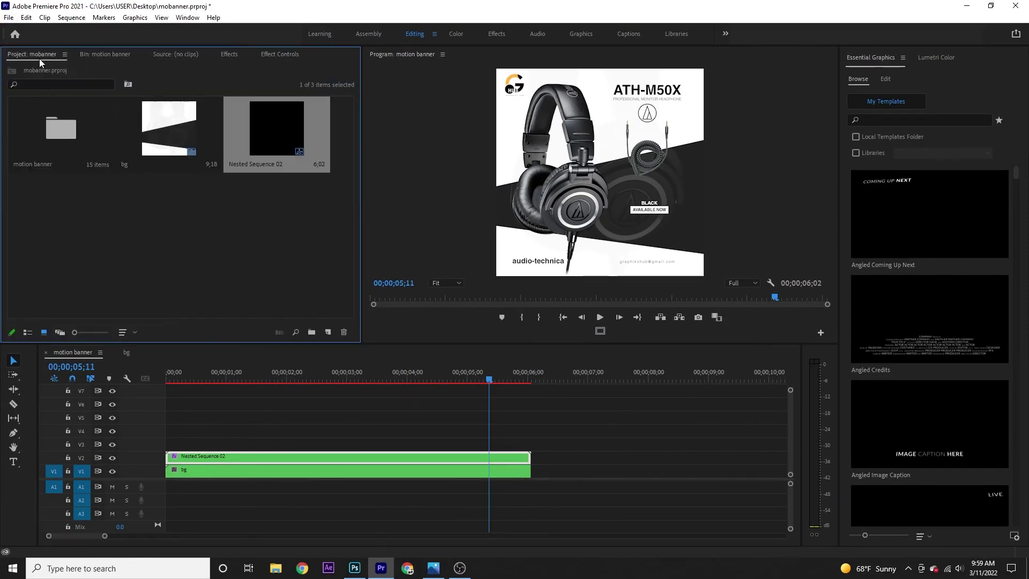
double_click(175, 230)
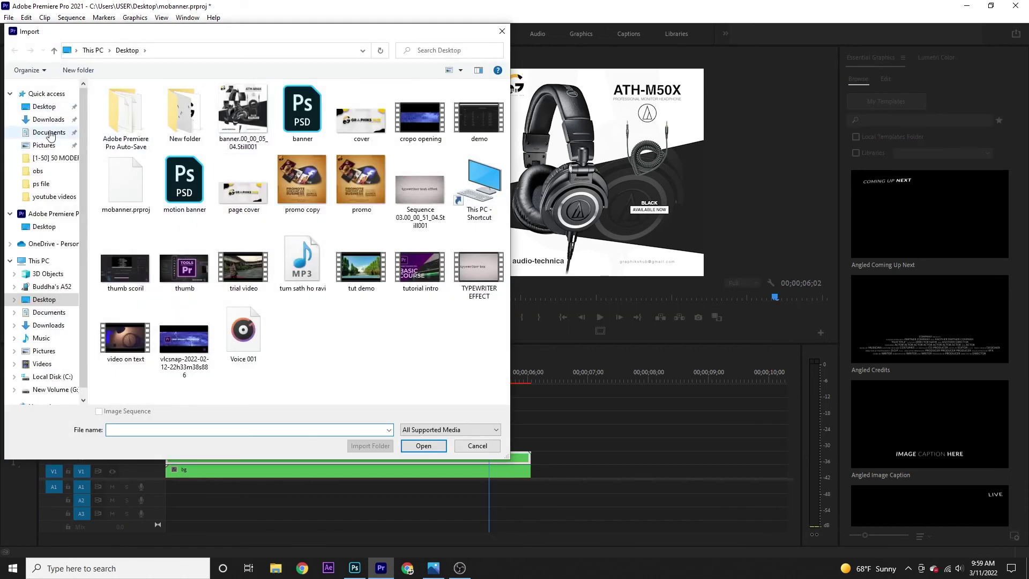
left_click(48, 119)
scroll(416, 355, "down", 10)
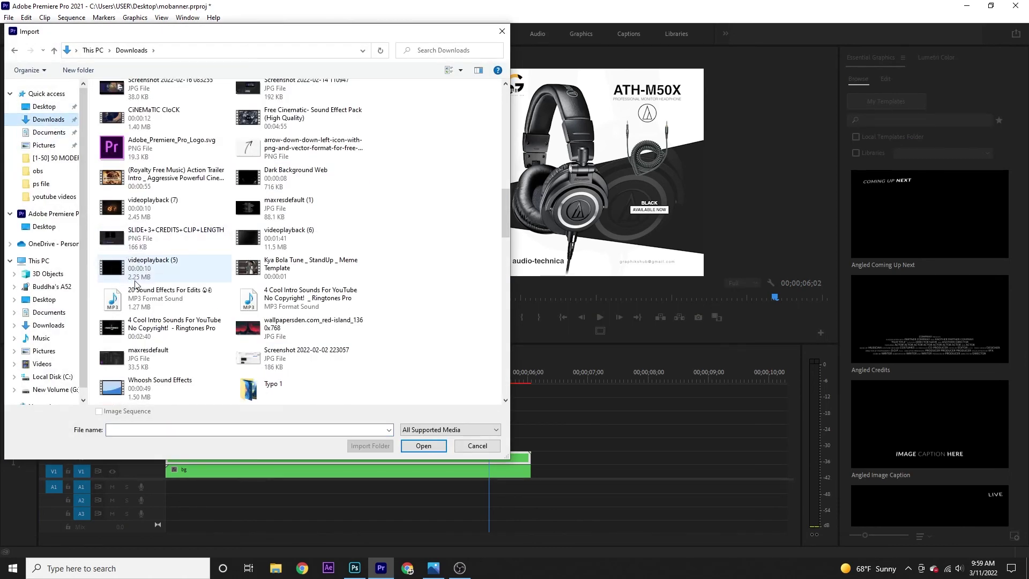
left_click(137, 268)
left_click(424, 445)
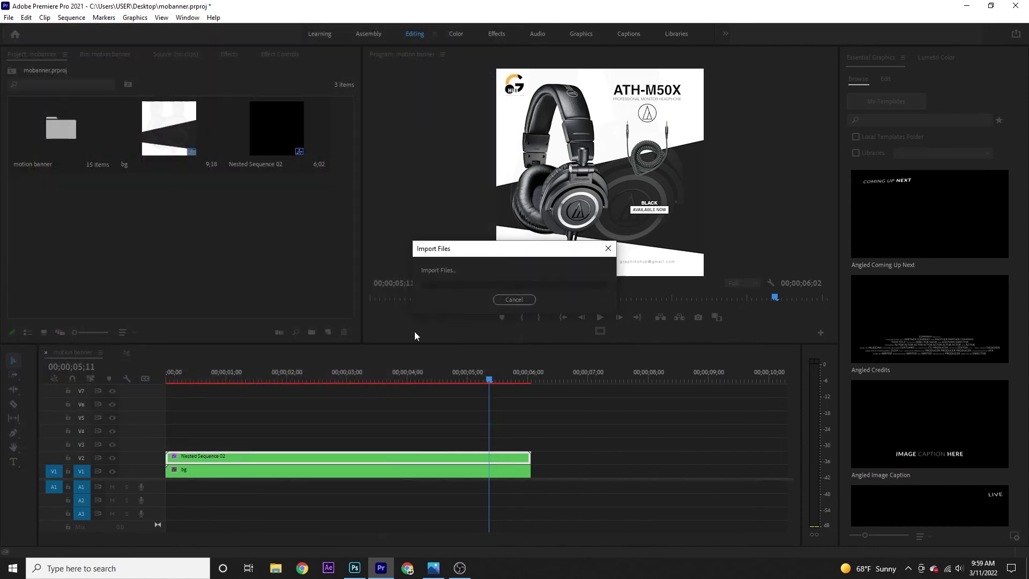
mouse_move(310, 123)
left_mouse_down()
mouse_move(176, 422)
mouse_move(177, 443)
left_mouse_up()
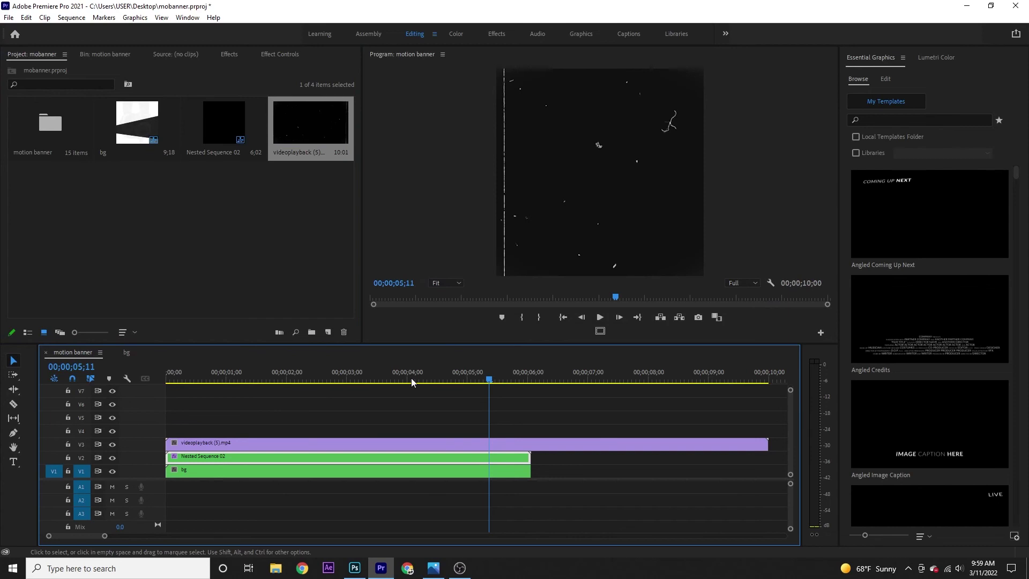
Step: Select the dust clip near the sequence start and bring up the Lumetri Color settings
left_click_drag(488, 377, 202, 377)
left_click(224, 441)
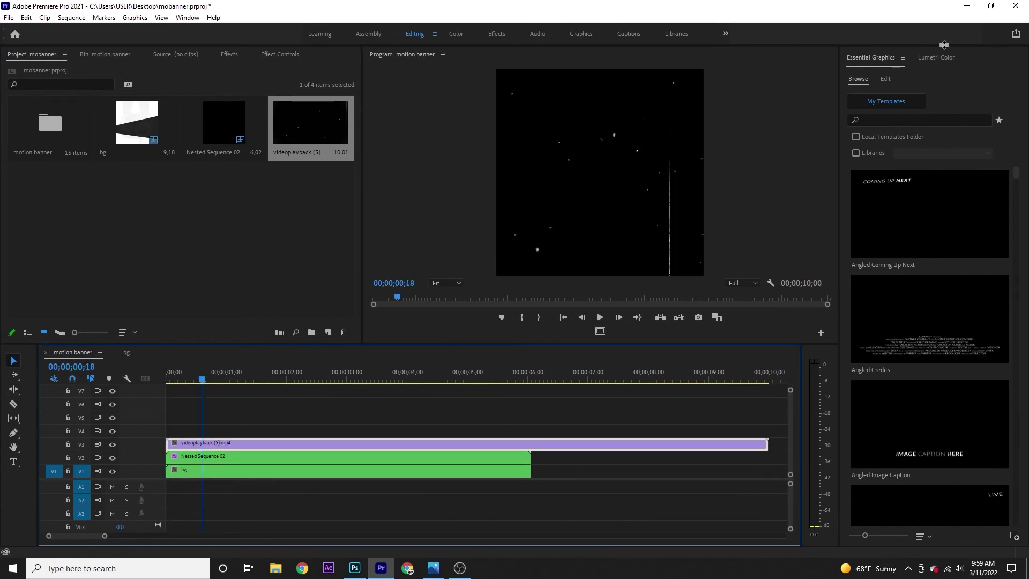
left_click(928, 58)
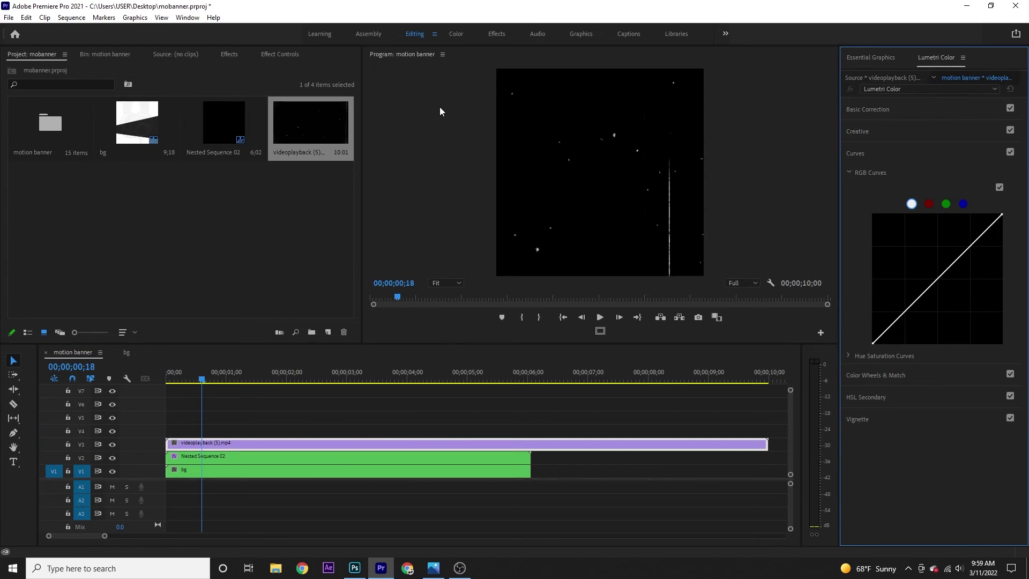
left_click(188, 18)
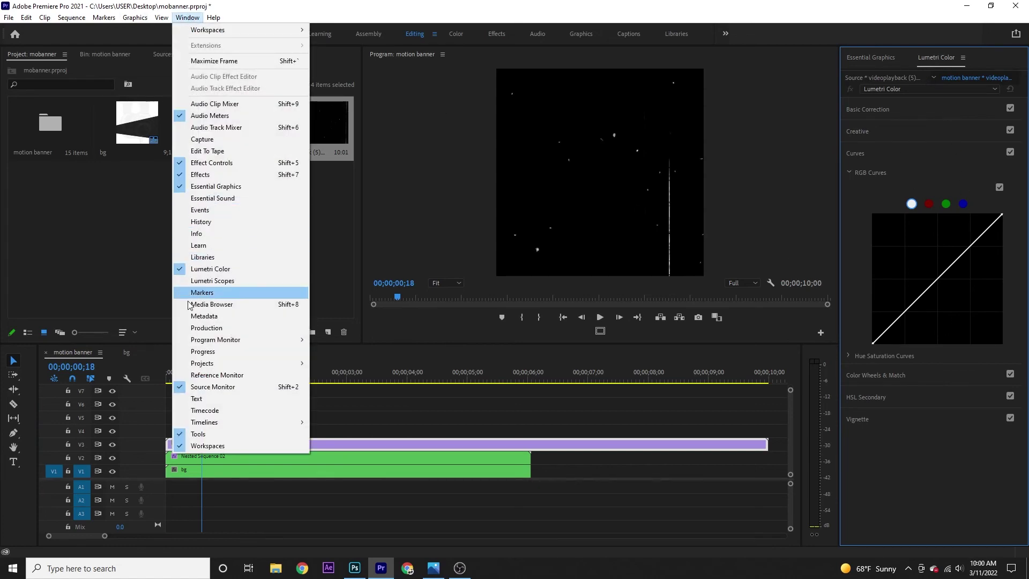
left_click(615, 11)
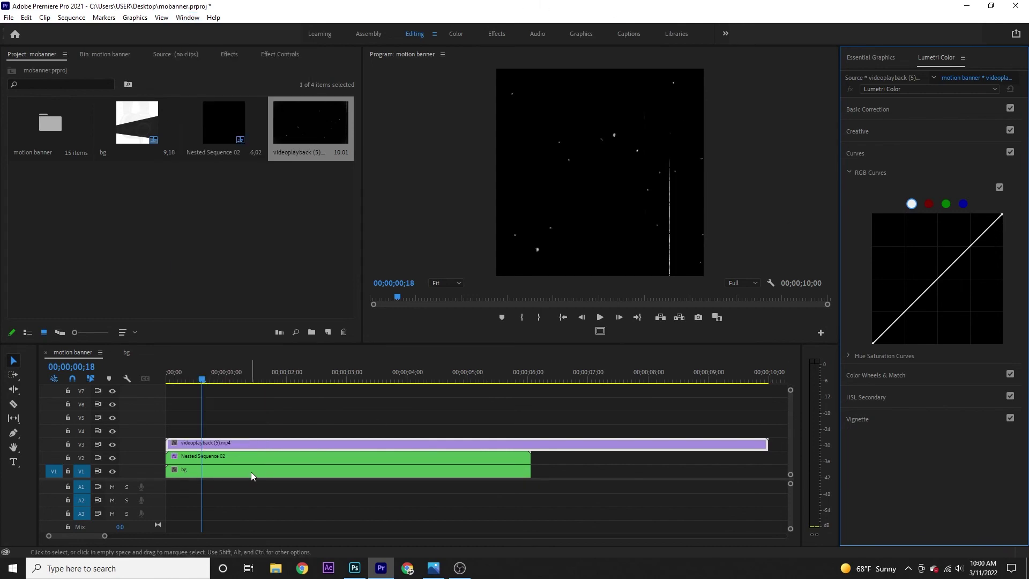
Step: Invert the dust clip's RGB curve, pulling highlights to black and shadows up to white
left_click(209, 444)
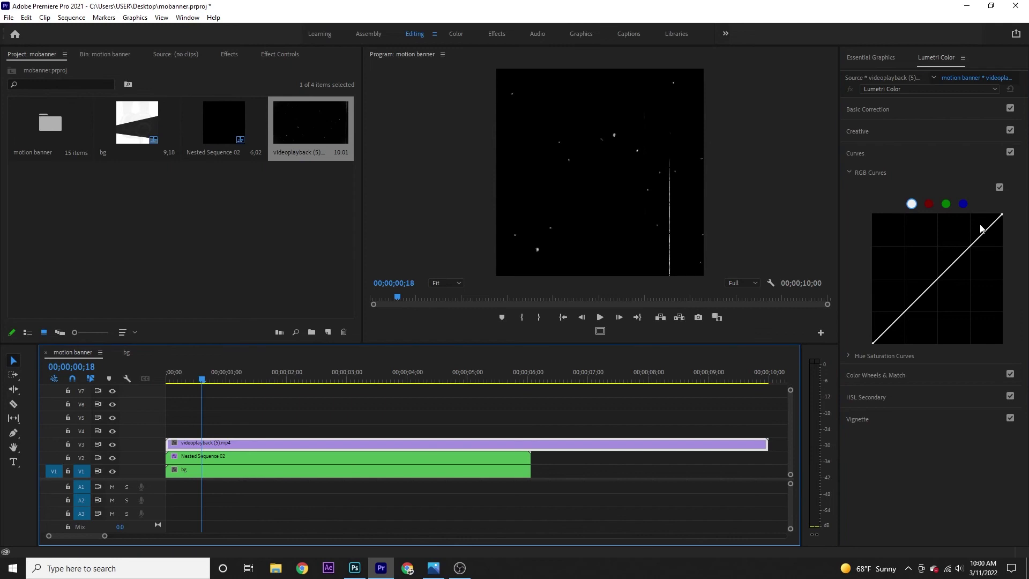
left_click_drag(1003, 217, 1007, 351)
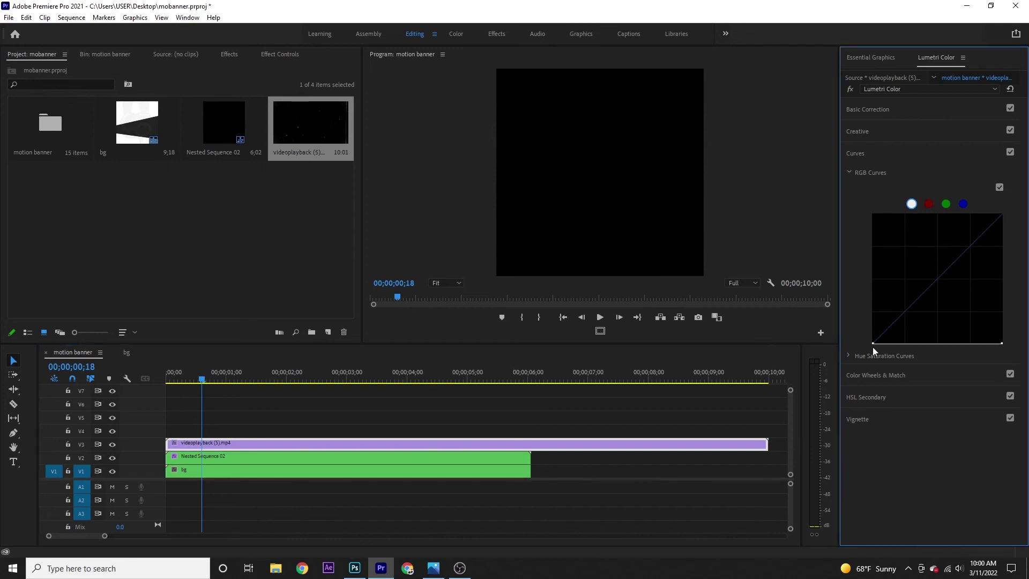
left_click_drag(872, 345, 857, 200)
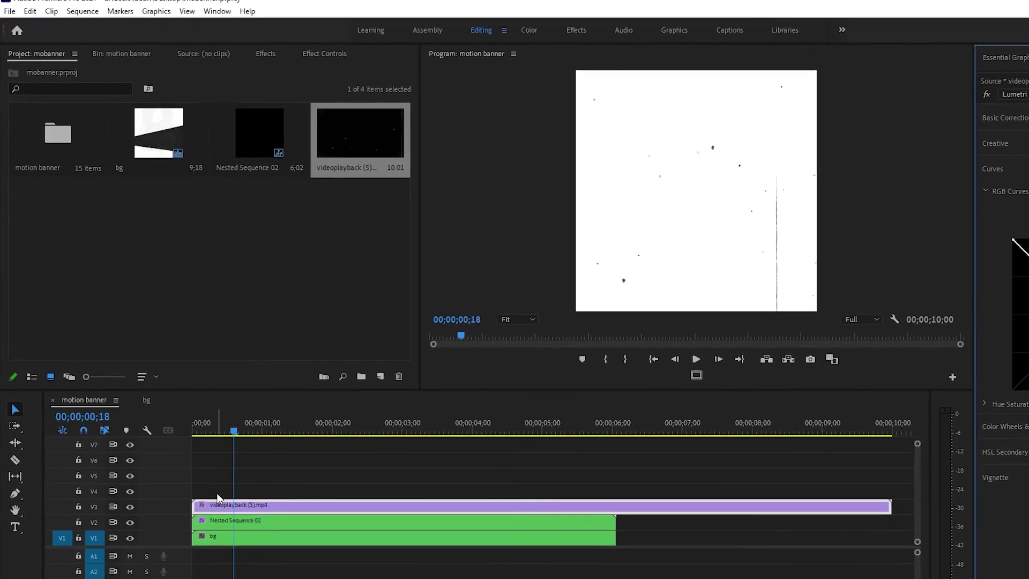
left_click(375, 53)
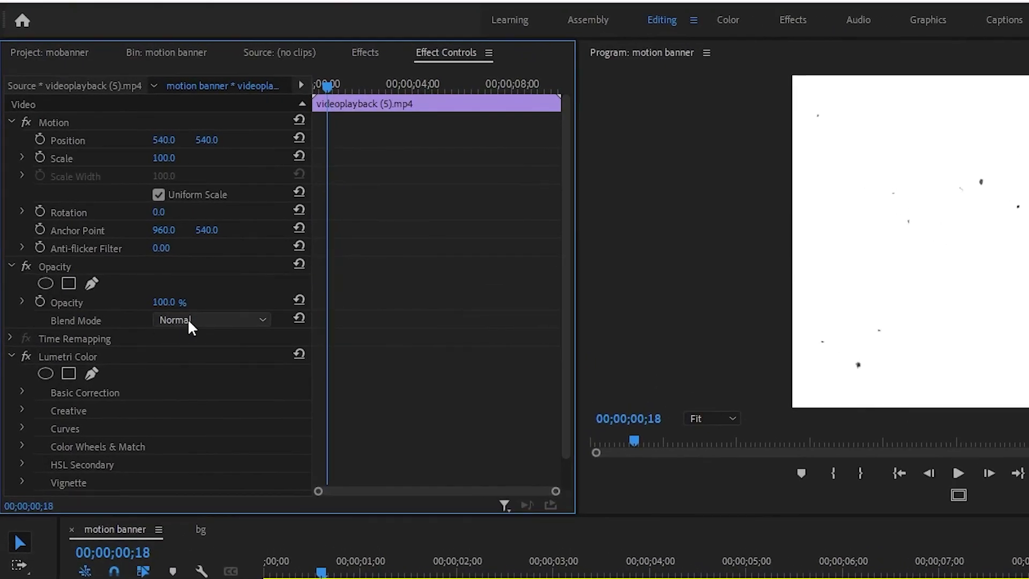
Step: Set the dust clip's Opacity blend mode to Multiply and preview it over the banner
left_click(192, 321)
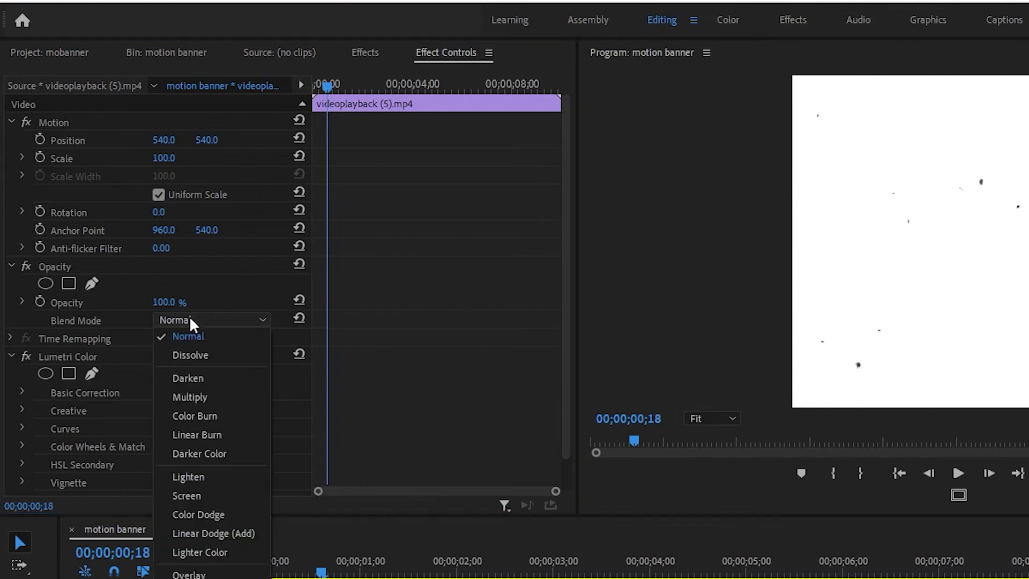
left_click(189, 396)
left_click_drag(329, 377, 149, 375)
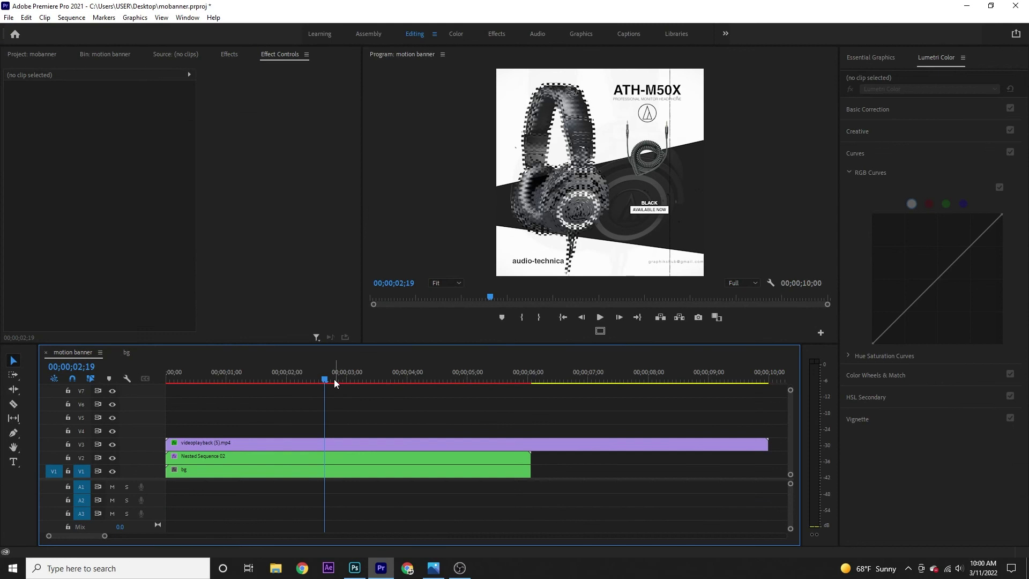
key("space")
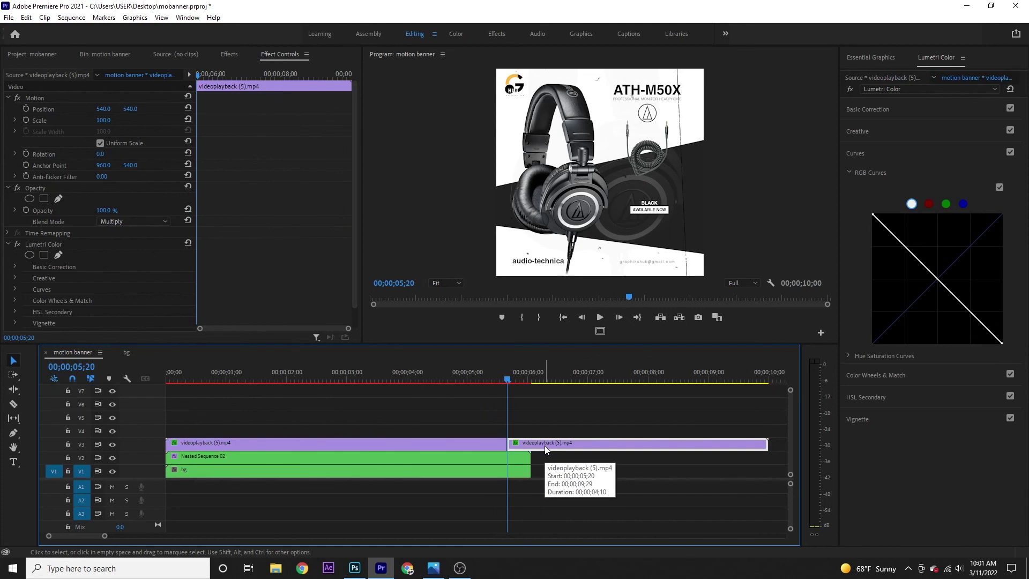
Step: Delete the leftover second dust clip and extend the remaining one to end at 06;00
key("Delete")
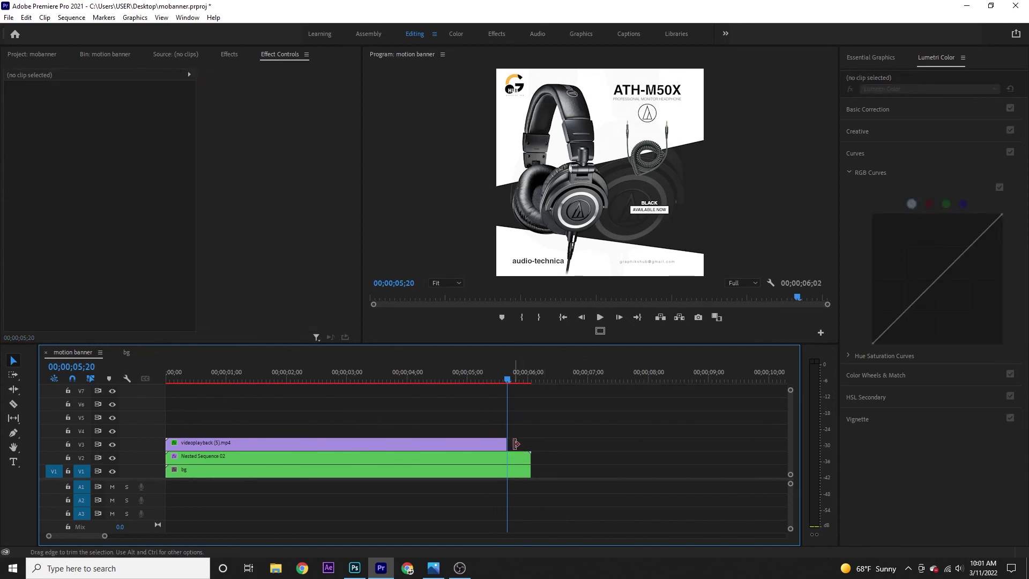
left_click_drag(515, 443, 530, 443)
left_click(239, 471)
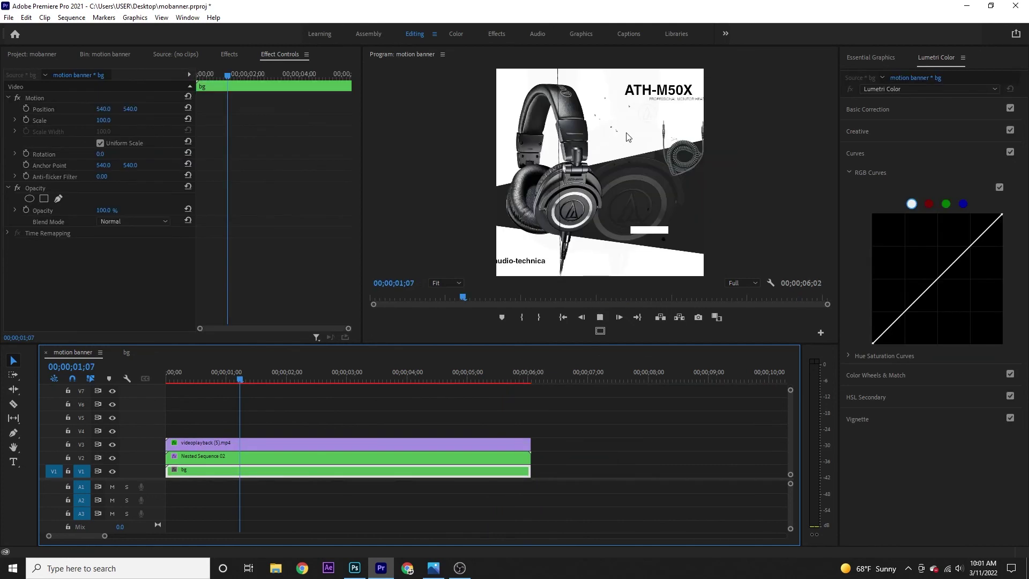
key("space")
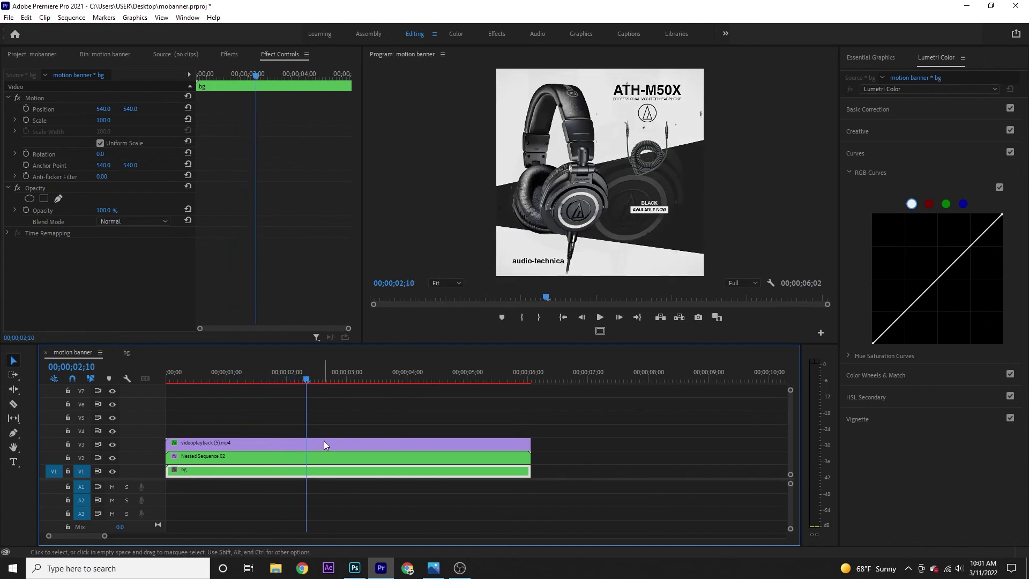
Step: Change the dust clip's speed to 40% via Speed/Duration
right_click(324, 440)
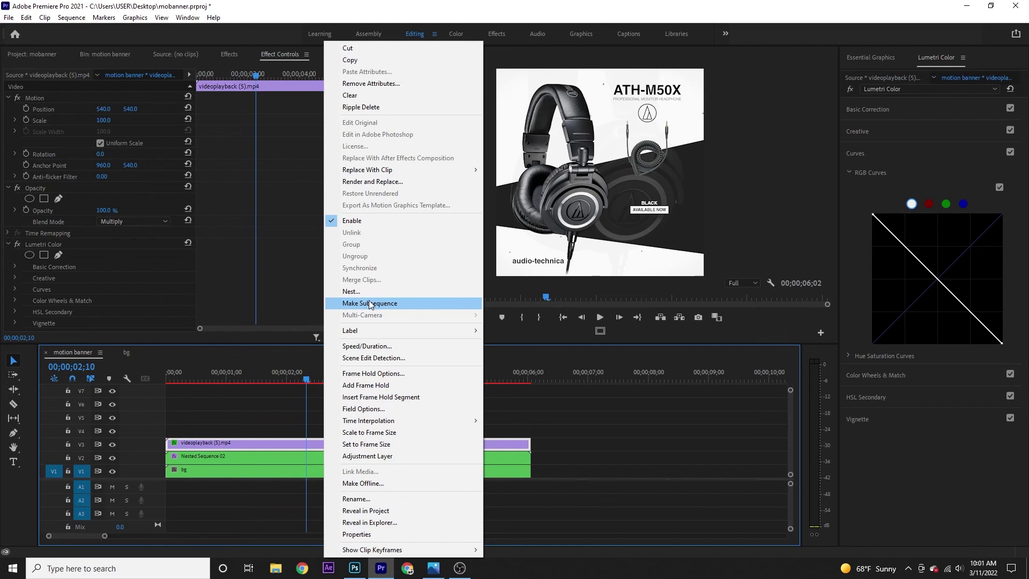
left_click(372, 346)
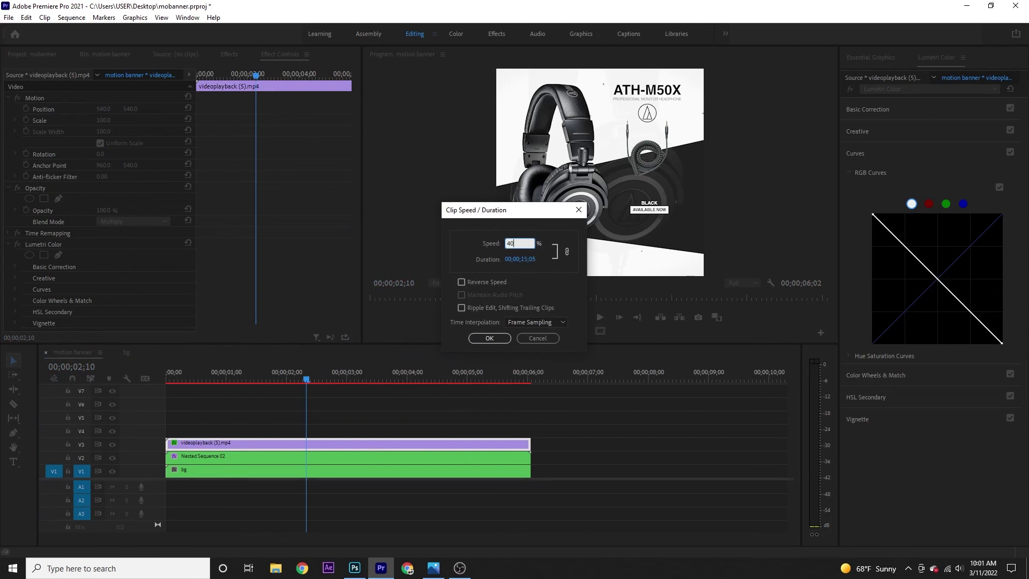
key("Return")
Step: Cut the slowed dust clip at the banner's 6-second end with Ctrl+K and delete the tail
key("Home")
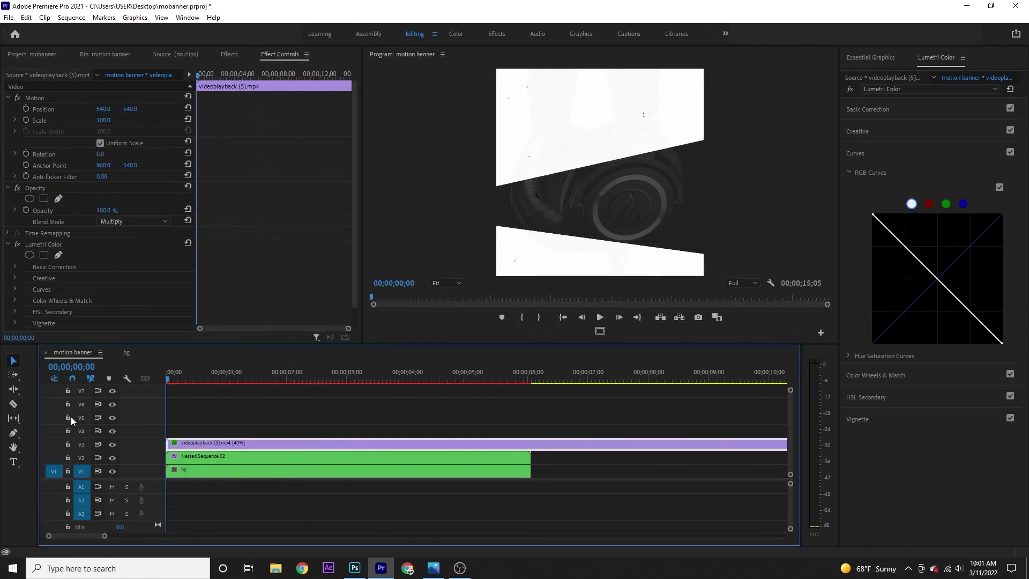
key("space")
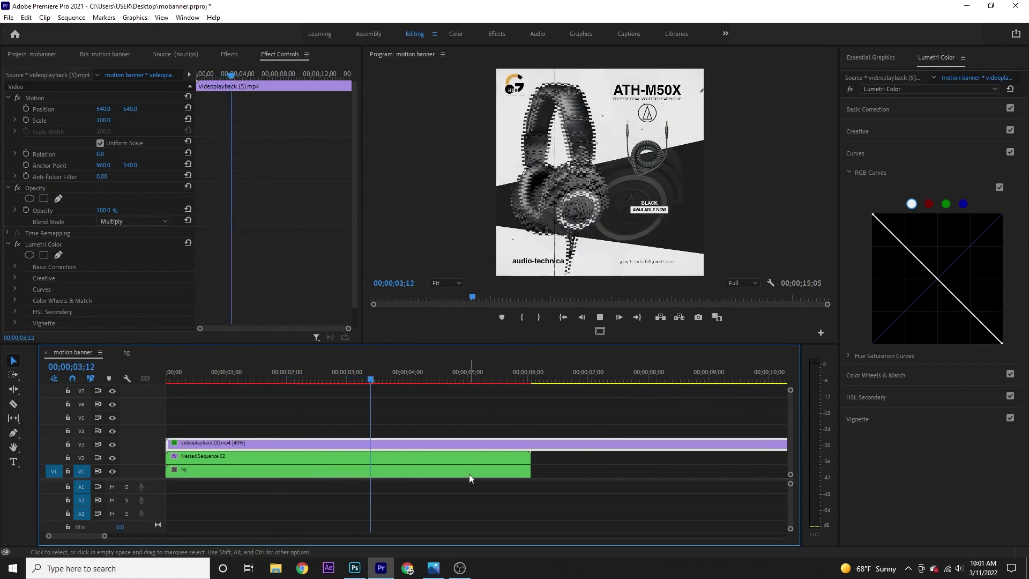
key("space")
key("ctrl+k")
key("Delete")
left_click(492, 470)
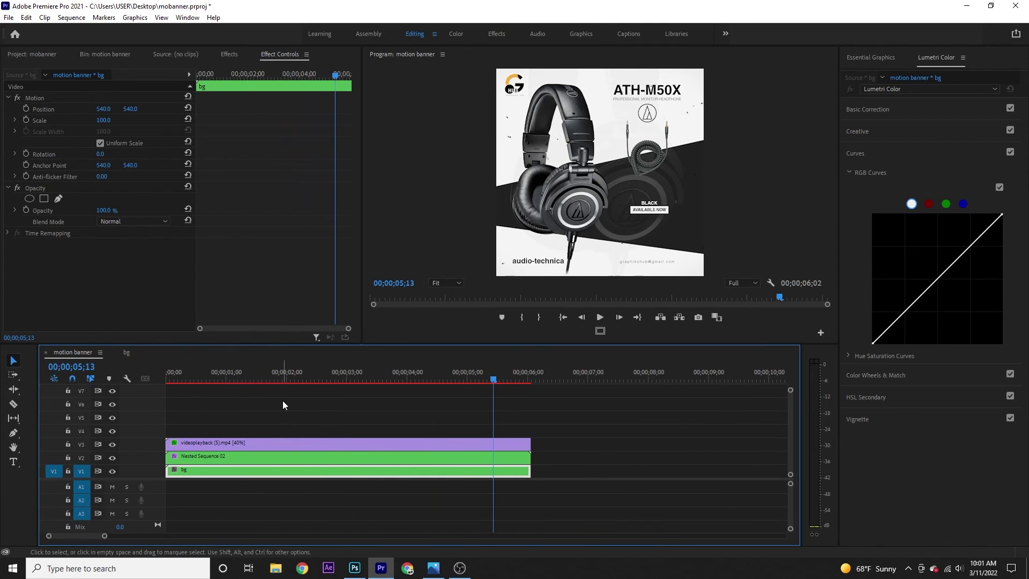